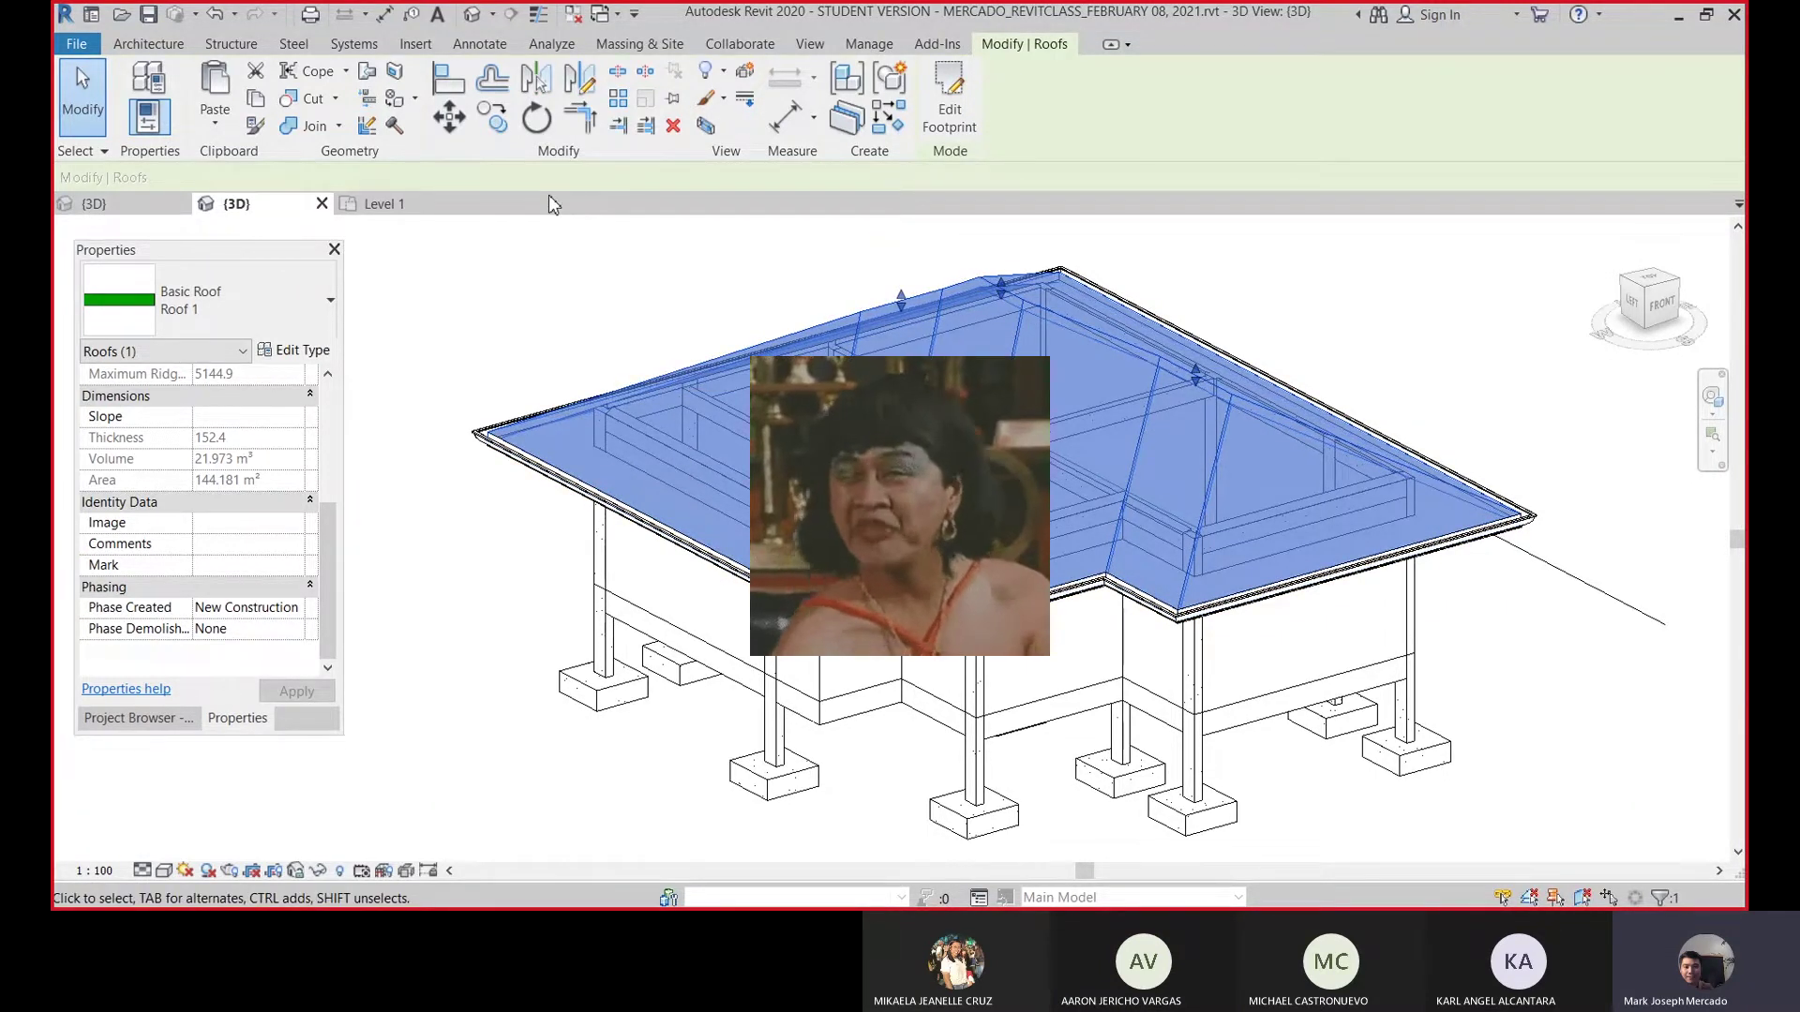
- Select the hipped Basic Roof, 152.4 thick, in the 3D view
{"action": "left_click", "coordinate": [950, 127]}
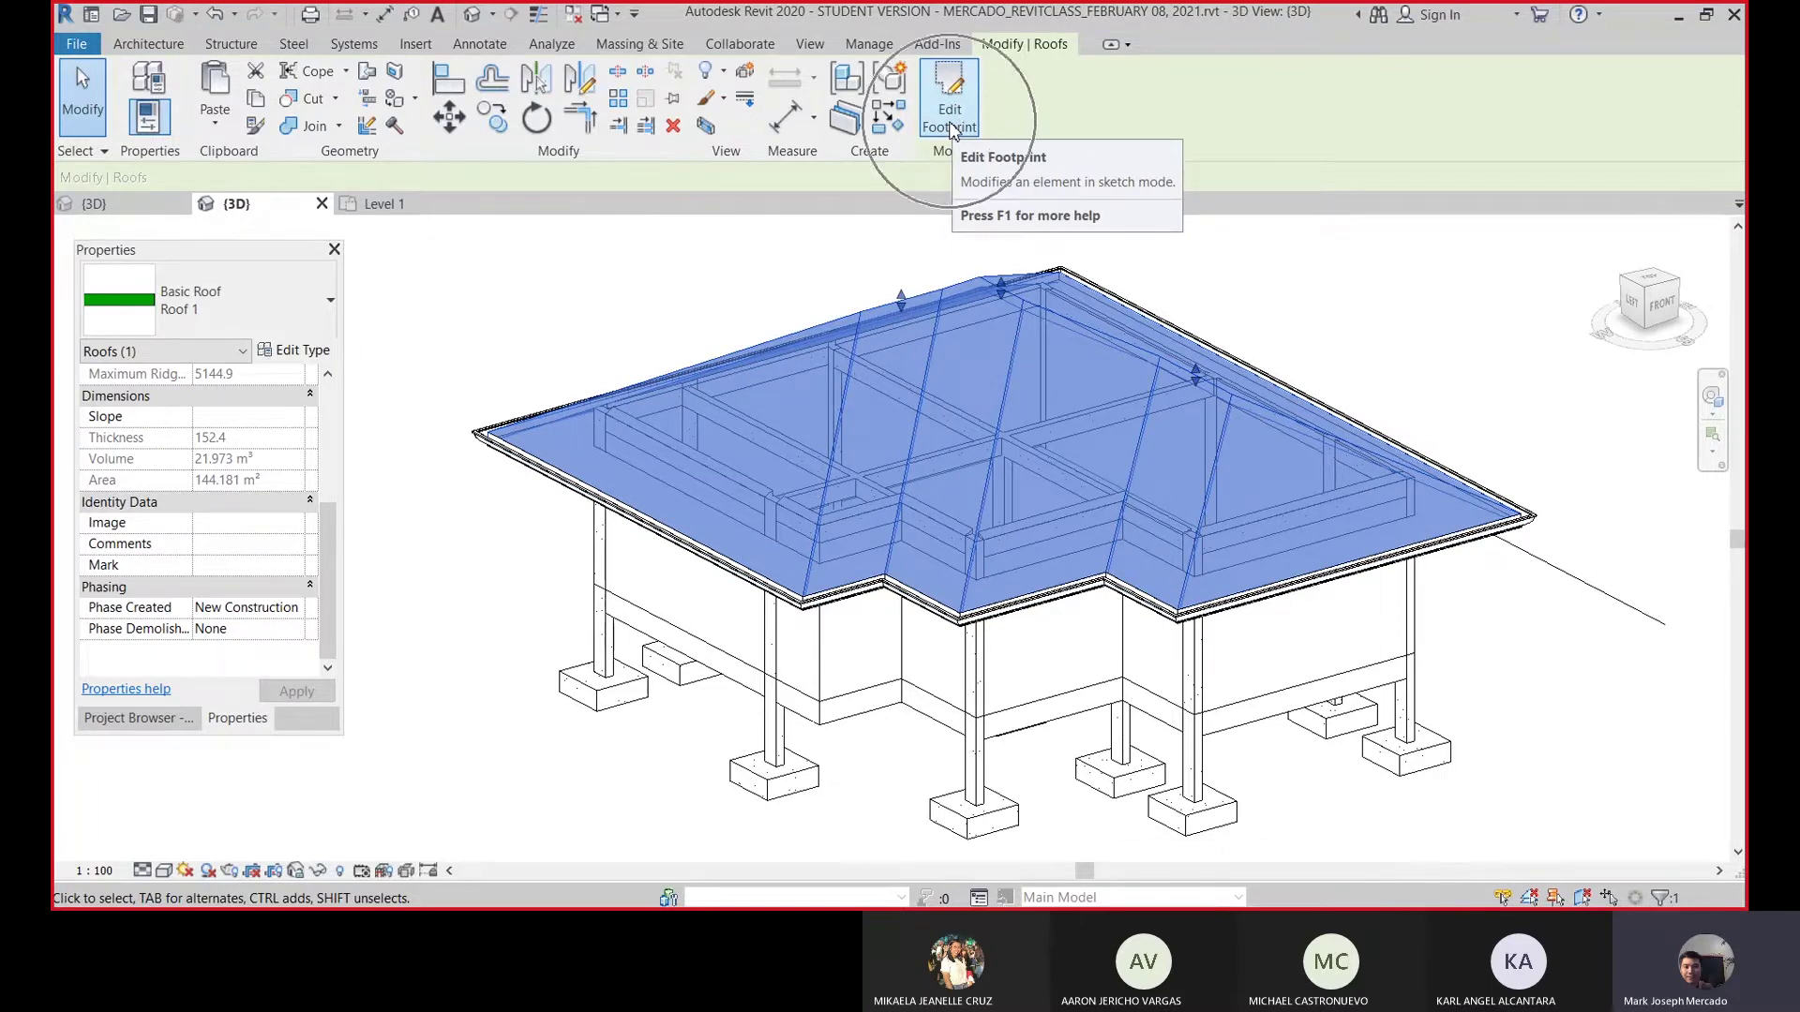
- Enter Edit Footprint for the roof and open the Level 1 floor plan from the Project Browser
{"action": "left_click", "coordinate": [950, 127]}
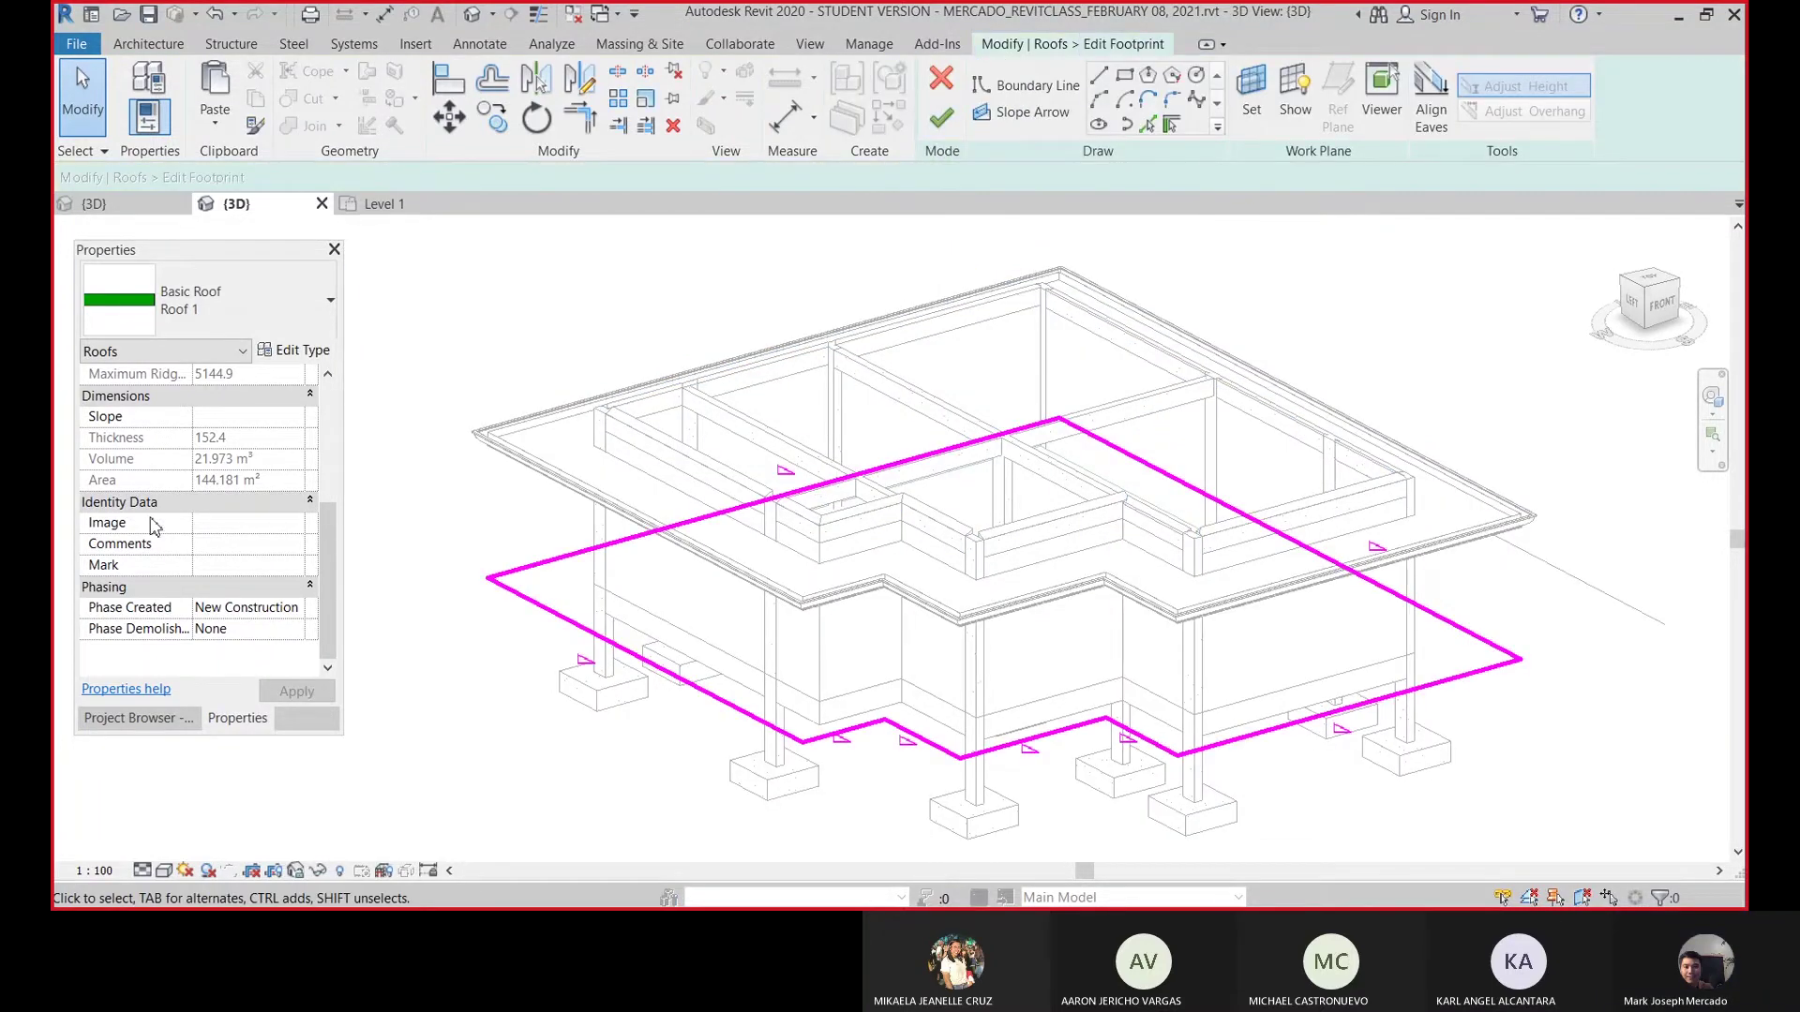
{"action": "left_click", "coordinate": [146, 719]}
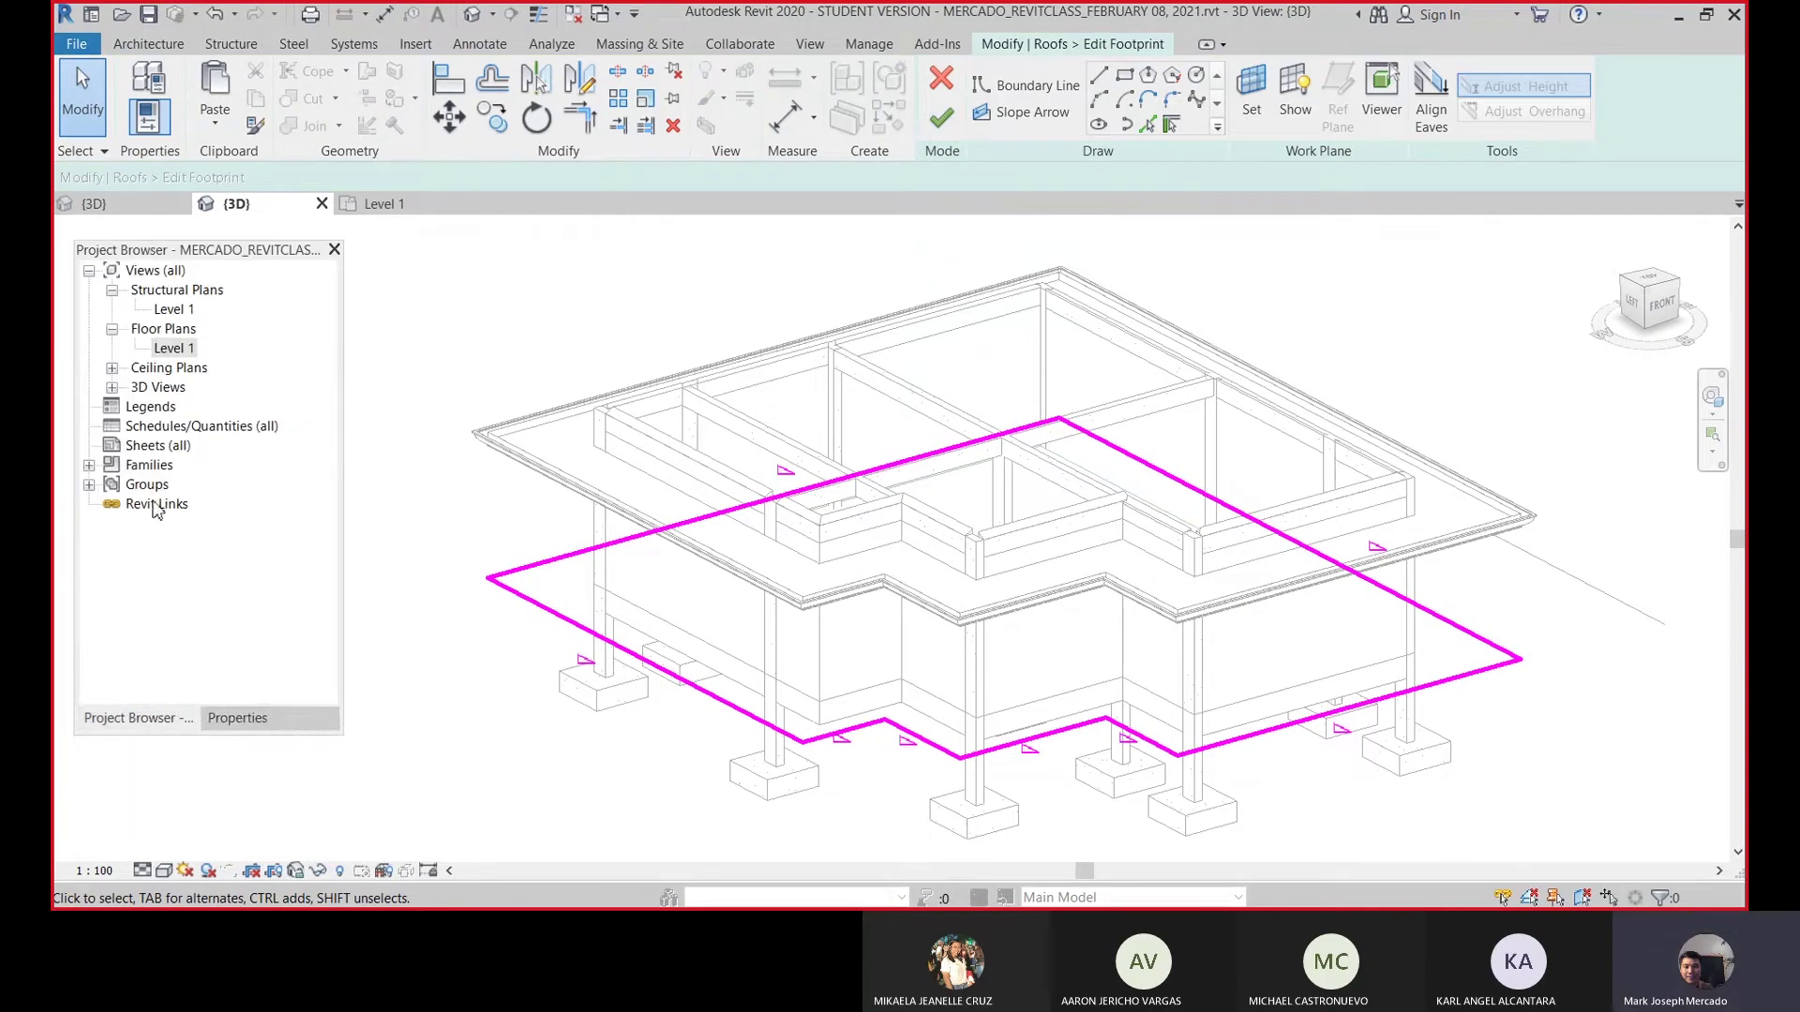
{"action": "double_click", "coordinate": [181, 353]}
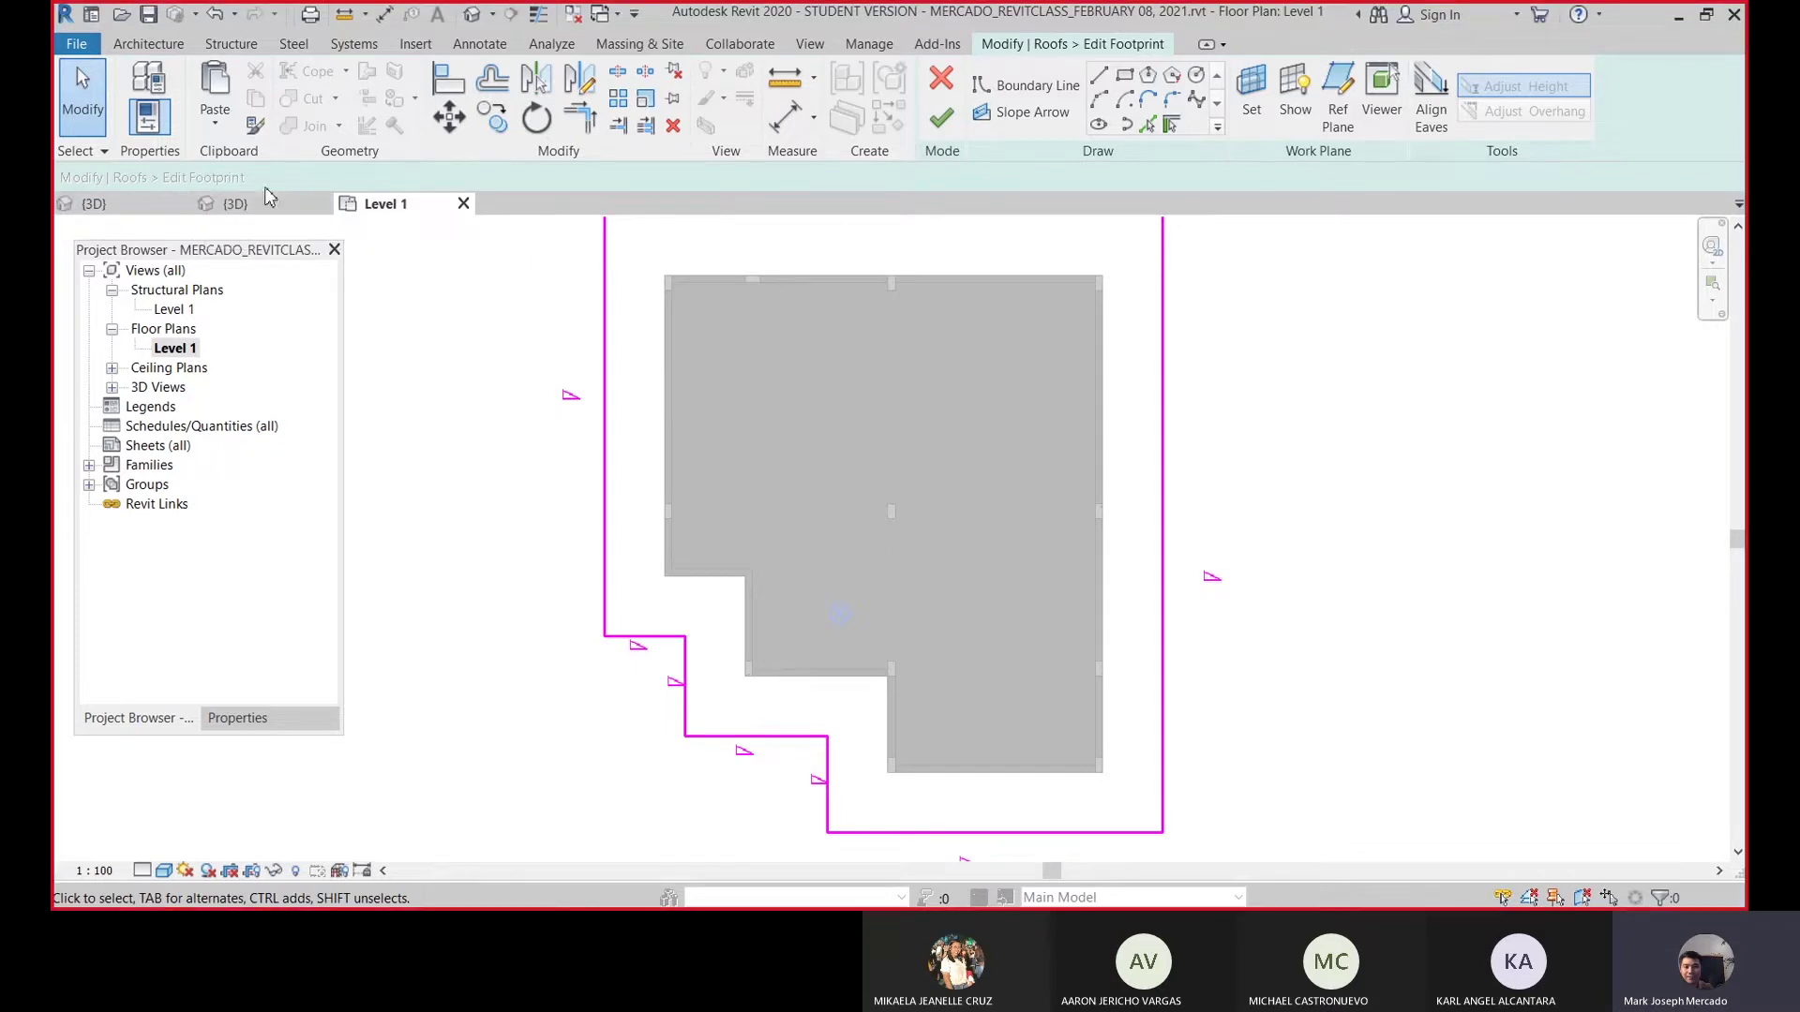
{"action": "left_click", "coordinate": [141, 725]}
{"action": "scroll", "coordinate": [849, 534], "scroll_direction": "down", "scroll_amount": 2}
{"action": "scroll", "coordinate": [840, 654], "scroll_direction": "up", "scroll_amount": 1}
{"action": "scroll", "coordinate": [884, 631], "scroll_direction": "down", "scroll_amount": 1}
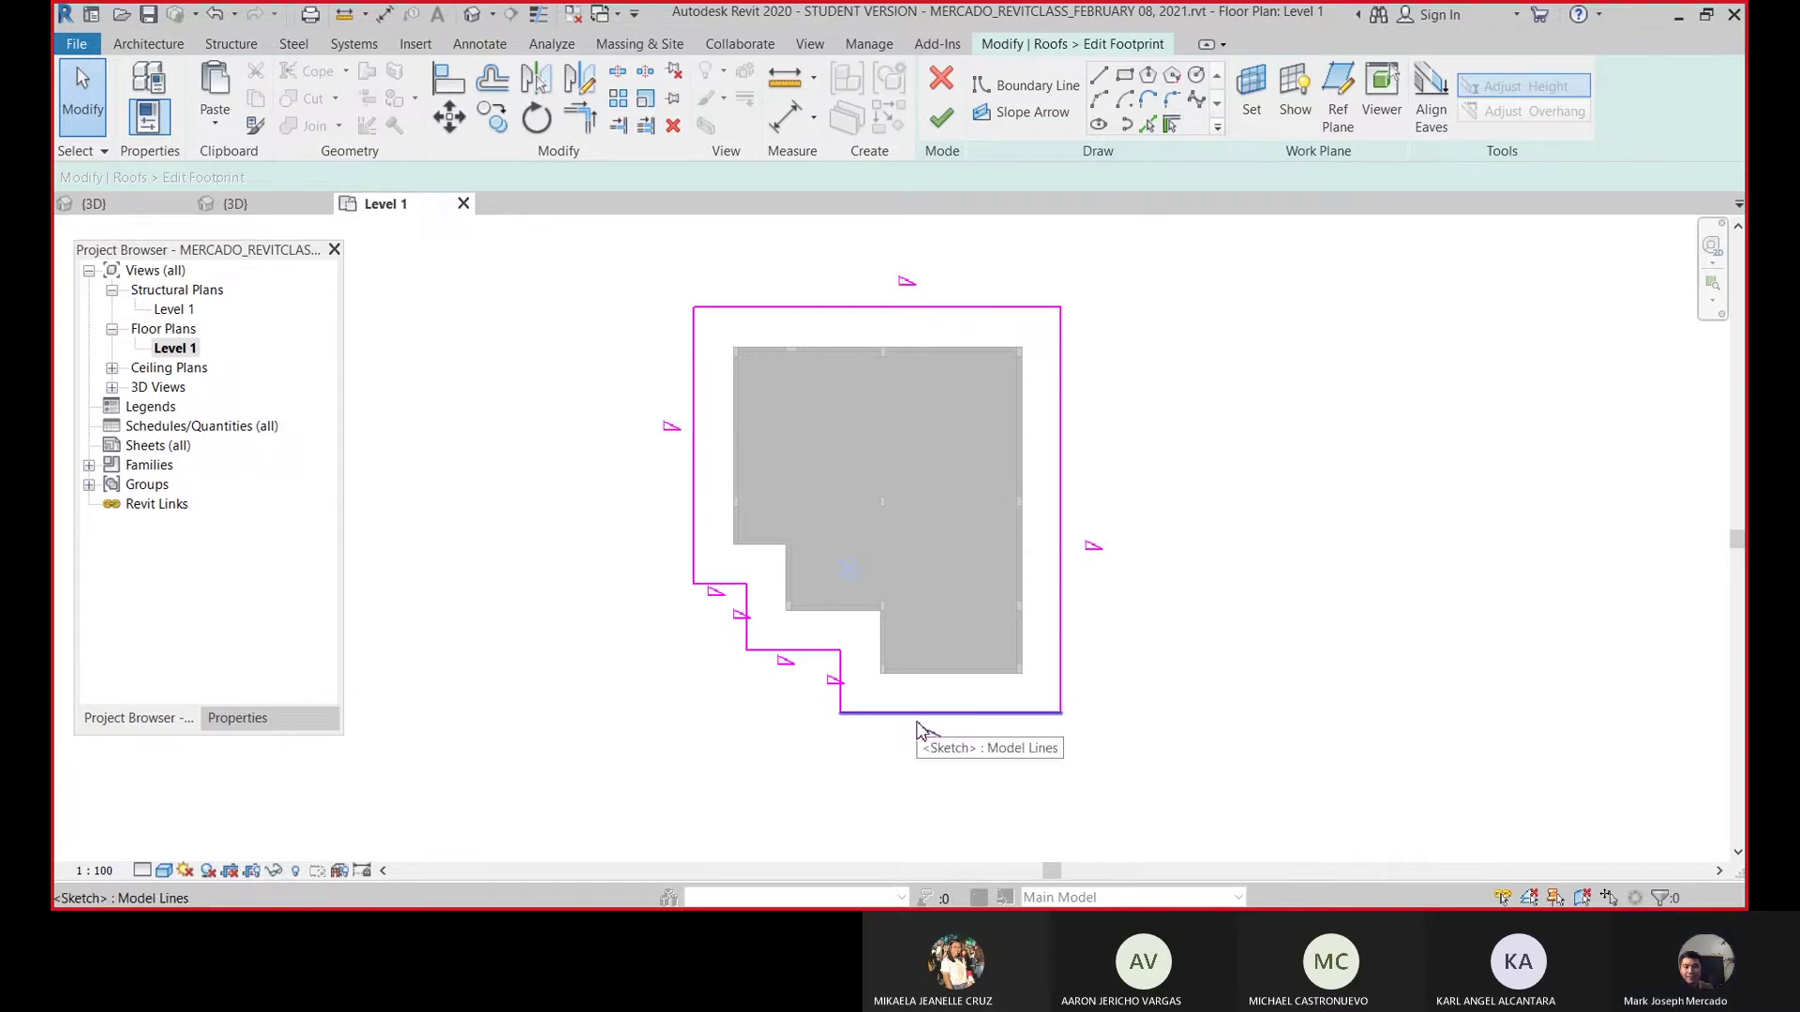
{"action": "scroll", "coordinate": [689, 431], "scroll_direction": "up", "scroll_amount": 5}
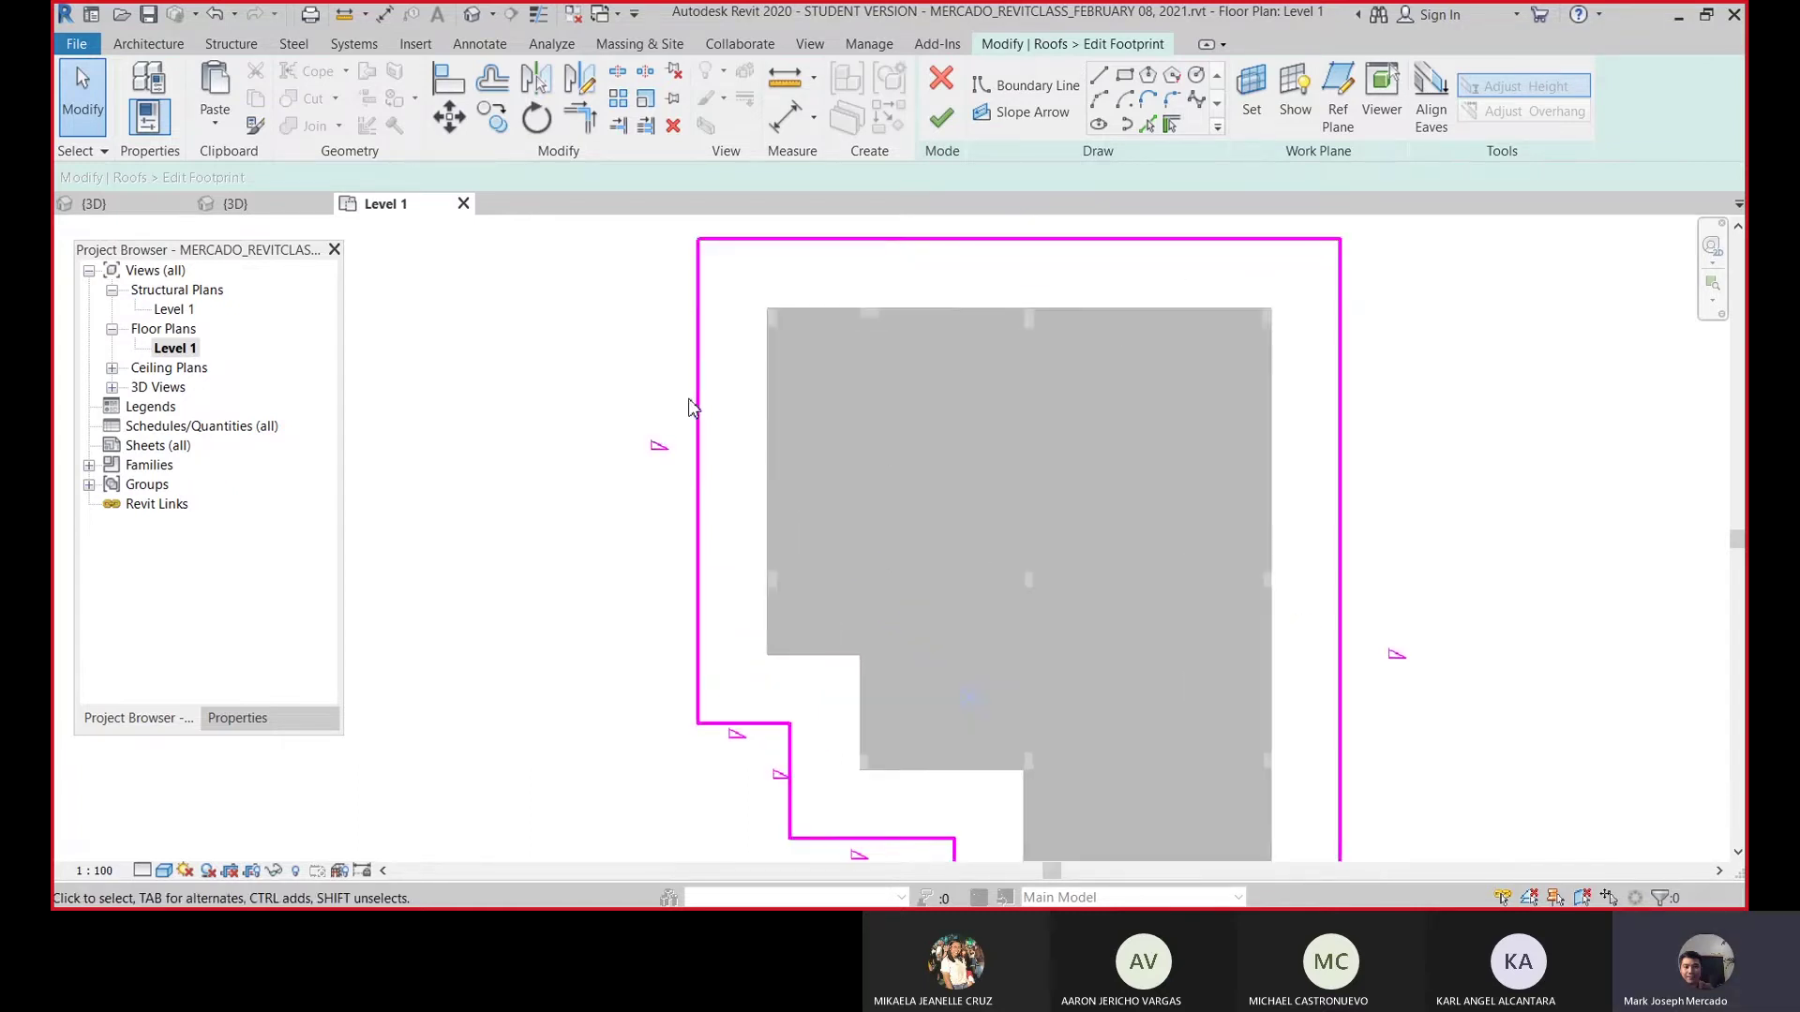
{"action": "scroll", "coordinate": [792, 502], "scroll_direction": "down", "scroll_amount": 2}
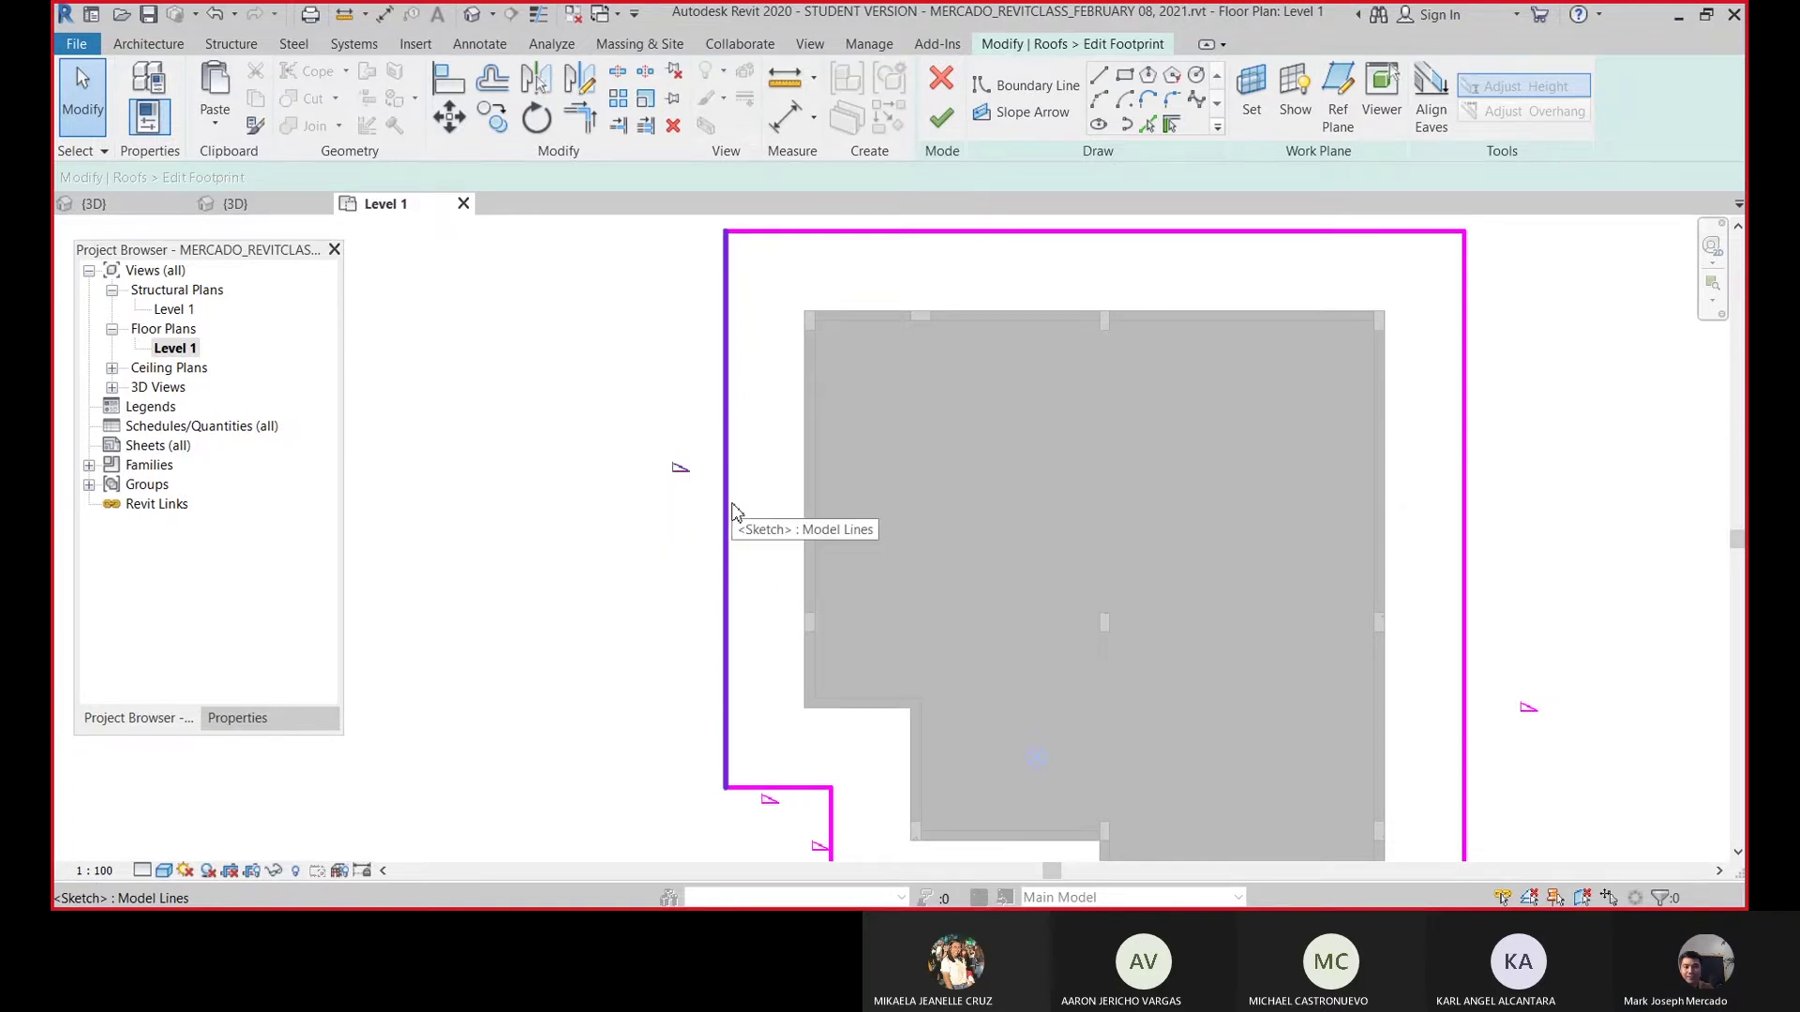
- Reposition the Level 1 plan and start the Reference Plane tool with RP
{"action": "middle_click_drag", "start_coordinate": [770, 516], "coordinate": [748, 536]}
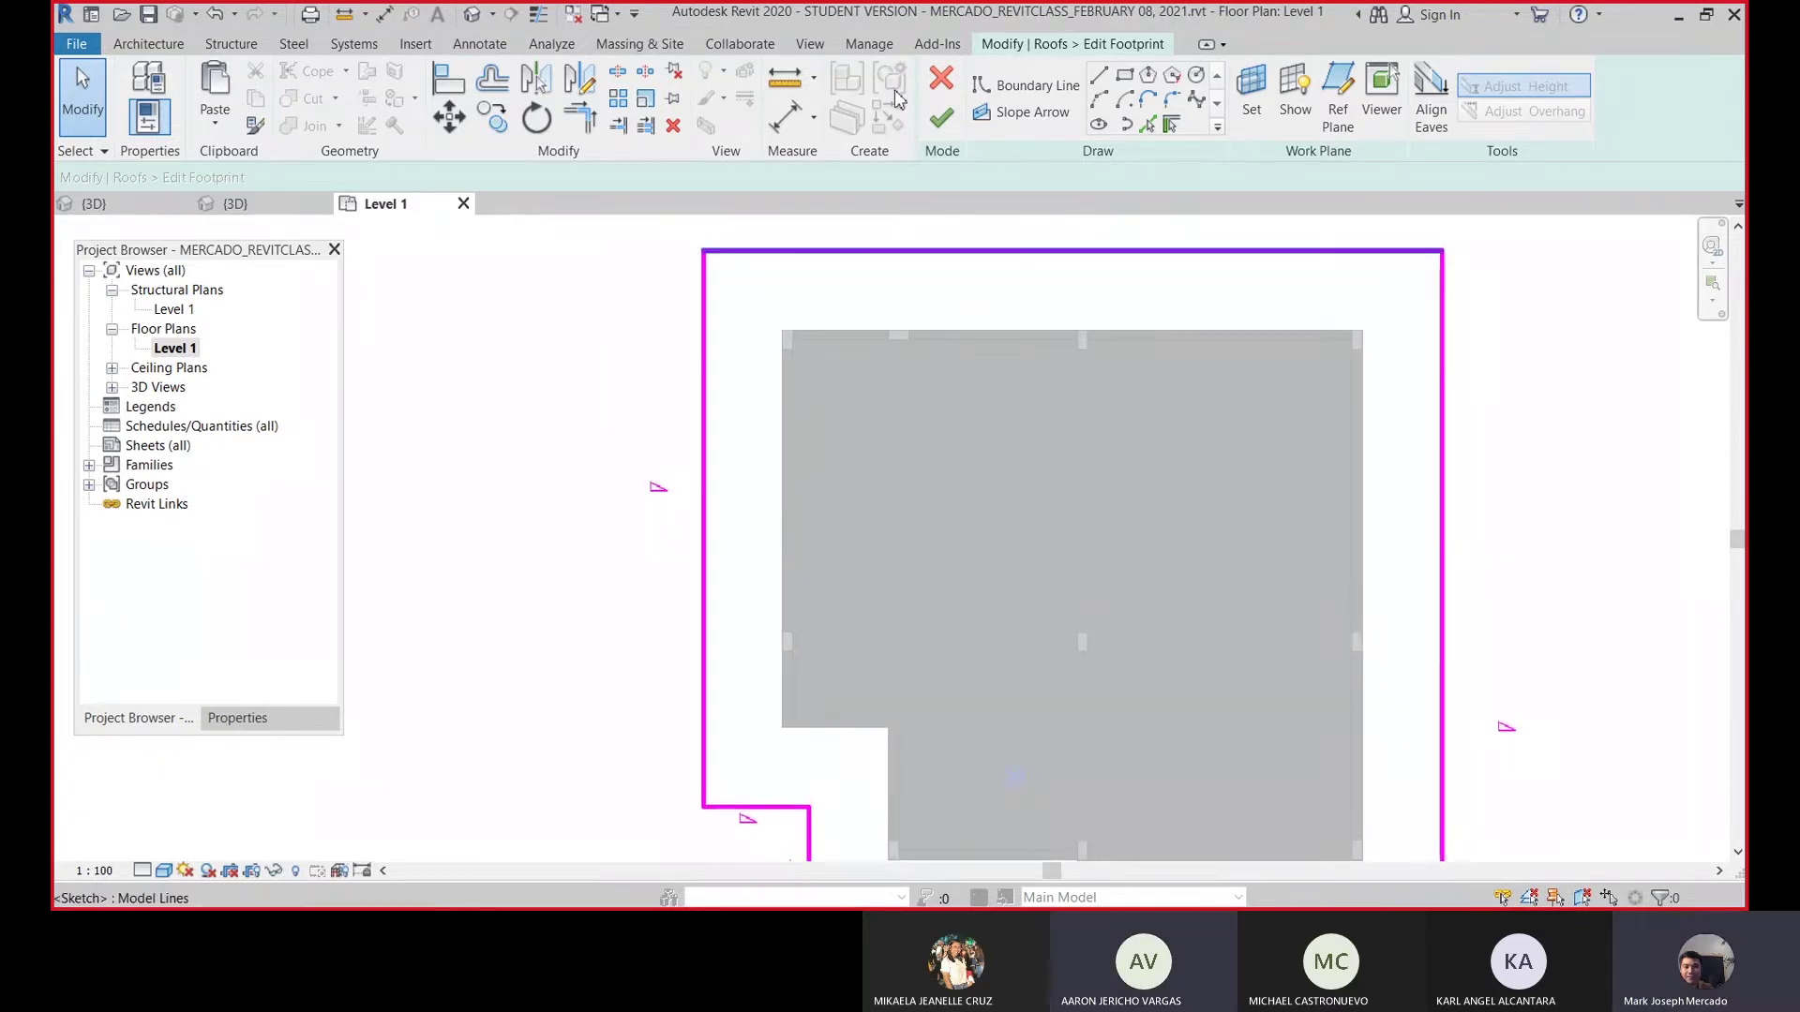
{"action": "scroll", "coordinate": [879, 390], "scroll_direction": "down", "scroll_amount": 1}
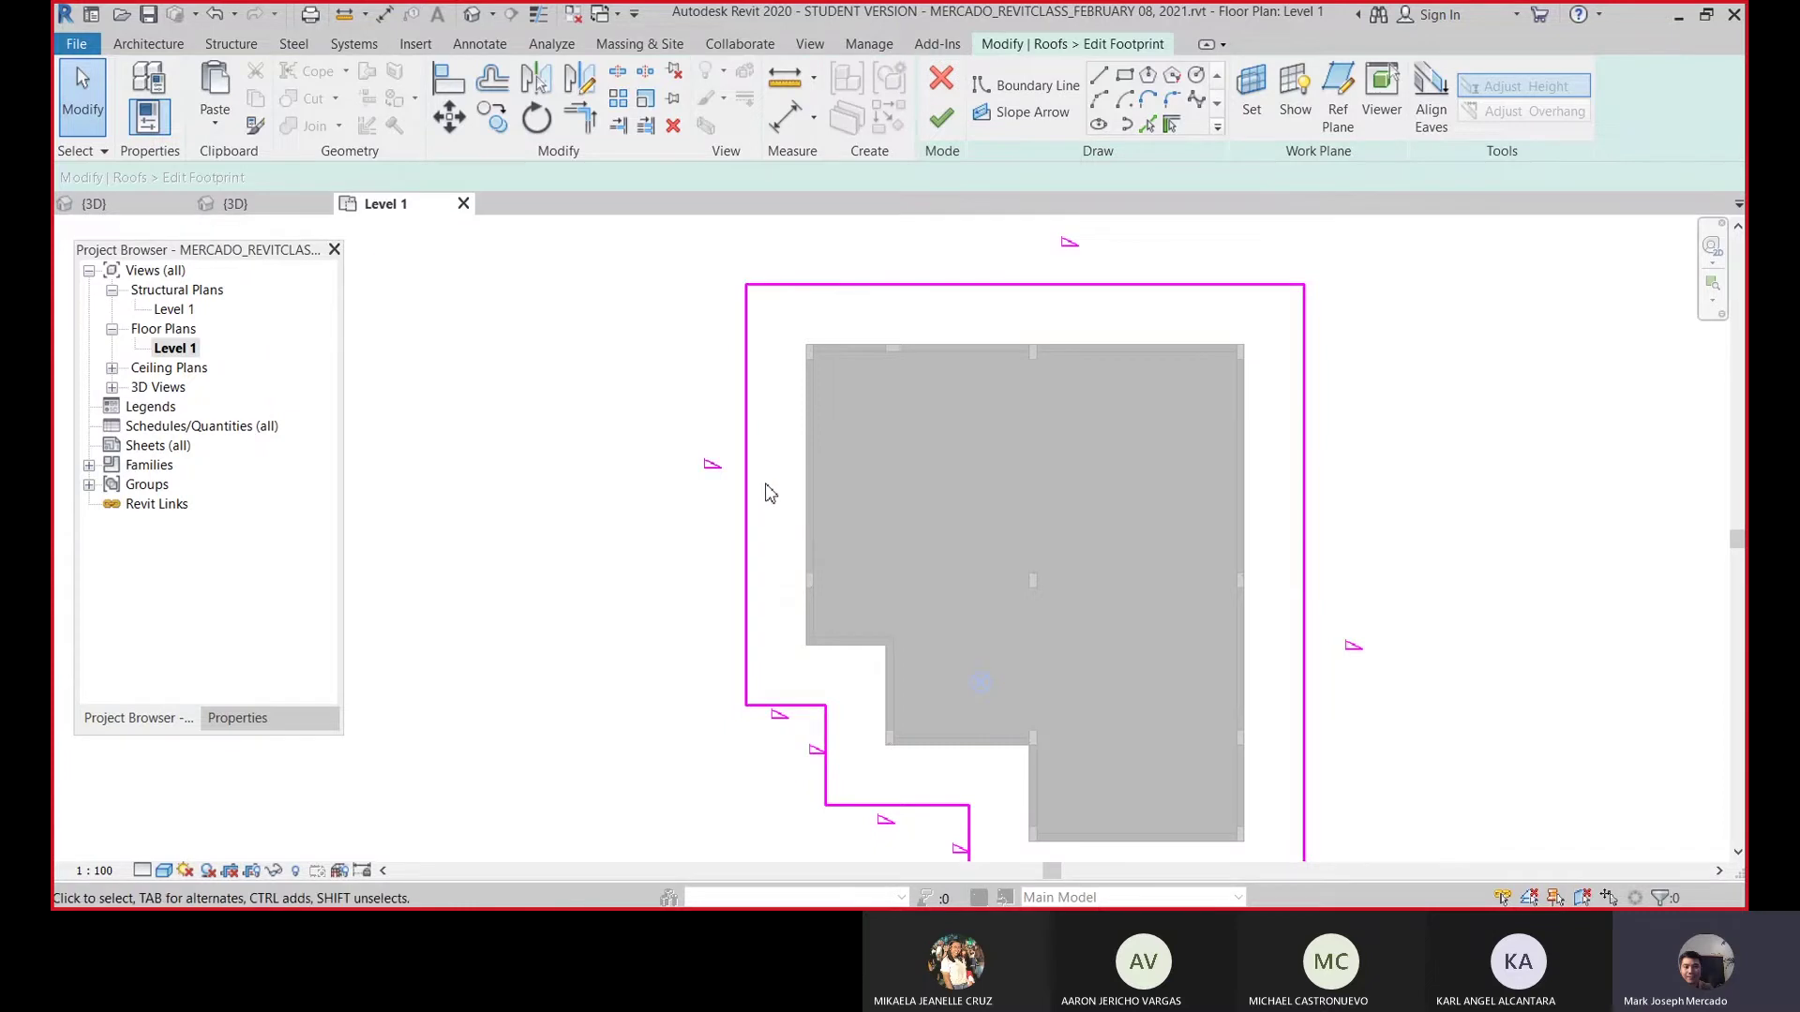
{"action": "key", "text": "r"}
{"action": "key", "text": "p"}
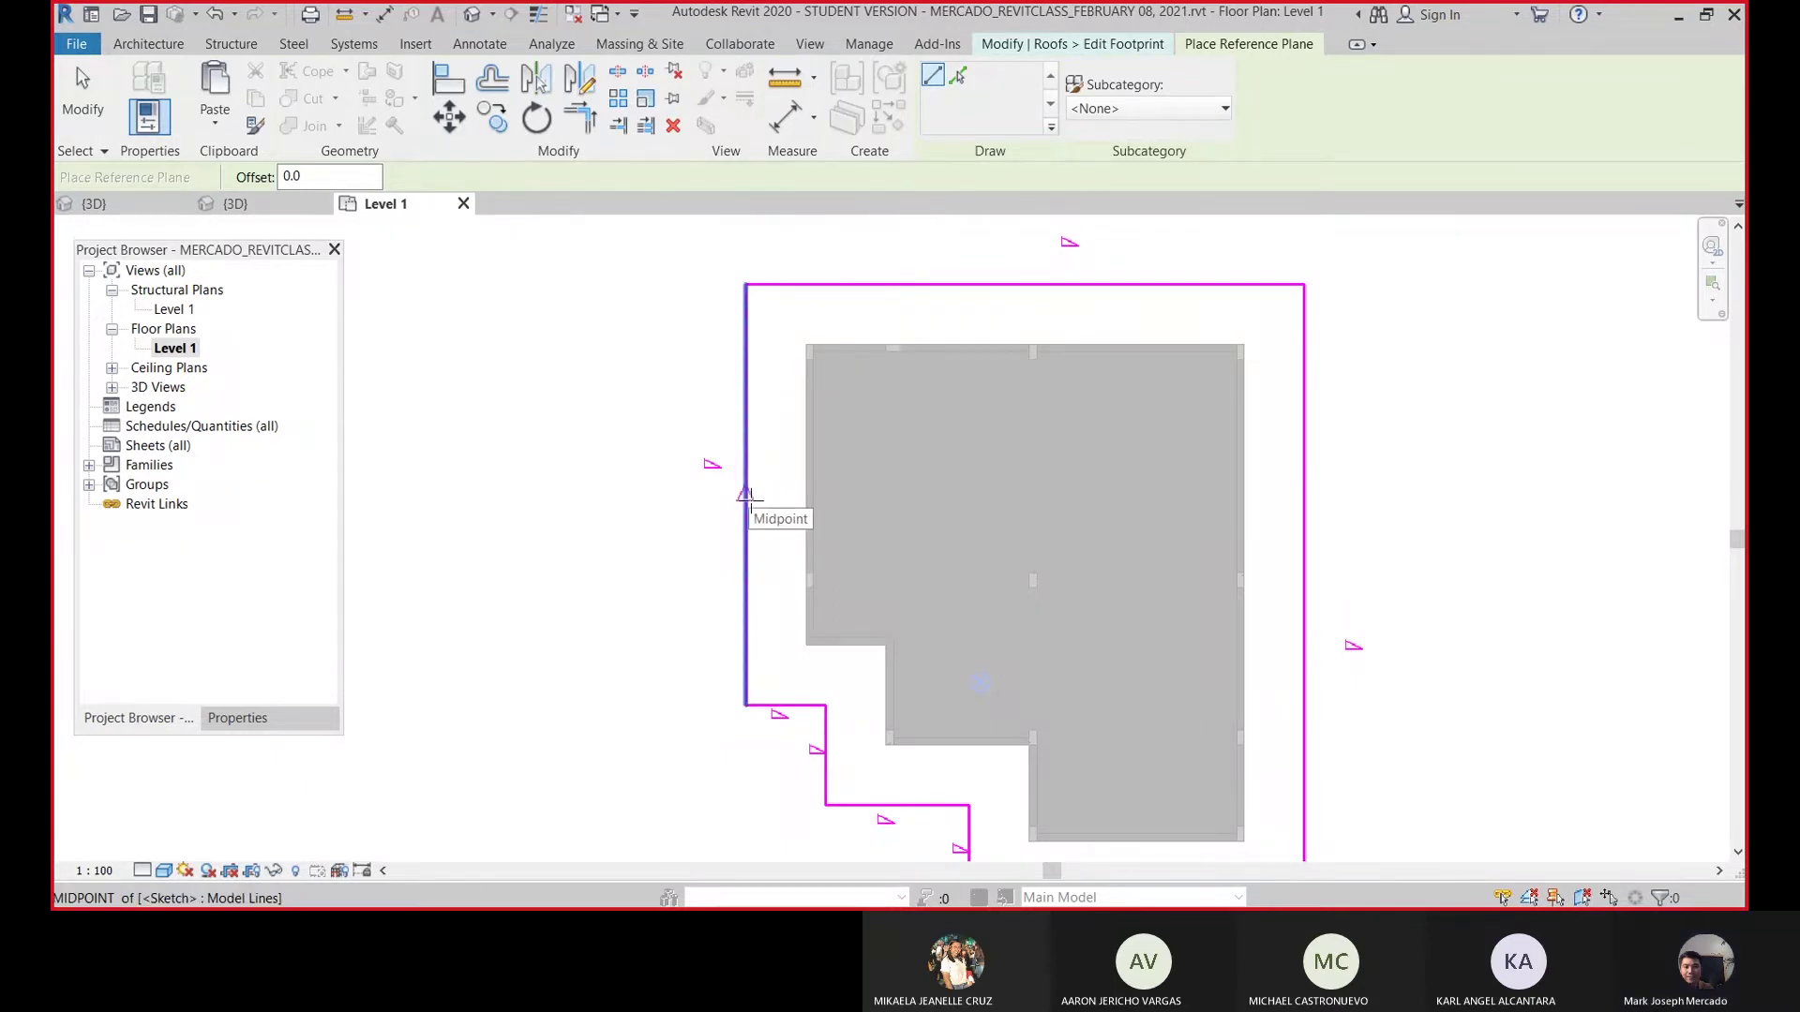
- Draw a horizontal reference plane from the left edge's midpoint, dividing it into two 2925 halves
{"action": "left_click", "coordinate": [747, 498]}
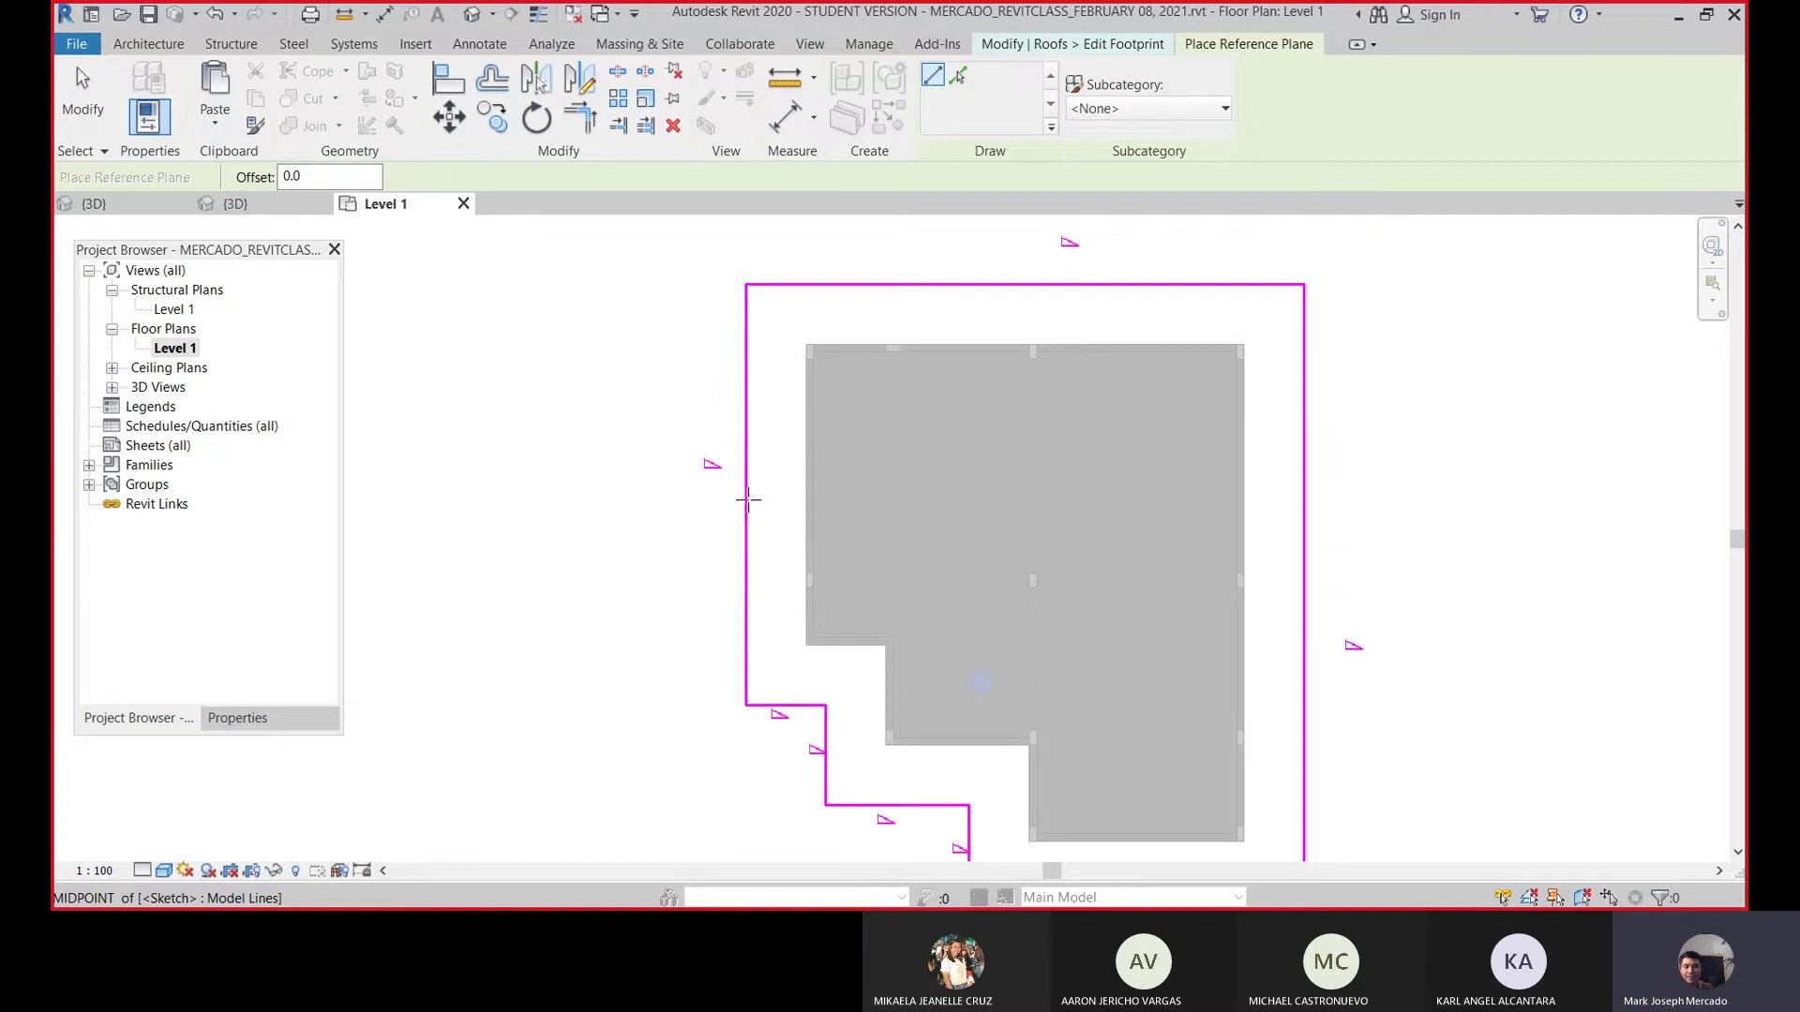
{"action": "left_click", "coordinate": [846, 497]}
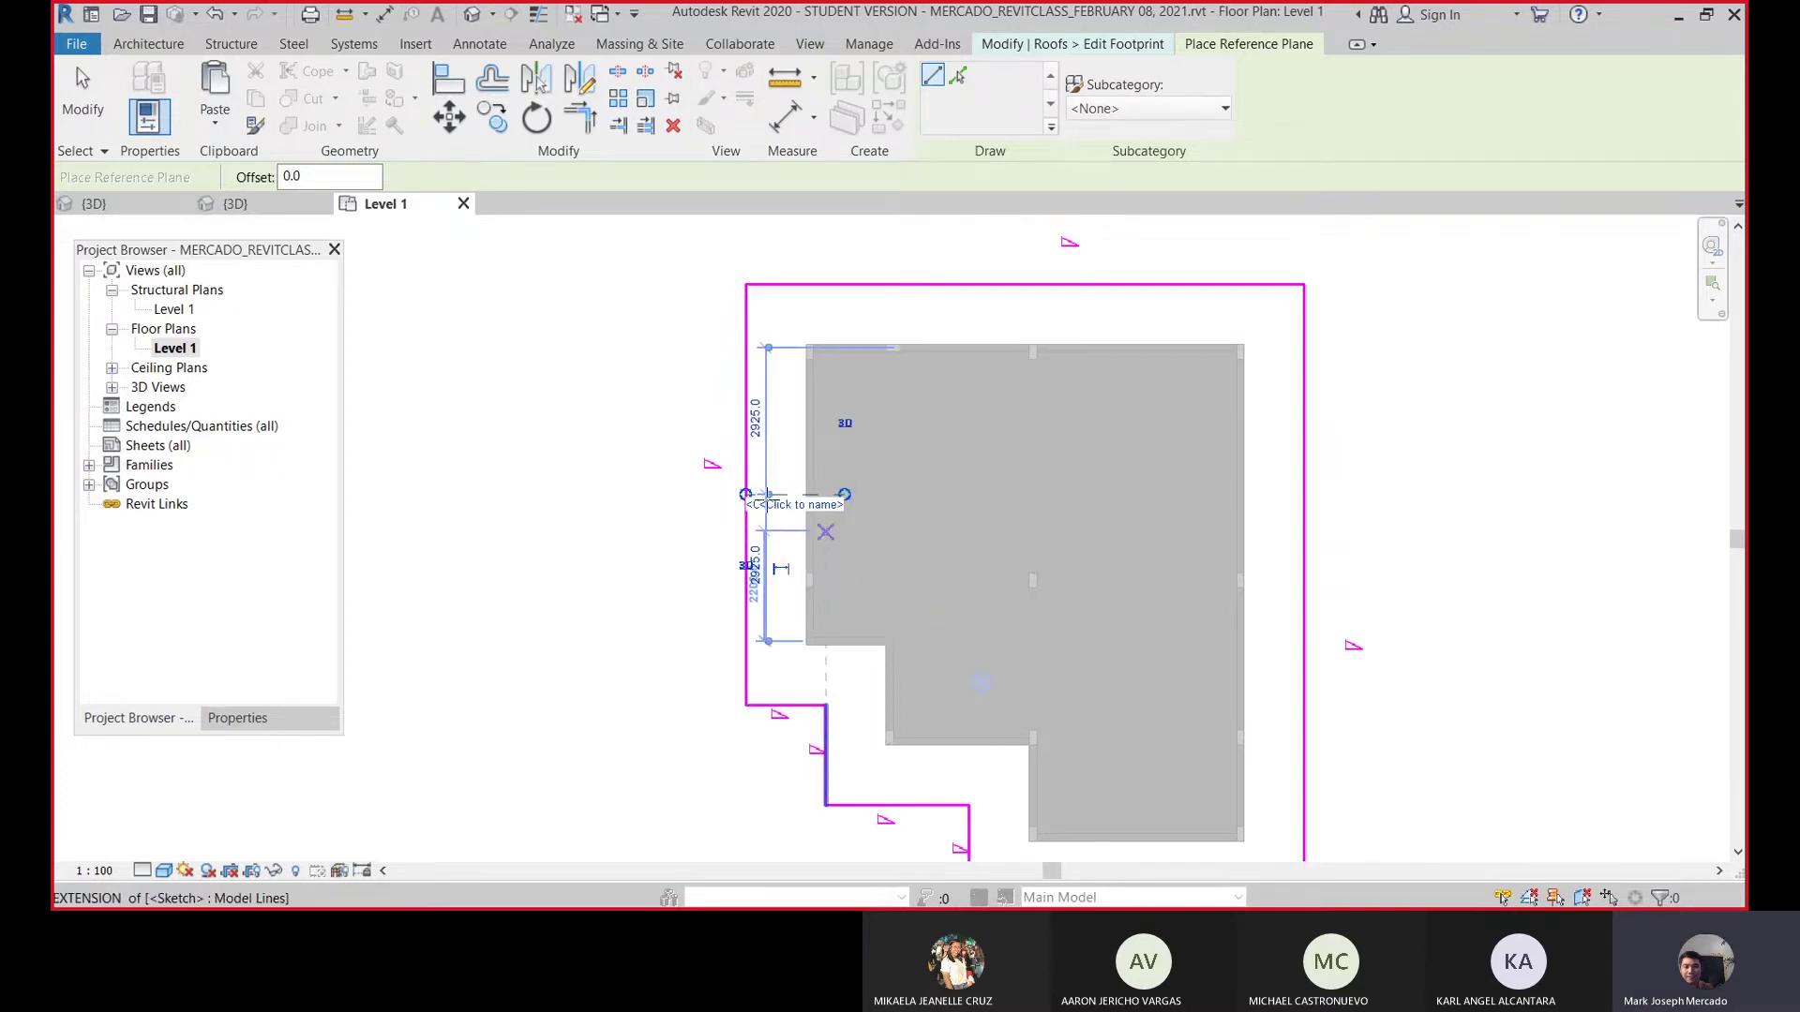
{"action": "scroll", "coordinate": [754, 501], "scroll_direction": "up", "scroll_amount": 3}
{"action": "scroll", "coordinate": [796, 492], "scroll_direction": "down", "scroll_amount": 3}
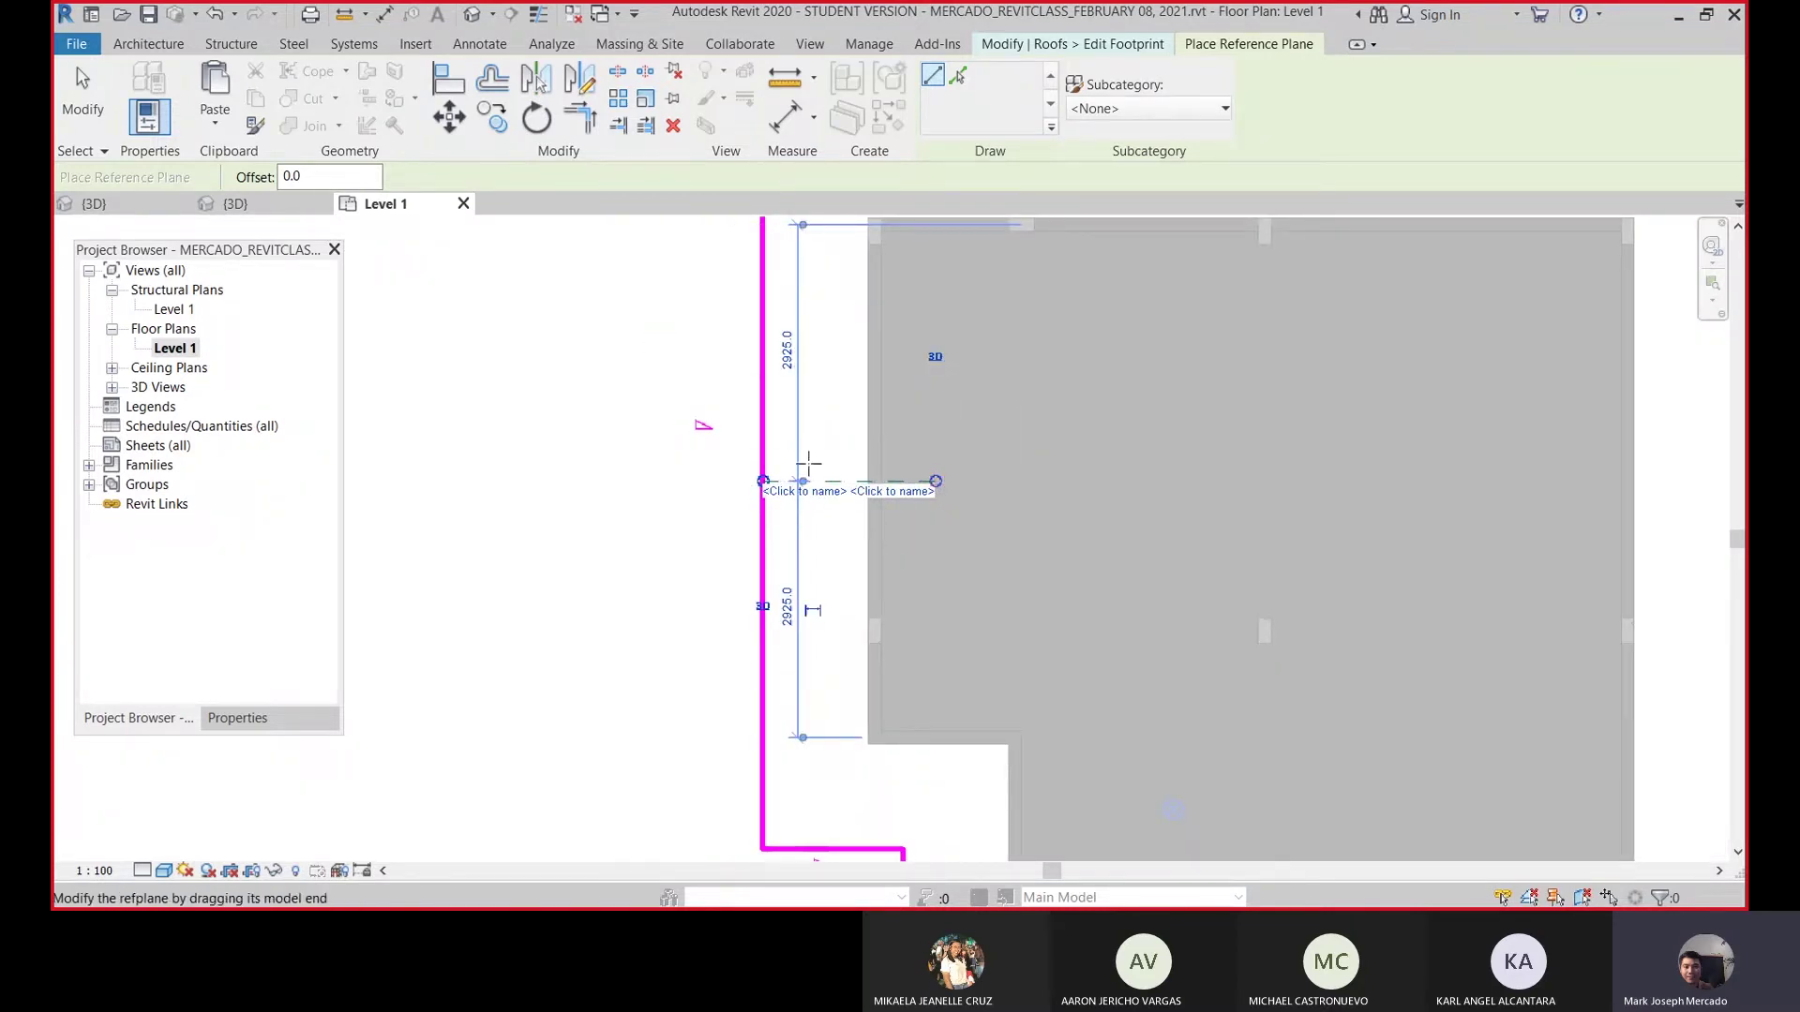
{"action": "scroll", "coordinate": [798, 679], "scroll_direction": "down", "scroll_amount": 2}
{"action": "key", "text": "Escape"}
{"action": "key", "text": "Escape"}
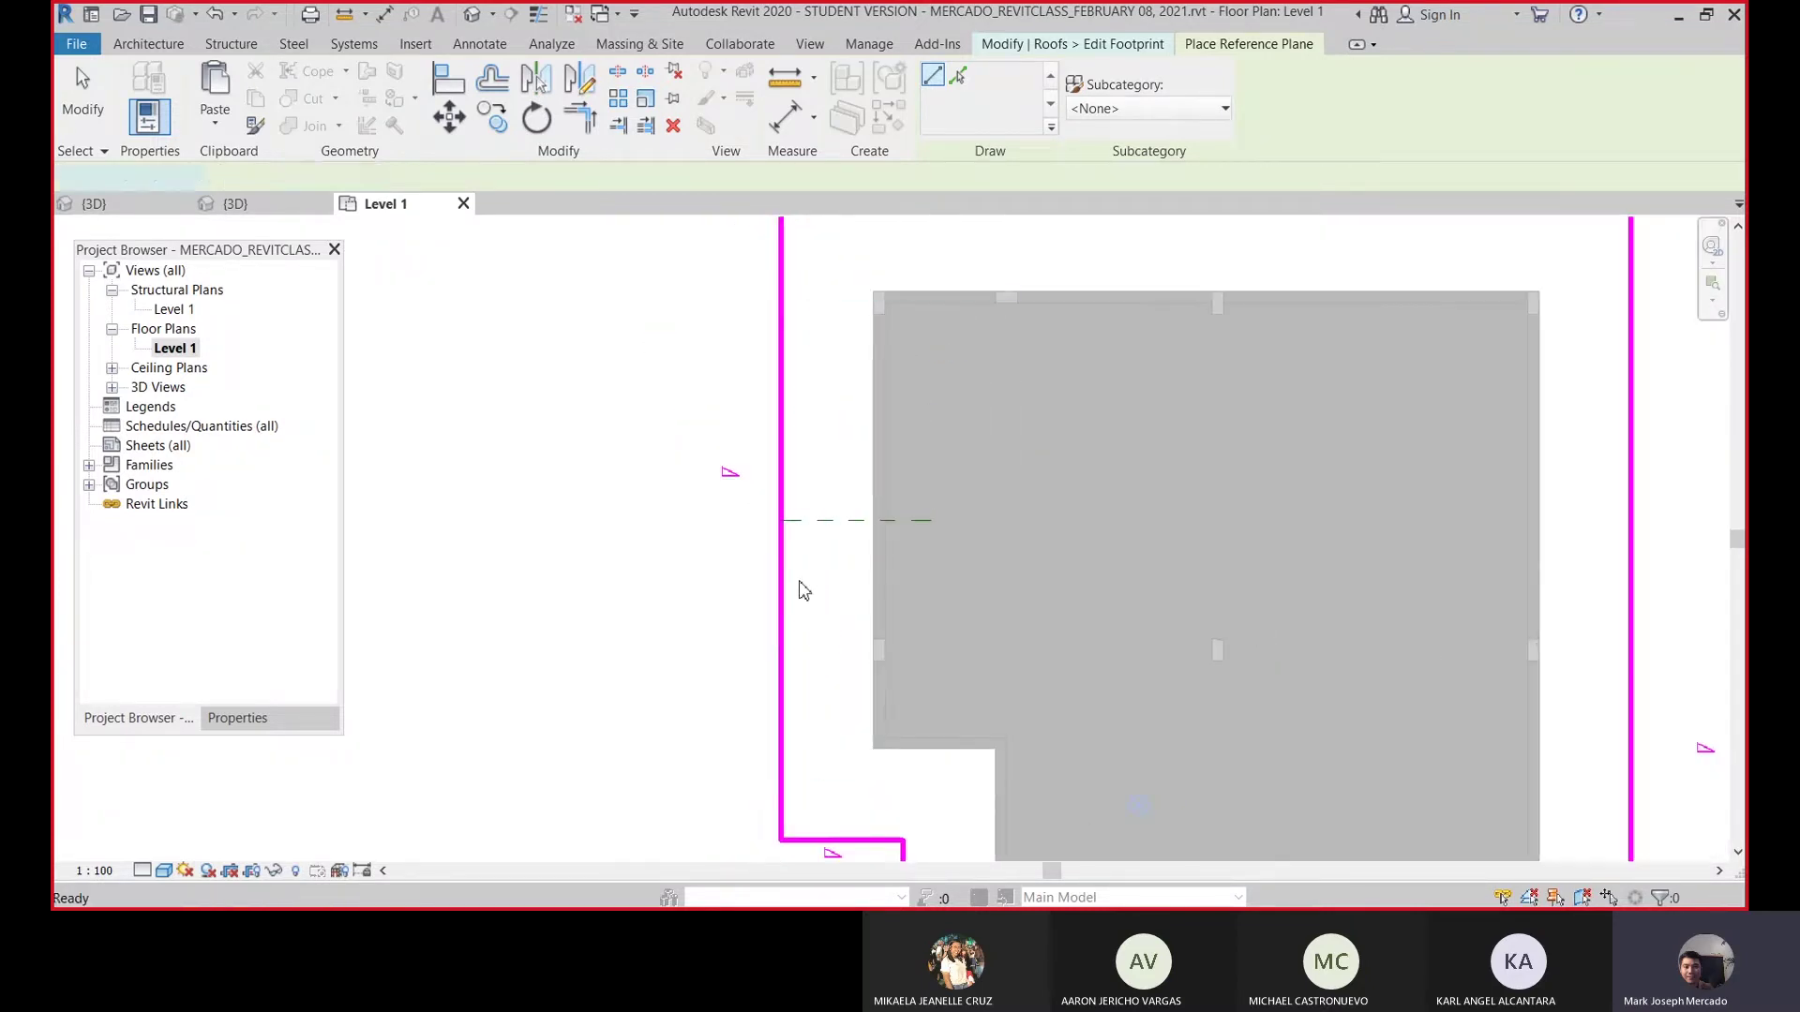
{"action": "left_click", "coordinate": [826, 522]}
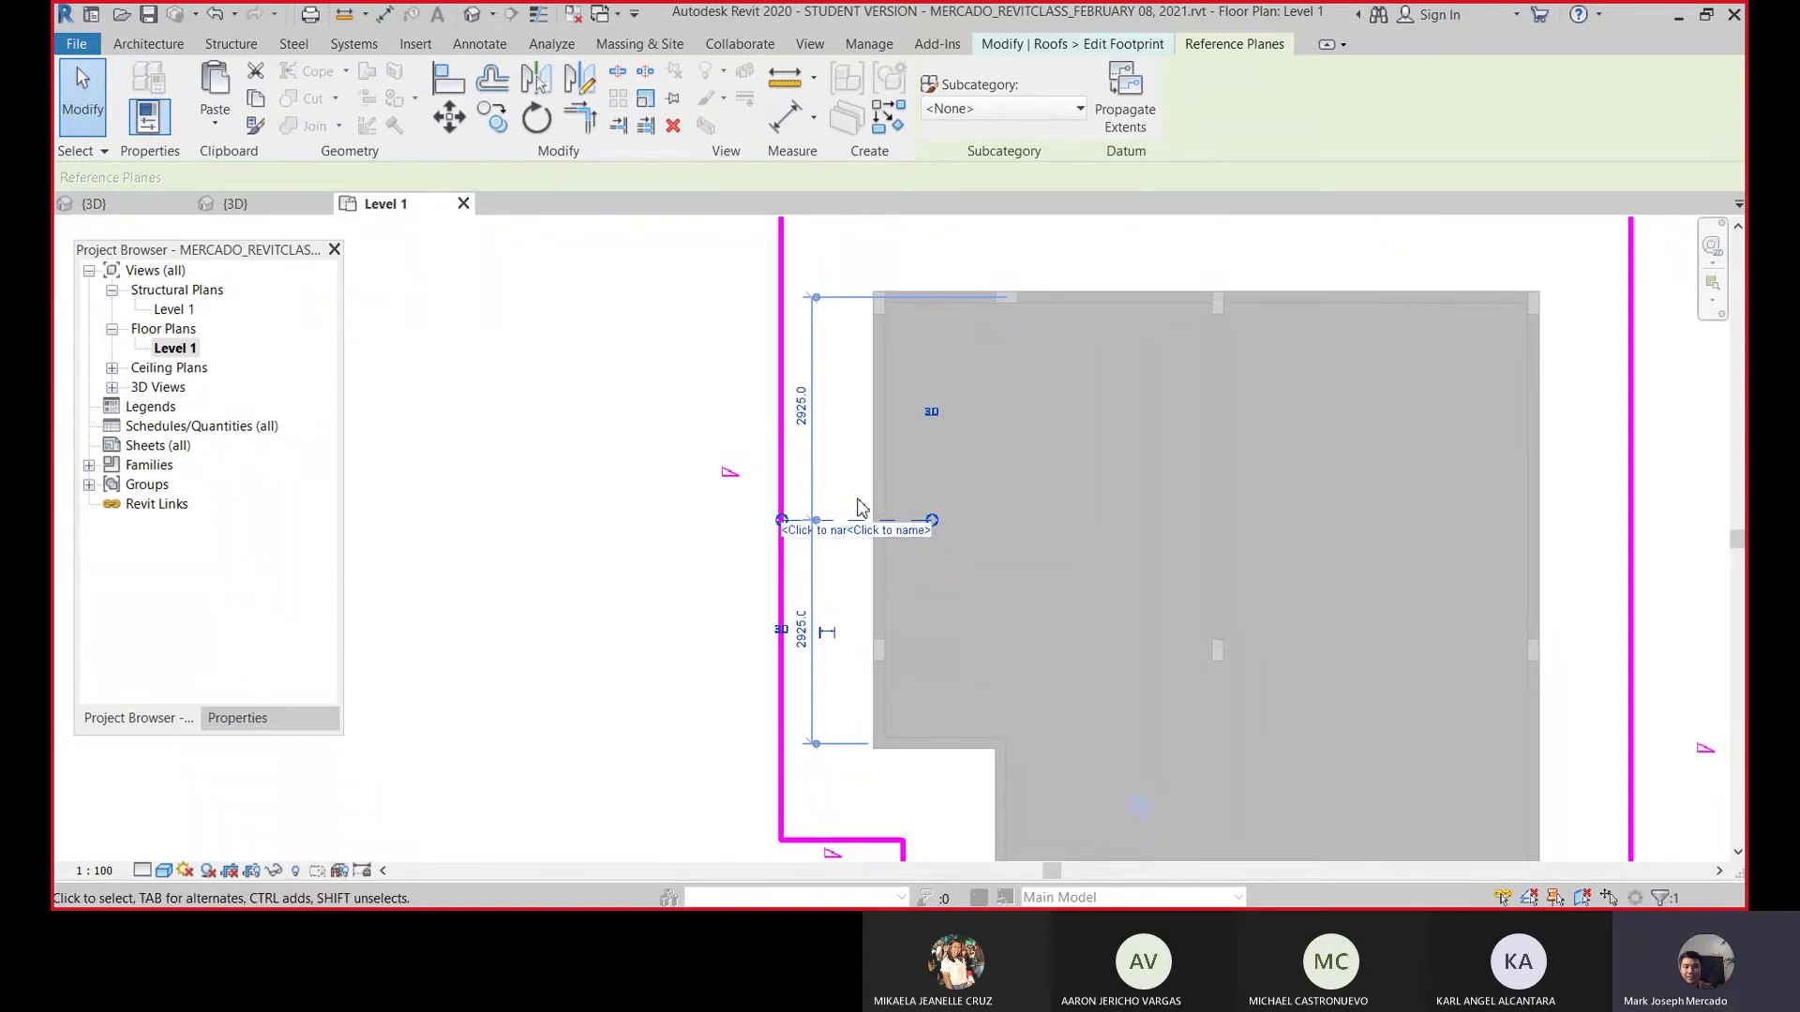
{"action": "key", "text": "Escape"}
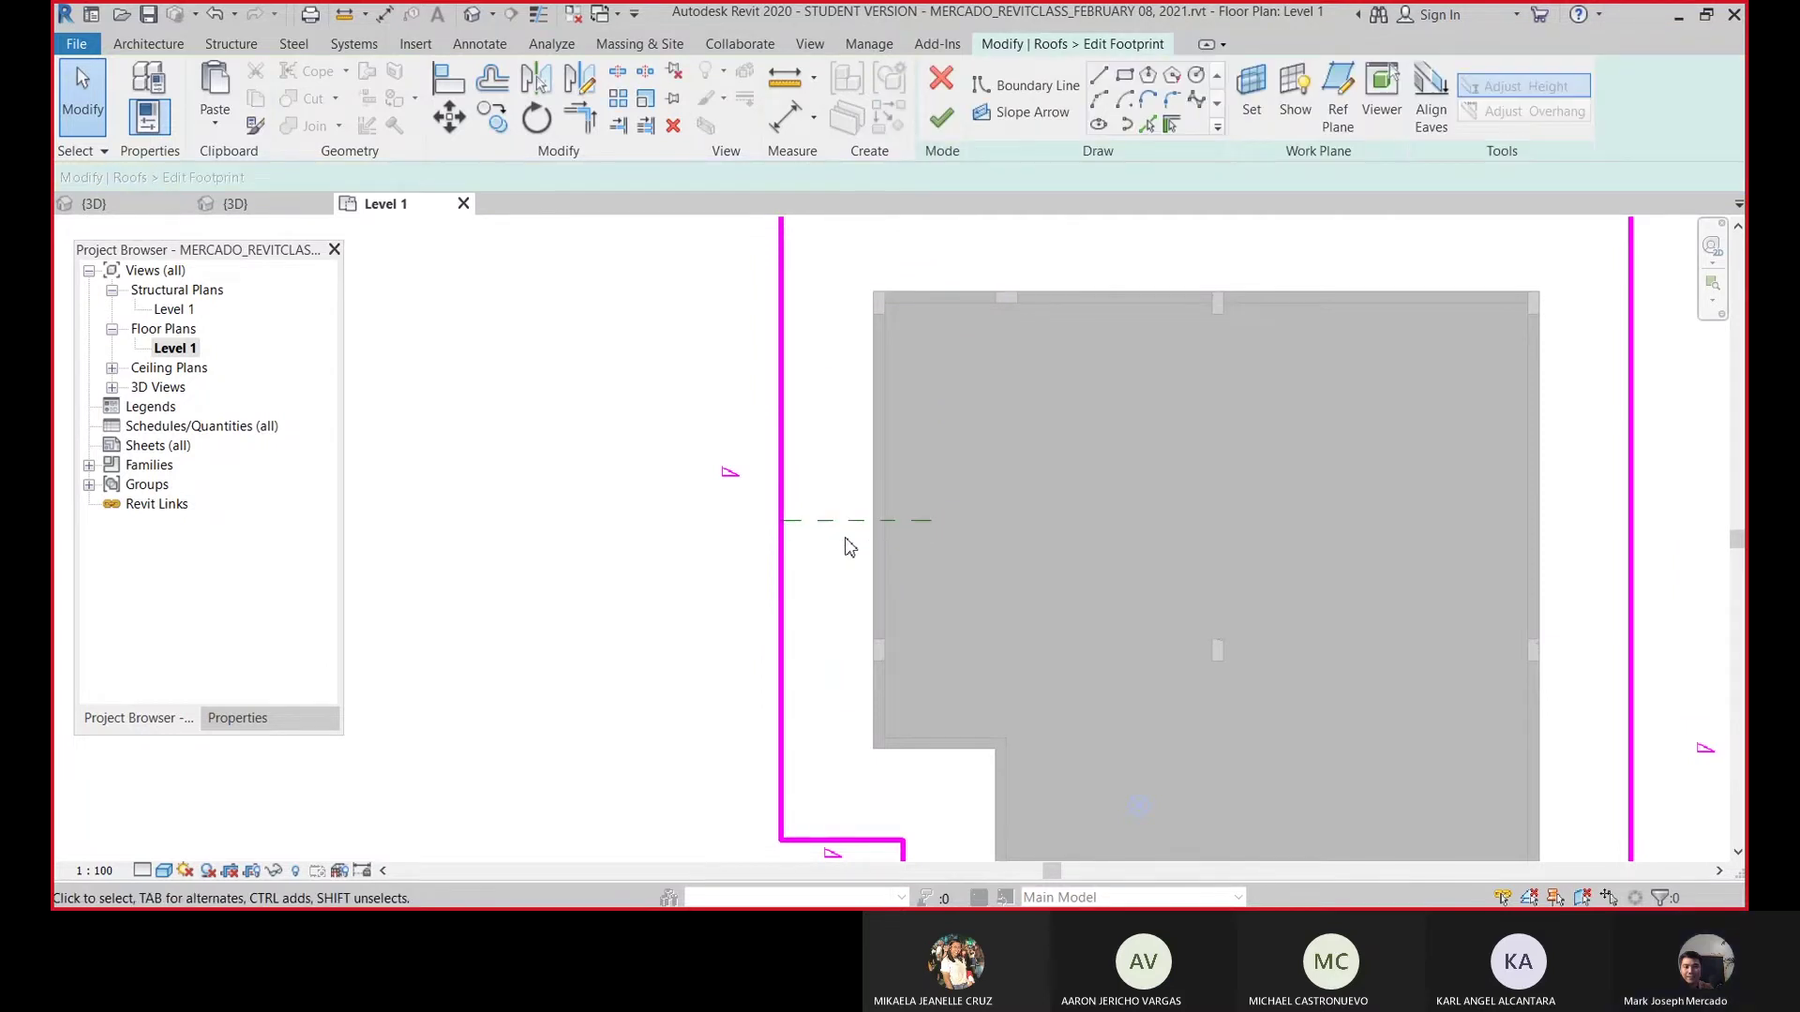
- Extend the reference plane's left end well past the left footprint edge
{"action": "left_click", "coordinate": [847, 525]}
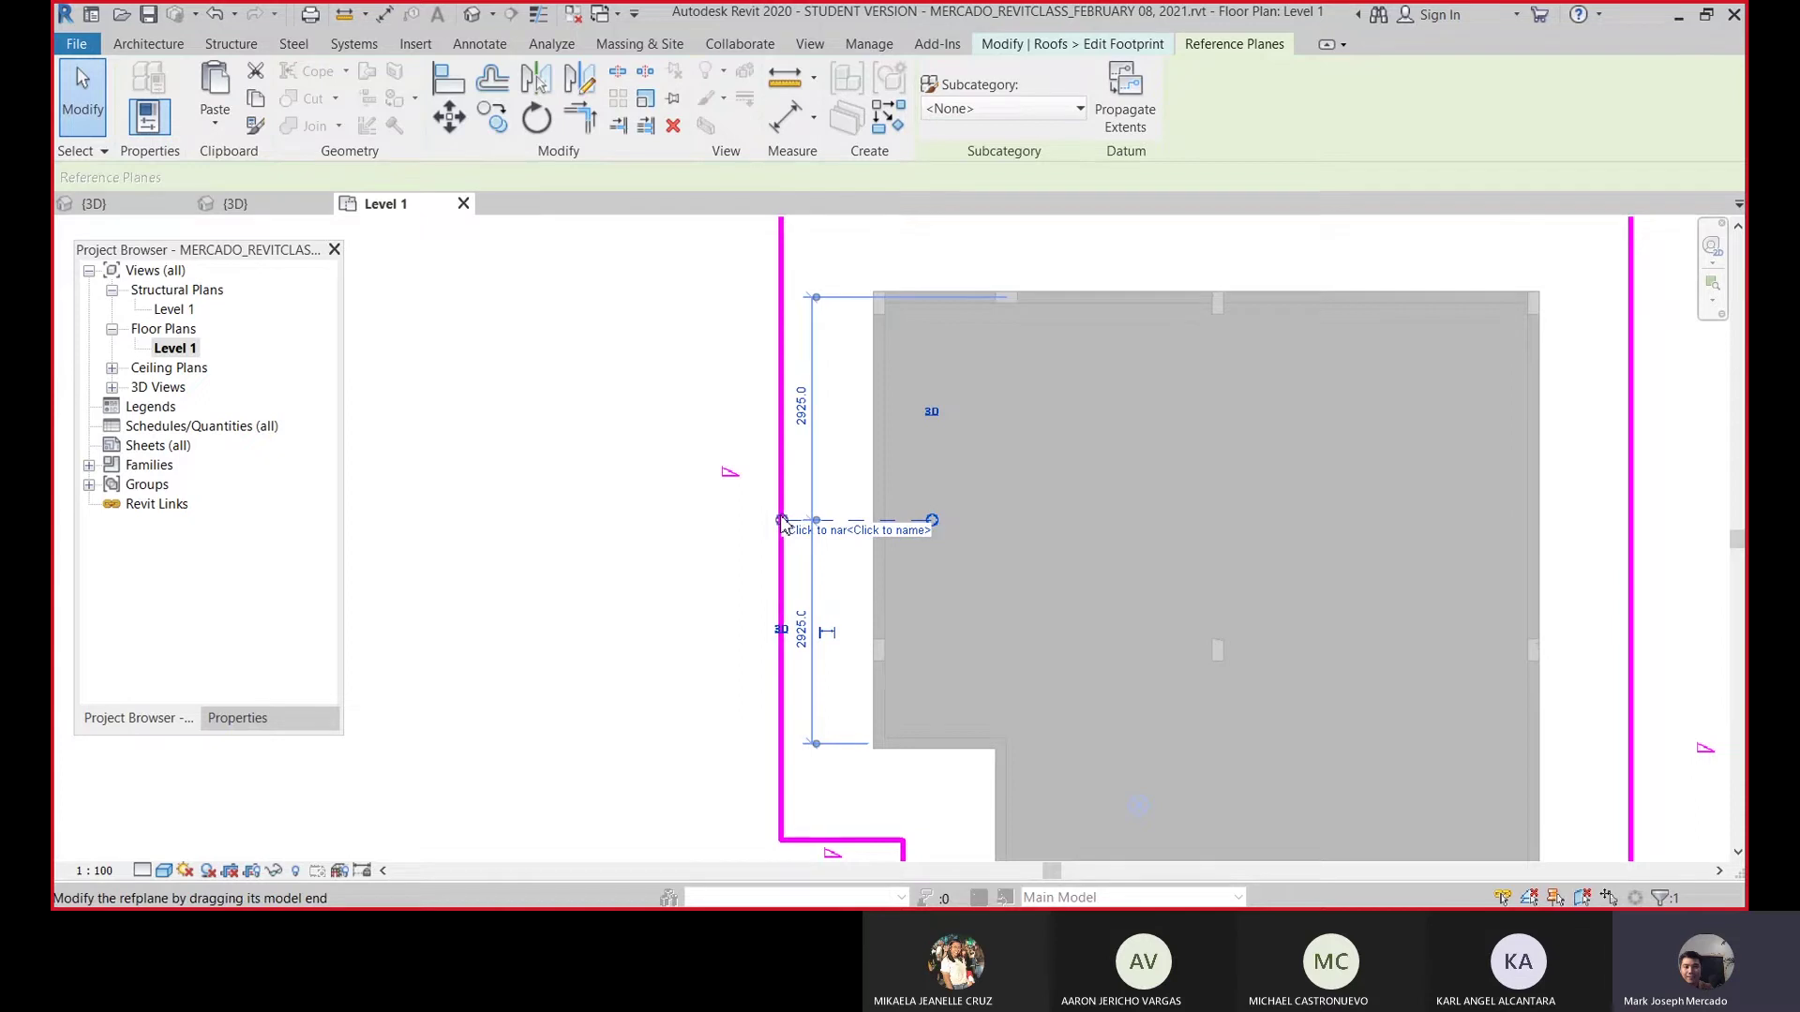
{"action": "left_click_drag", "start_coordinate": [782, 522], "coordinate": [586, 521]}
{"action": "key", "text": "Escape"}
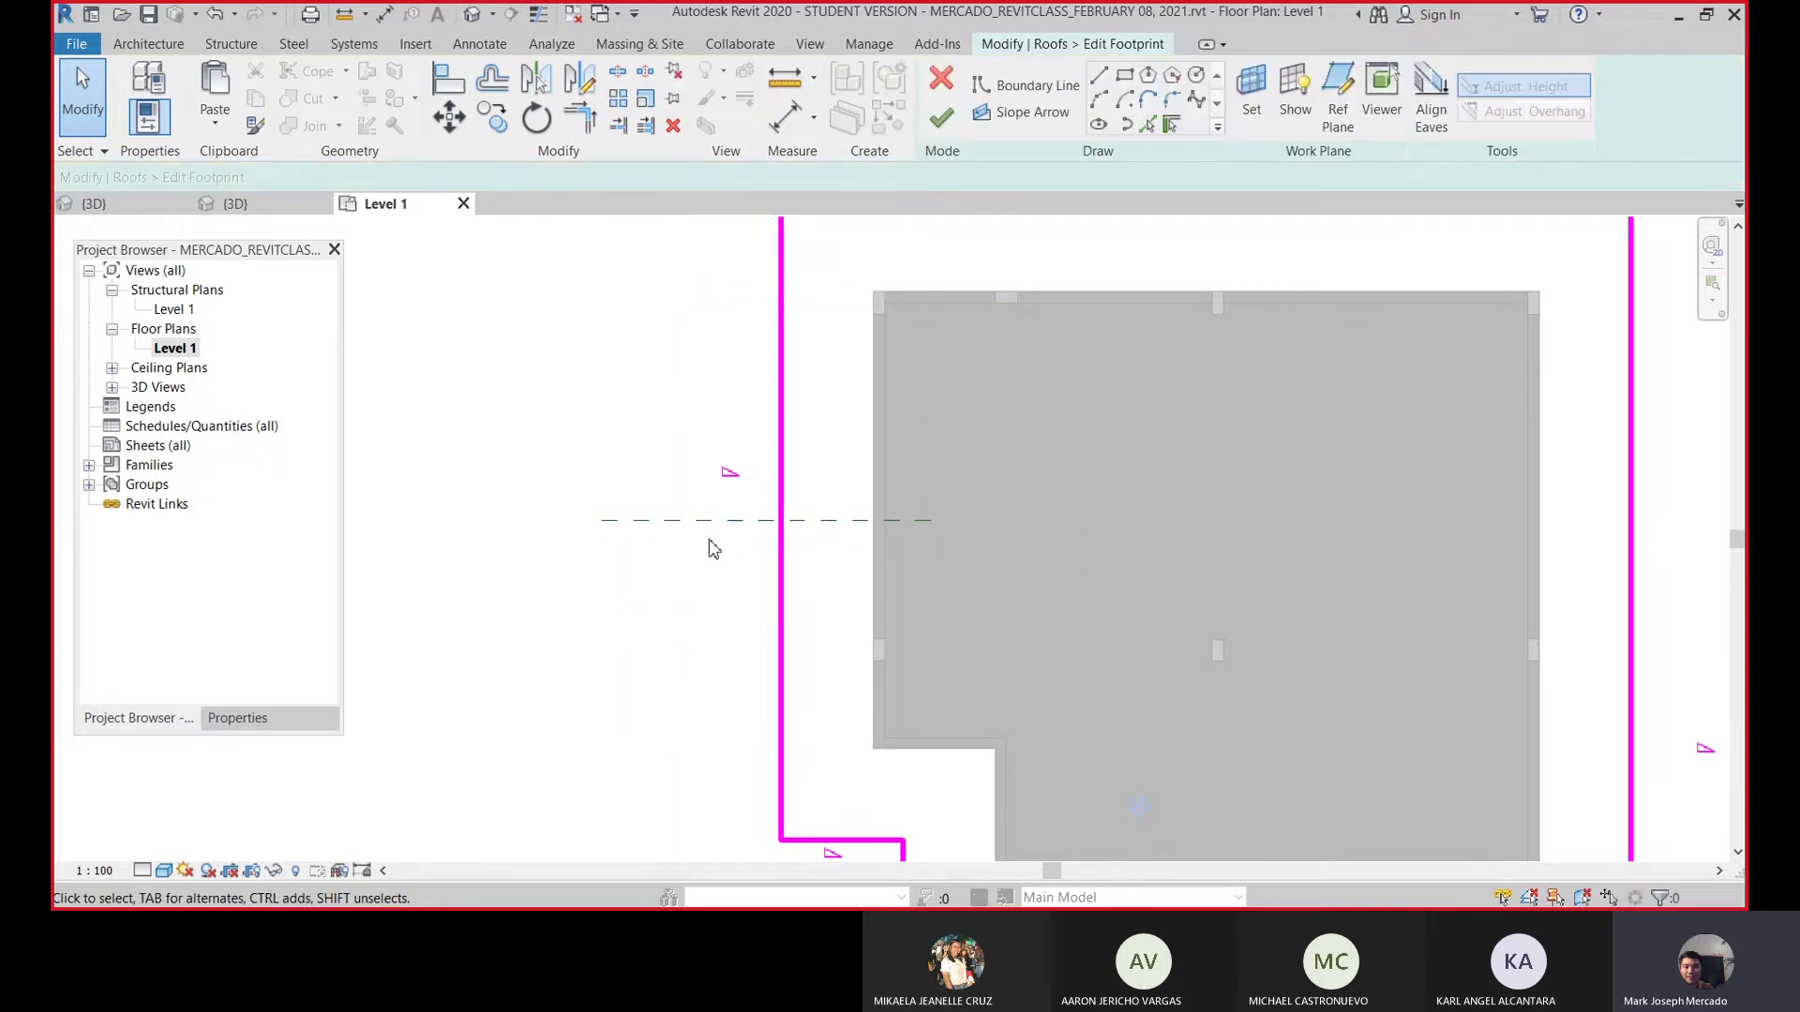
{"action": "scroll", "coordinate": [713, 549], "scroll_direction": "down", "scroll_amount": 1}
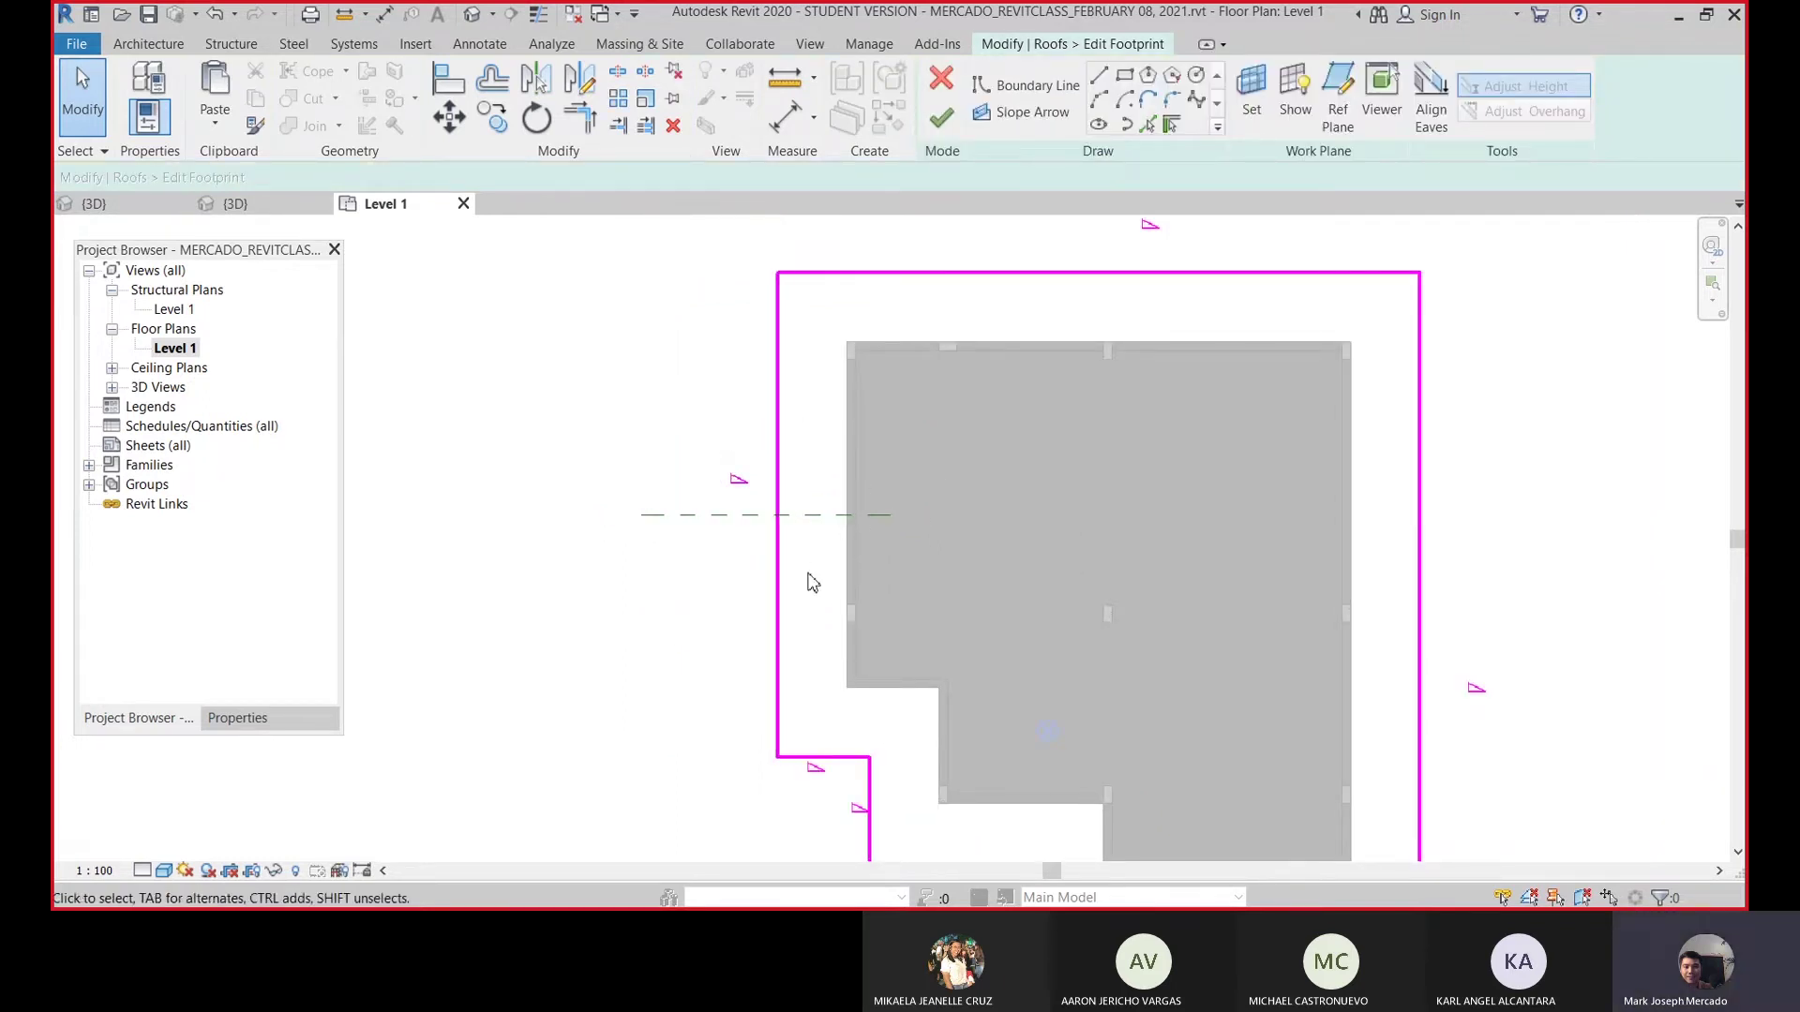
{"action": "left_click", "coordinate": [812, 516]}
{"action": "scroll", "coordinate": [814, 518], "scroll_direction": "up", "scroll_amount": 2}
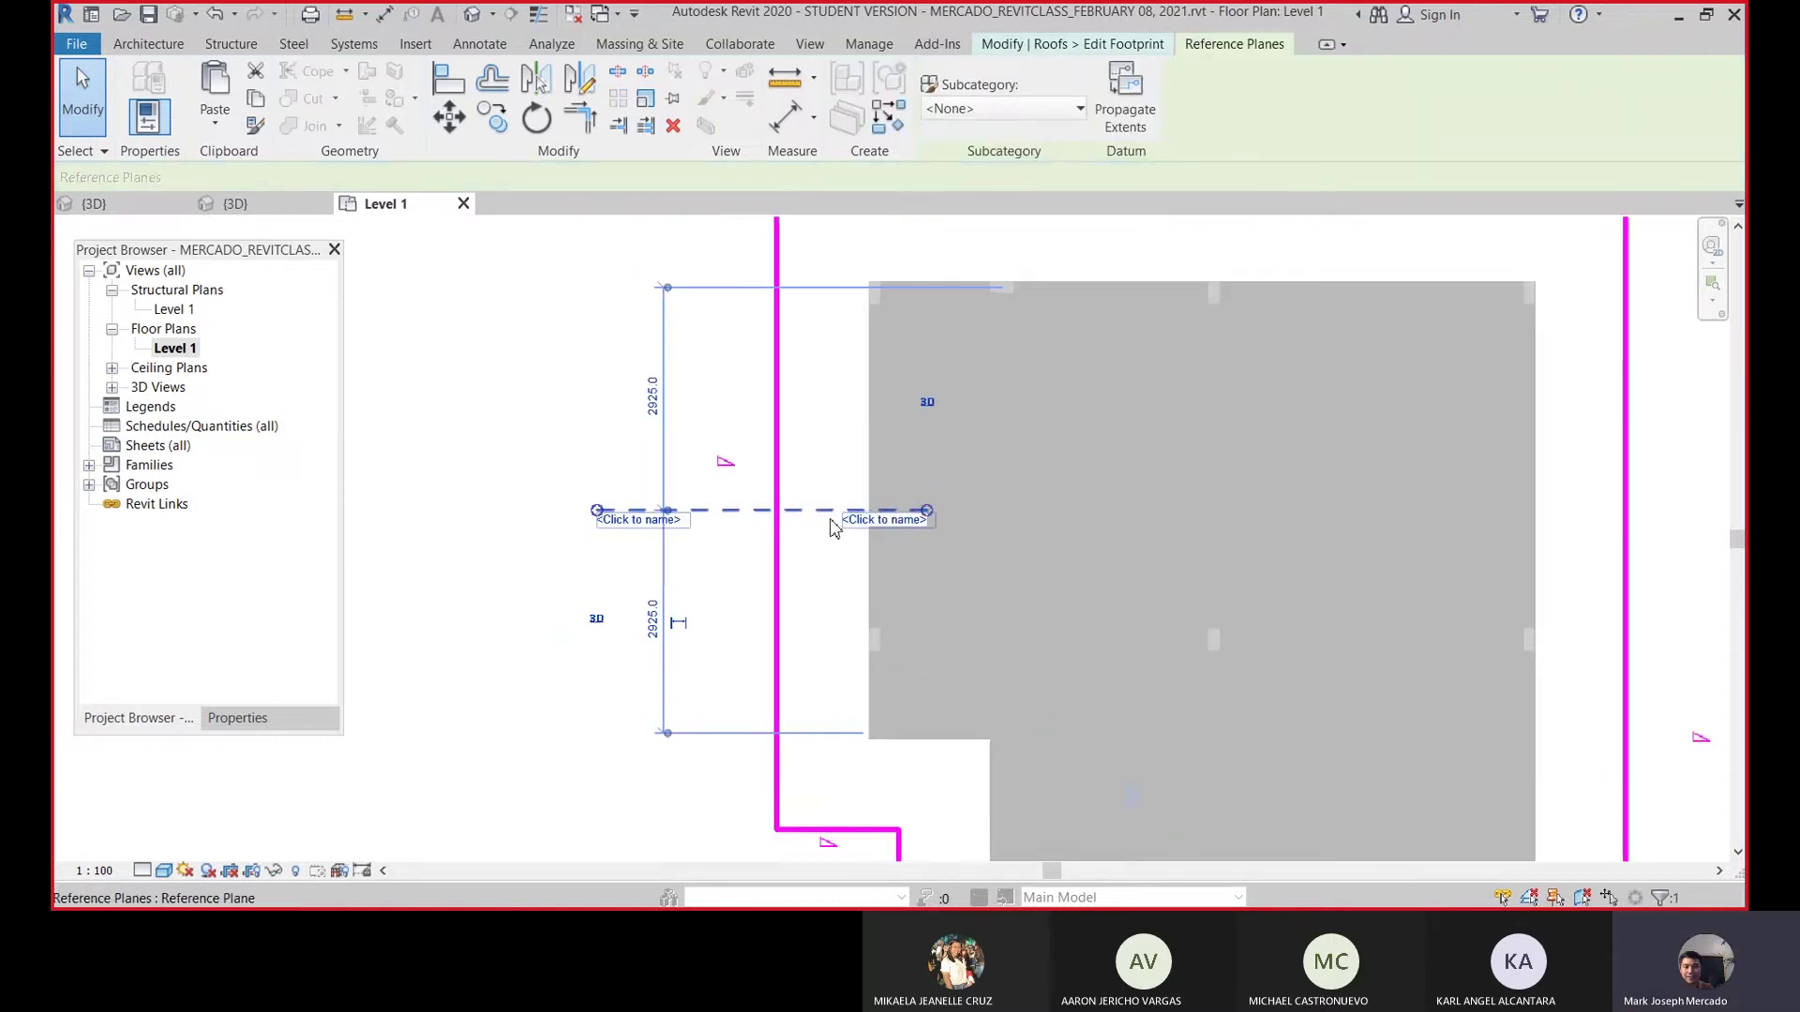
{"action": "scroll", "coordinate": [832, 528], "scroll_direction": "down", "scroll_amount": 1}
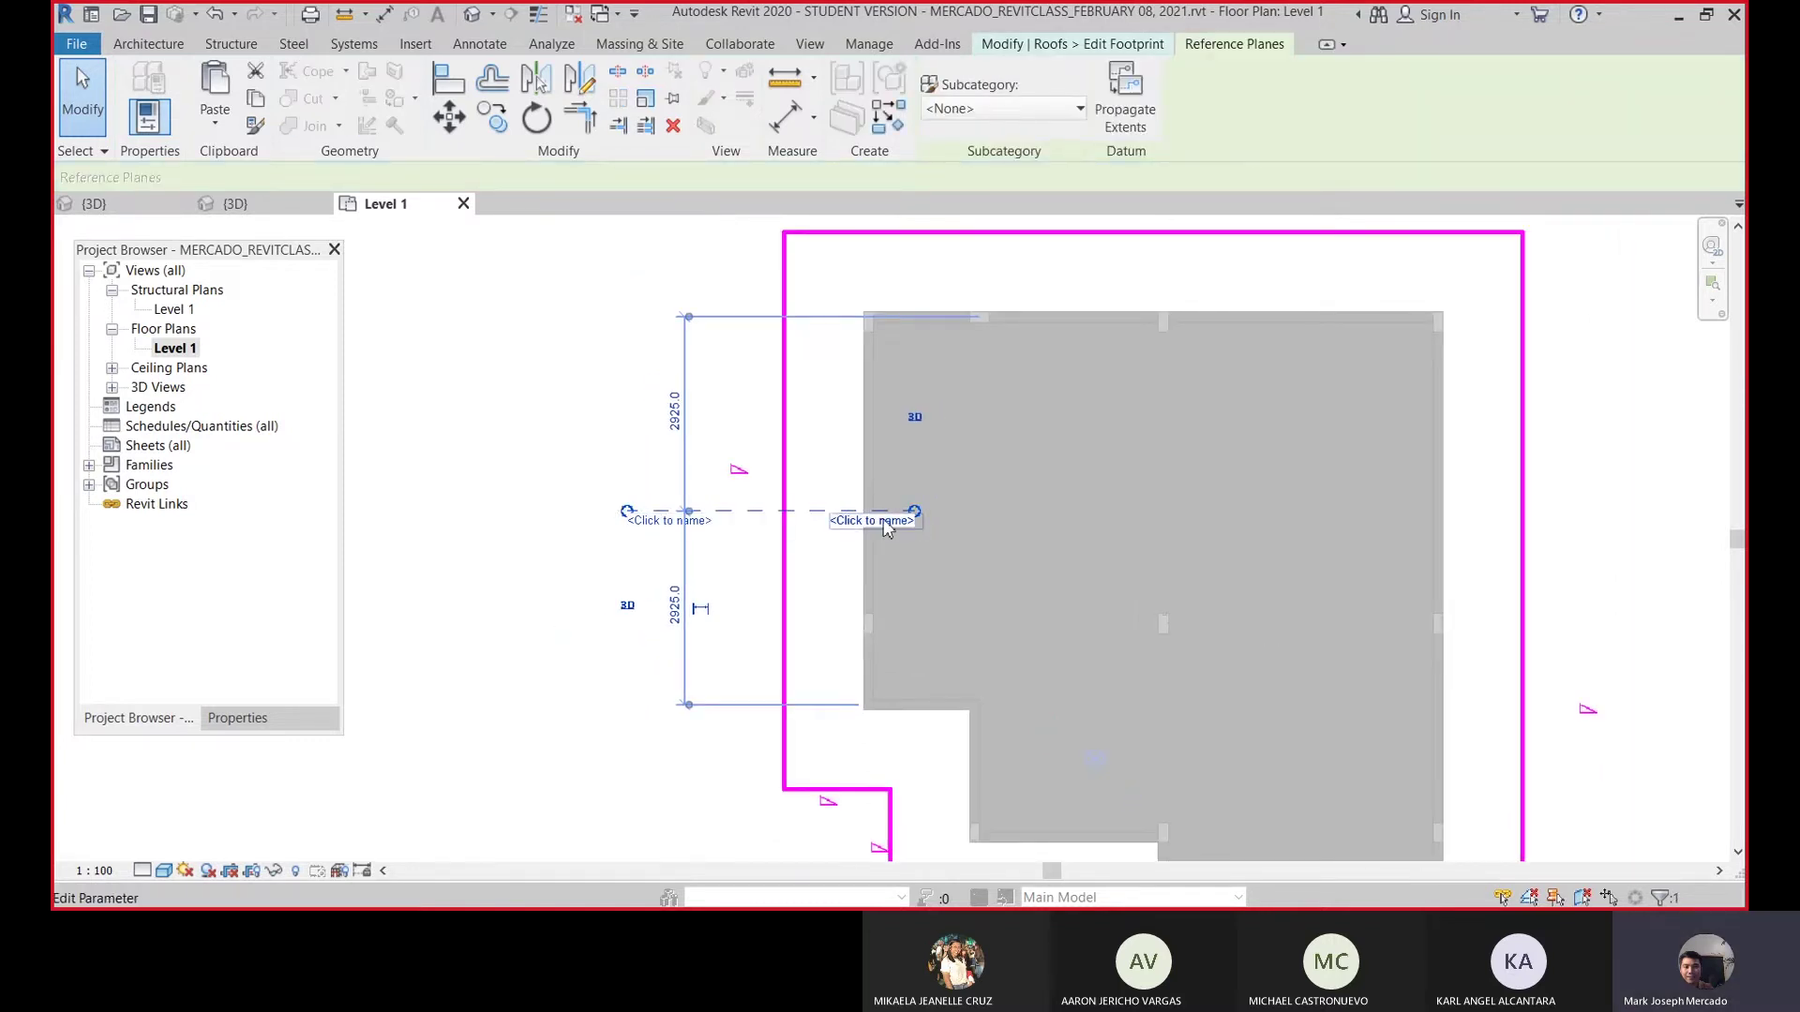
{"action": "left_click", "coordinate": [844, 572]}
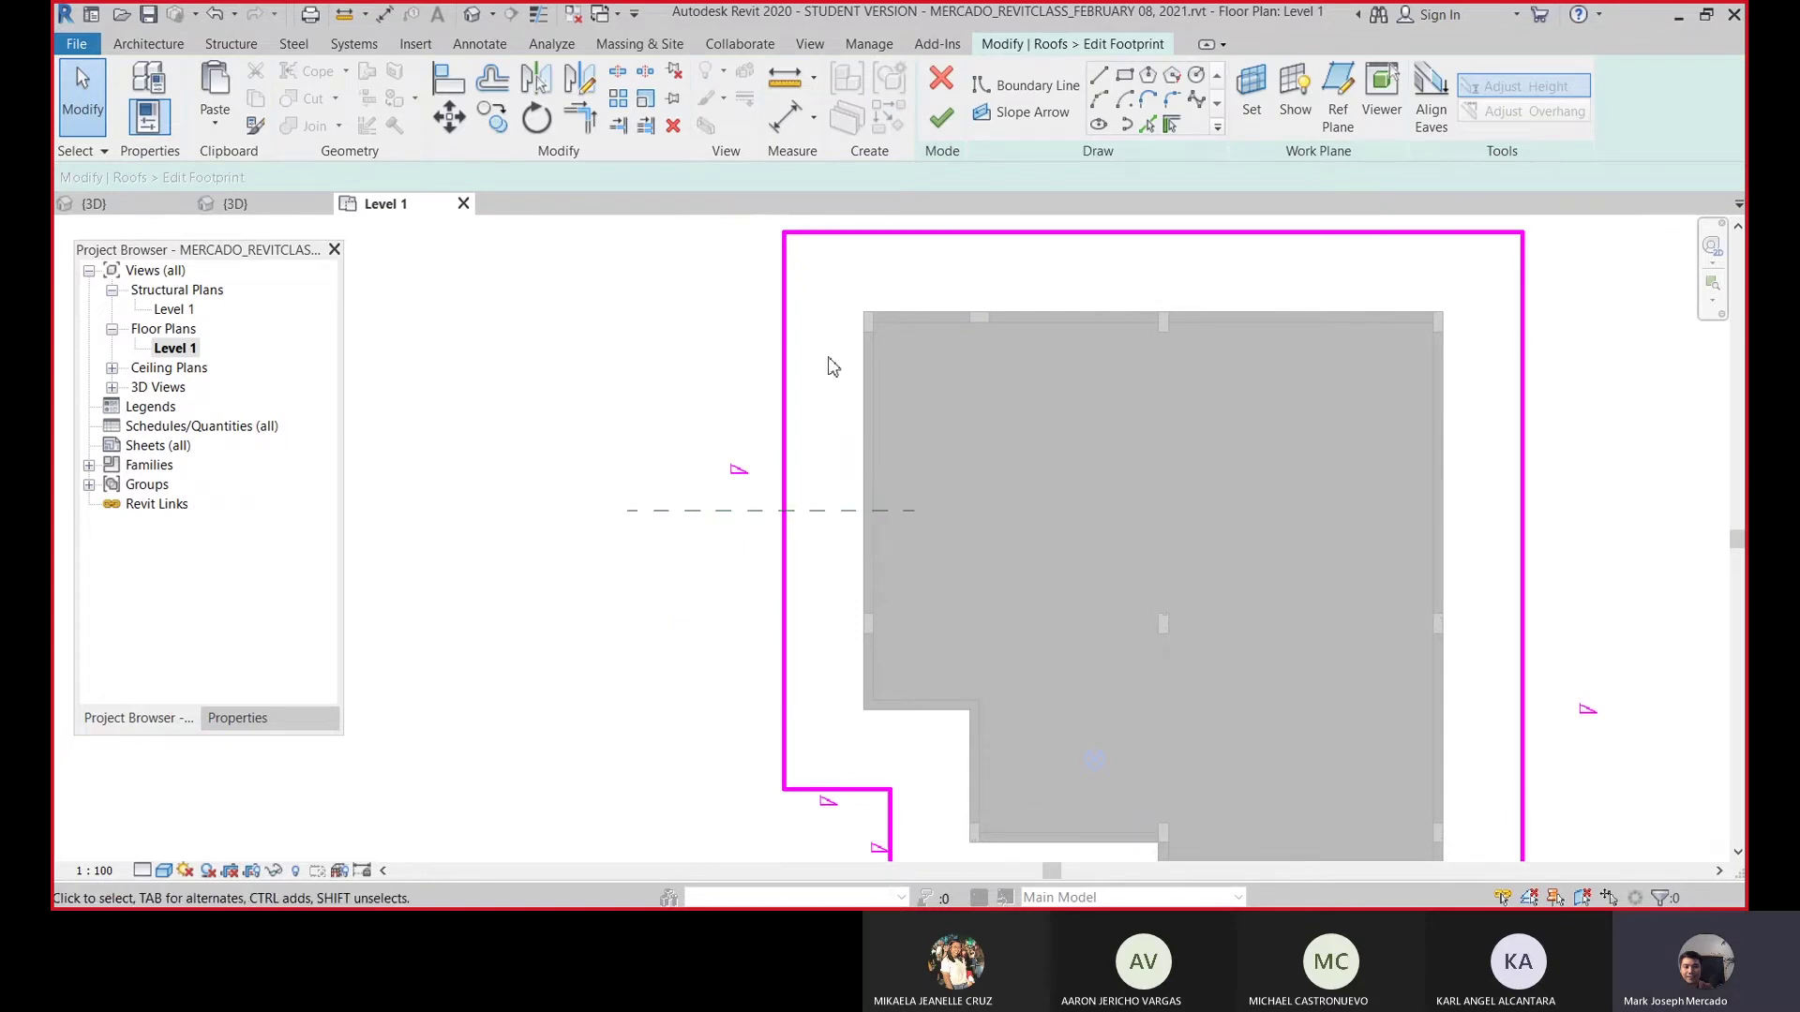
- Start another reference plane with the RP shortcut
{"action": "scroll", "coordinate": [784, 450], "scroll_direction": "down", "scroll_amount": 2}
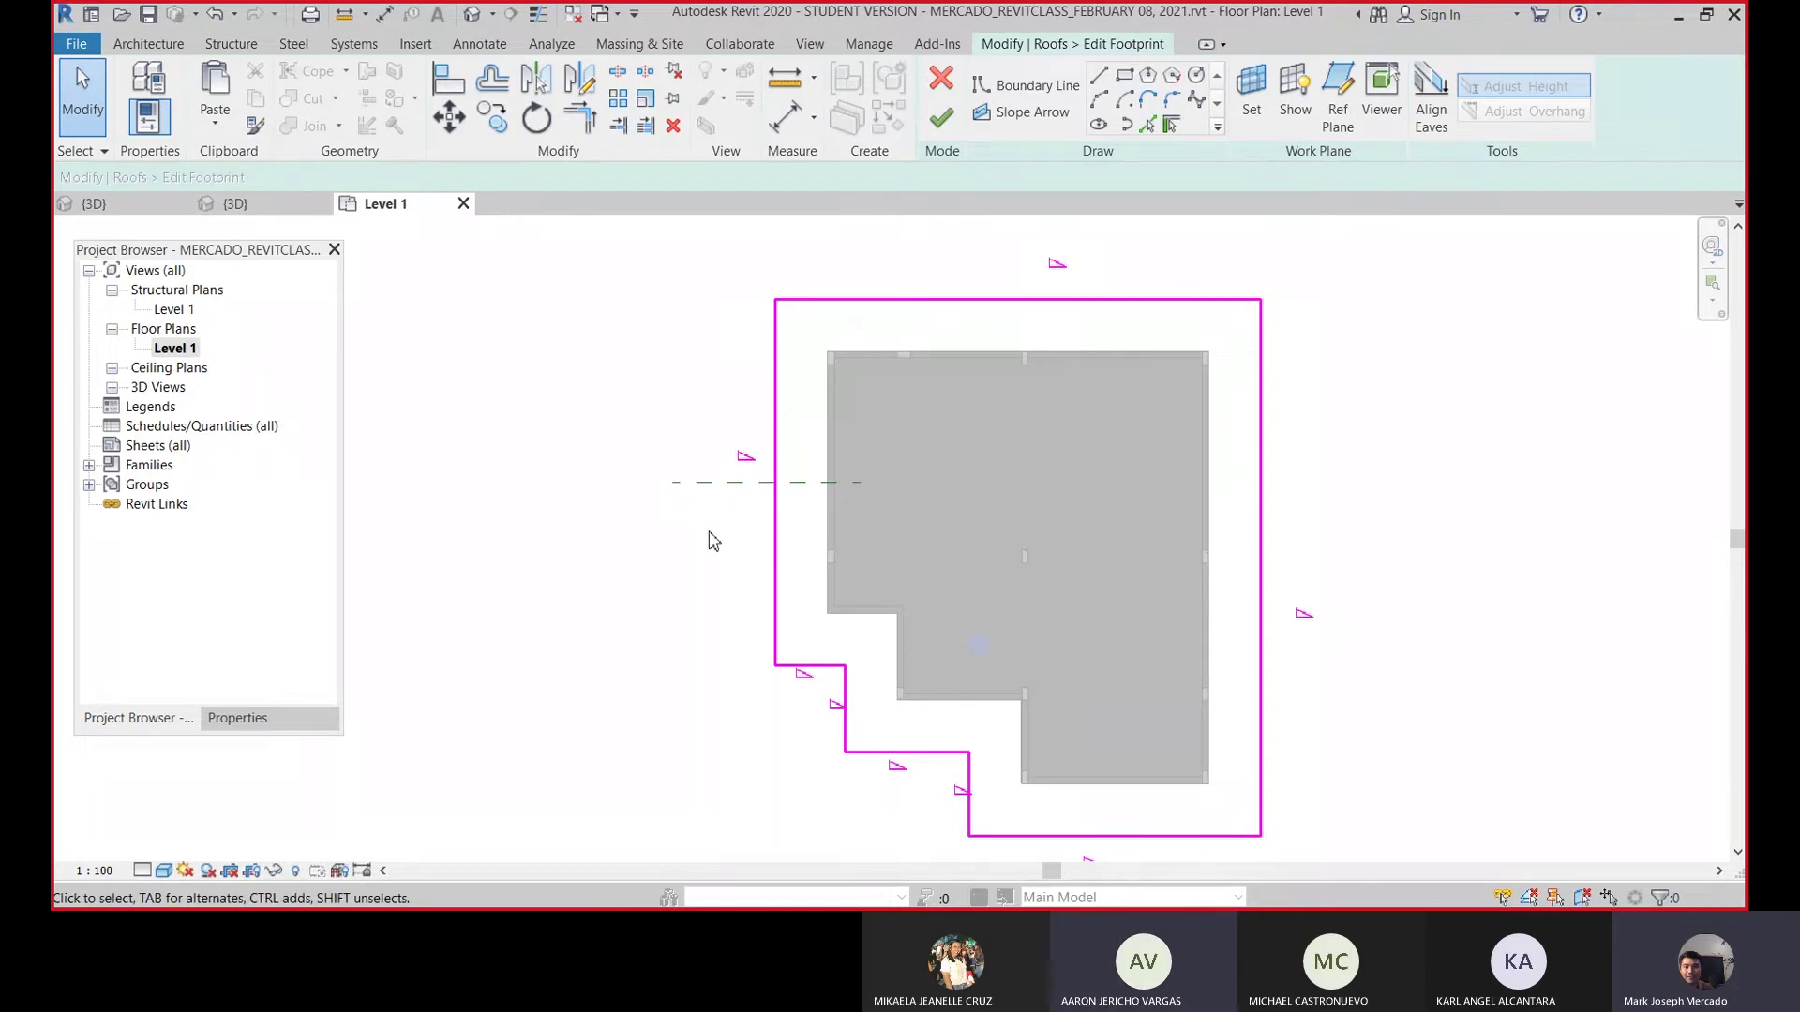
{"action": "scroll", "coordinate": [746, 519], "scroll_direction": "up", "scroll_amount": 3}
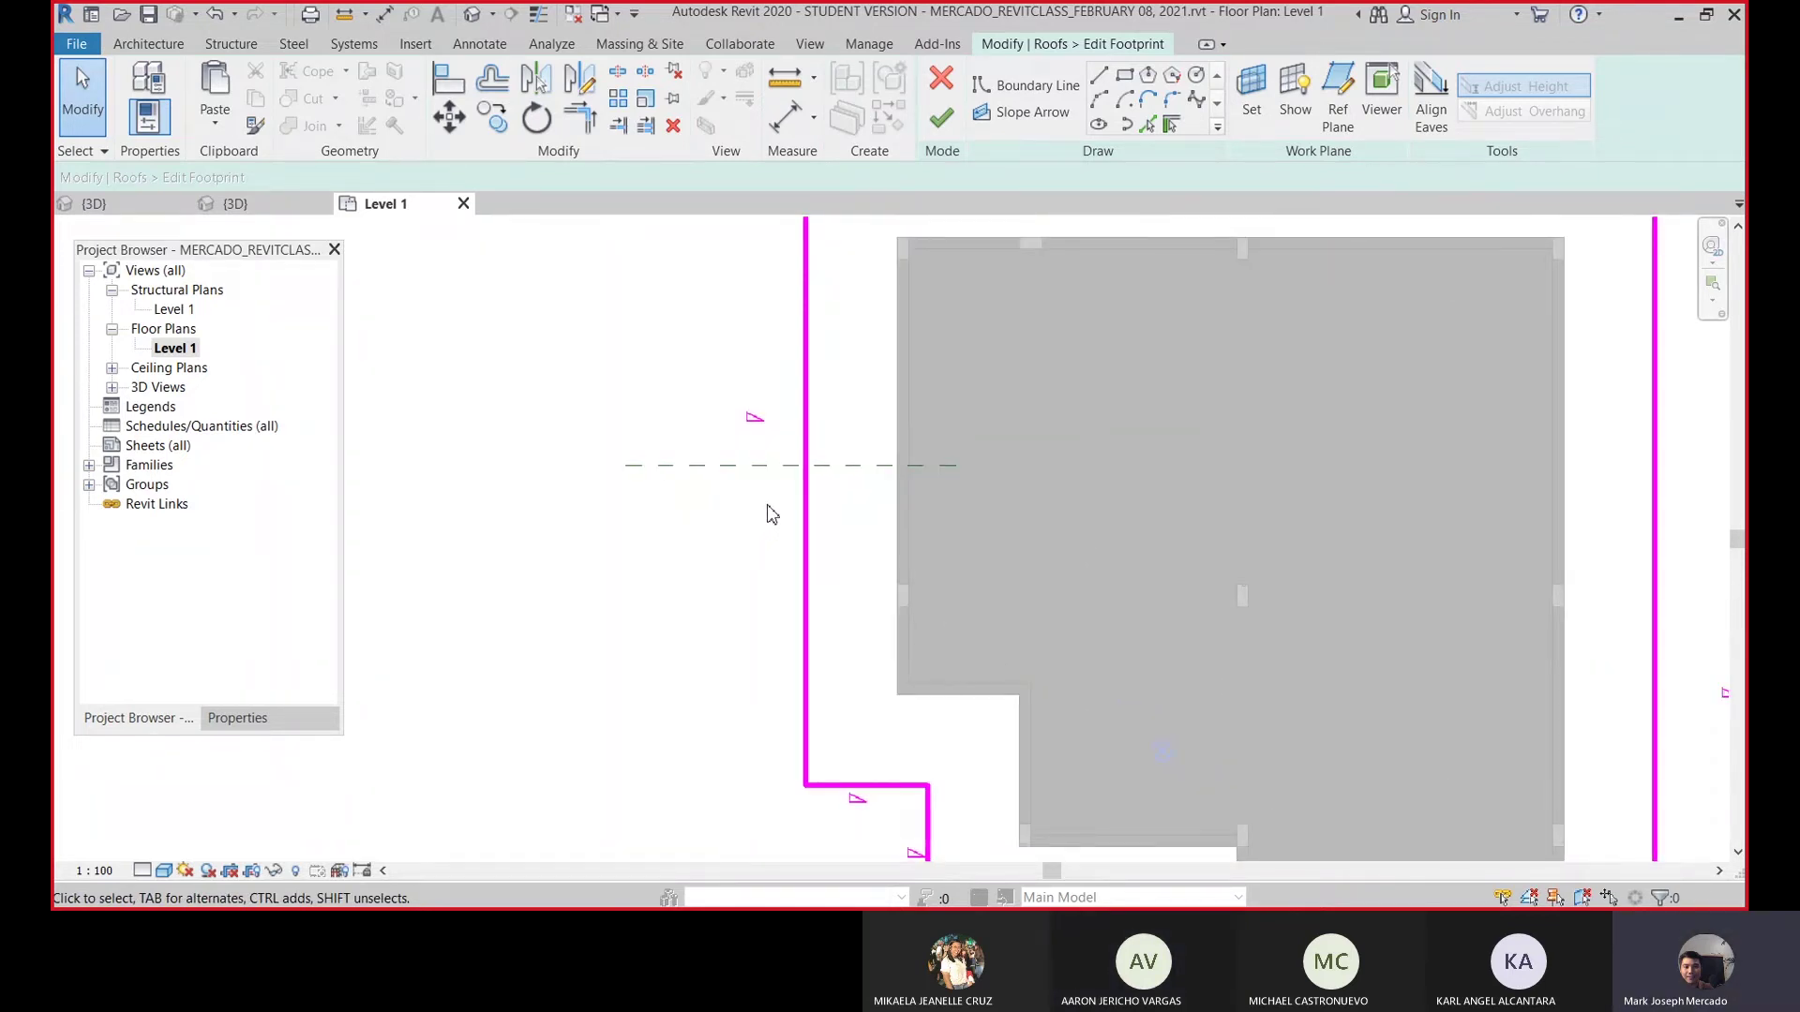
{"action": "left_click", "coordinate": [770, 515]}
{"action": "scroll", "coordinate": [779, 492], "scroll_direction": "down", "scroll_amount": 2}
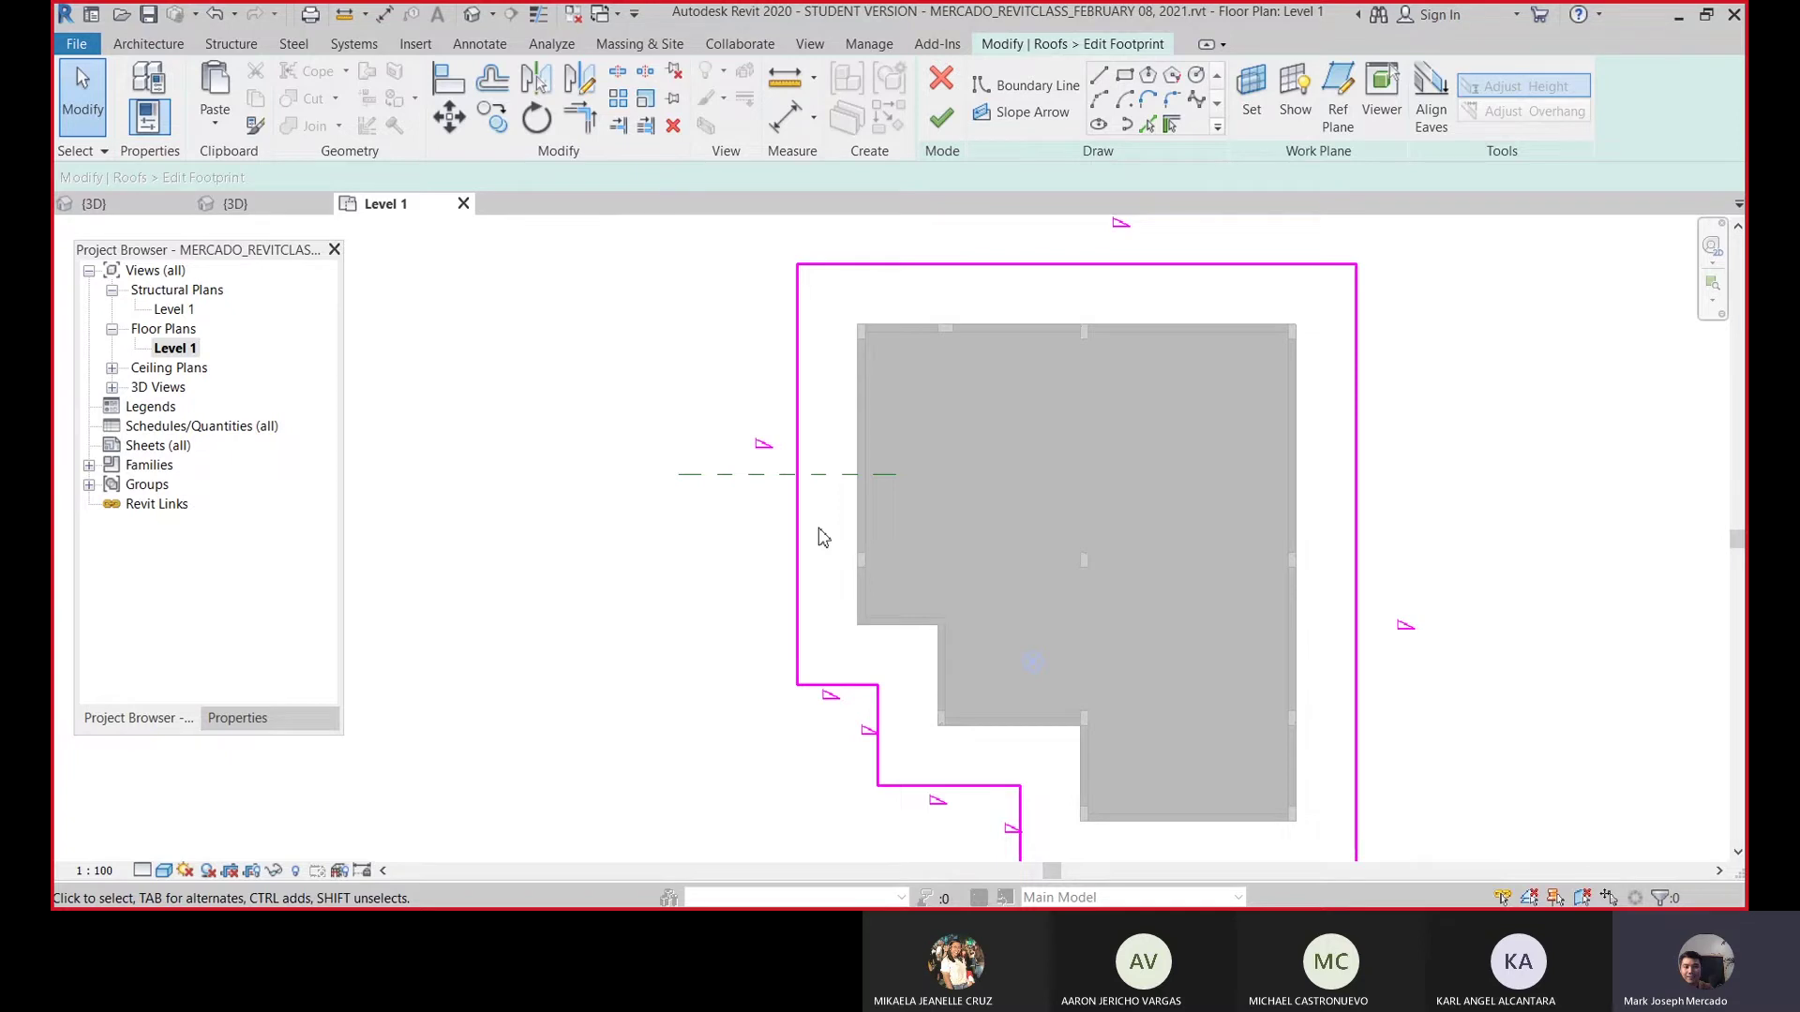
{"action": "key", "text": "r"}
{"action": "key", "text": "p"}
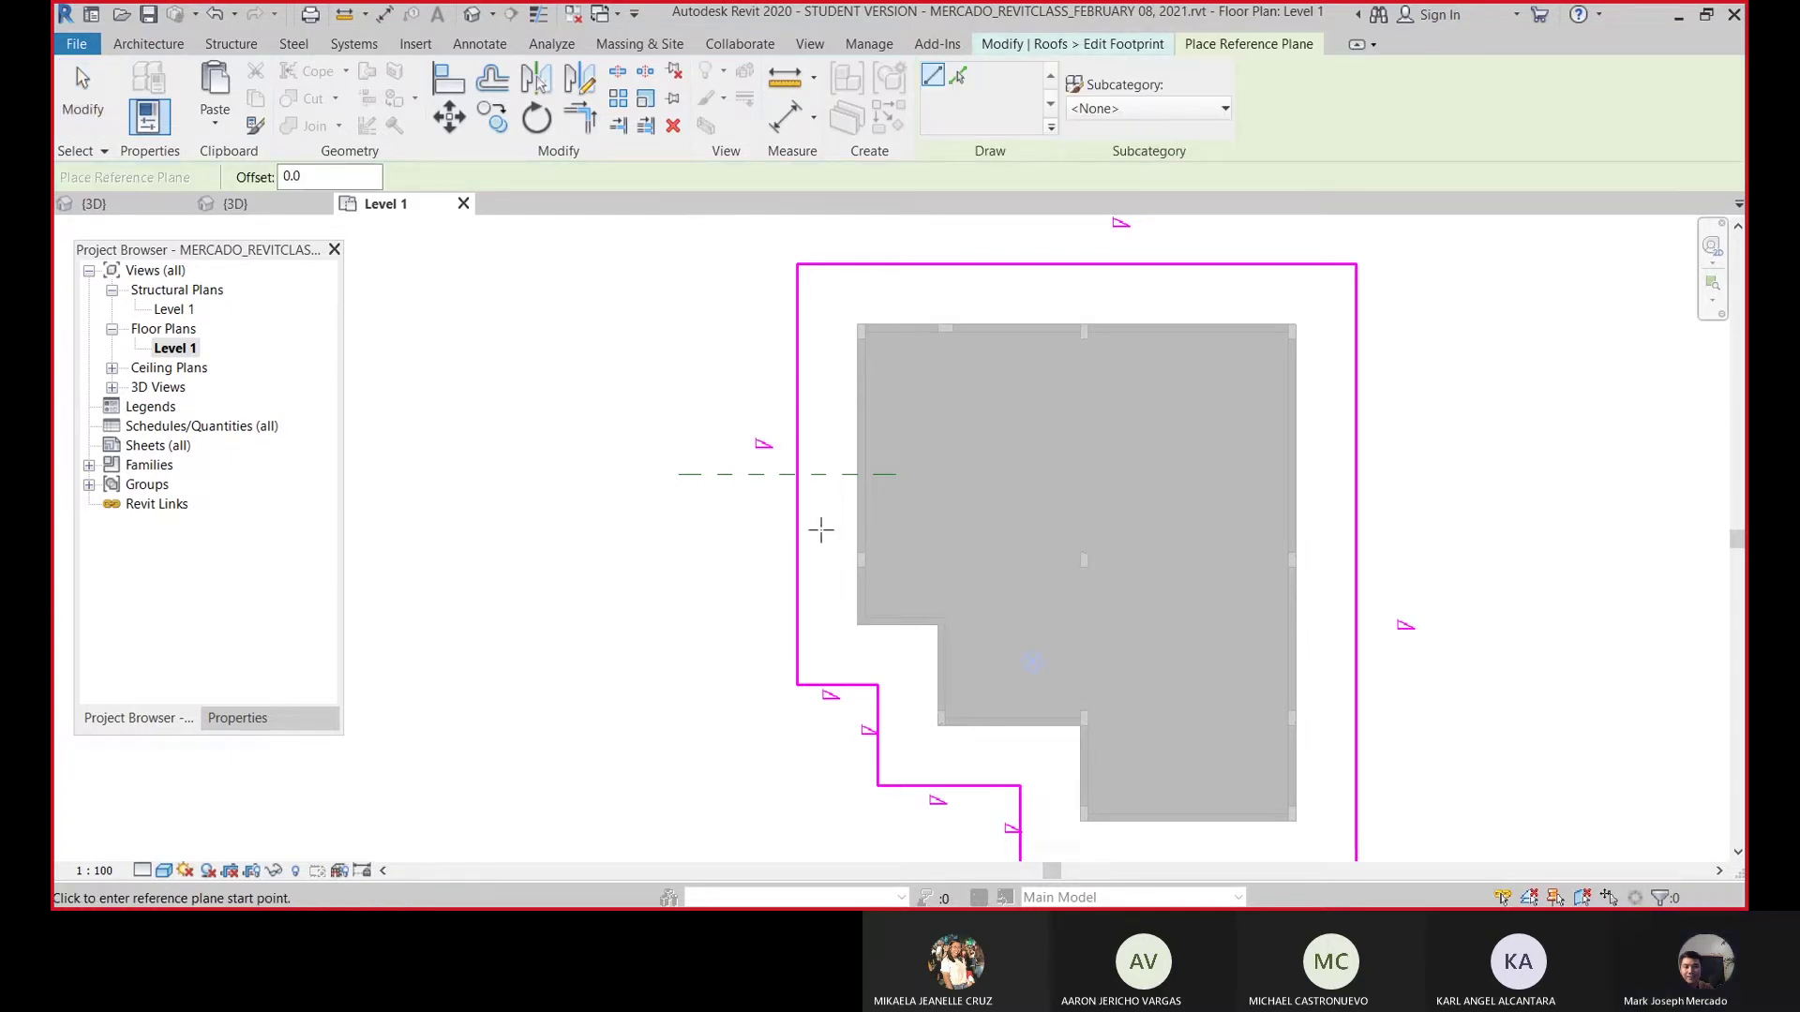
- Set the reference plane offset to 700
{"action": "left_click", "coordinate": [345, 177]}
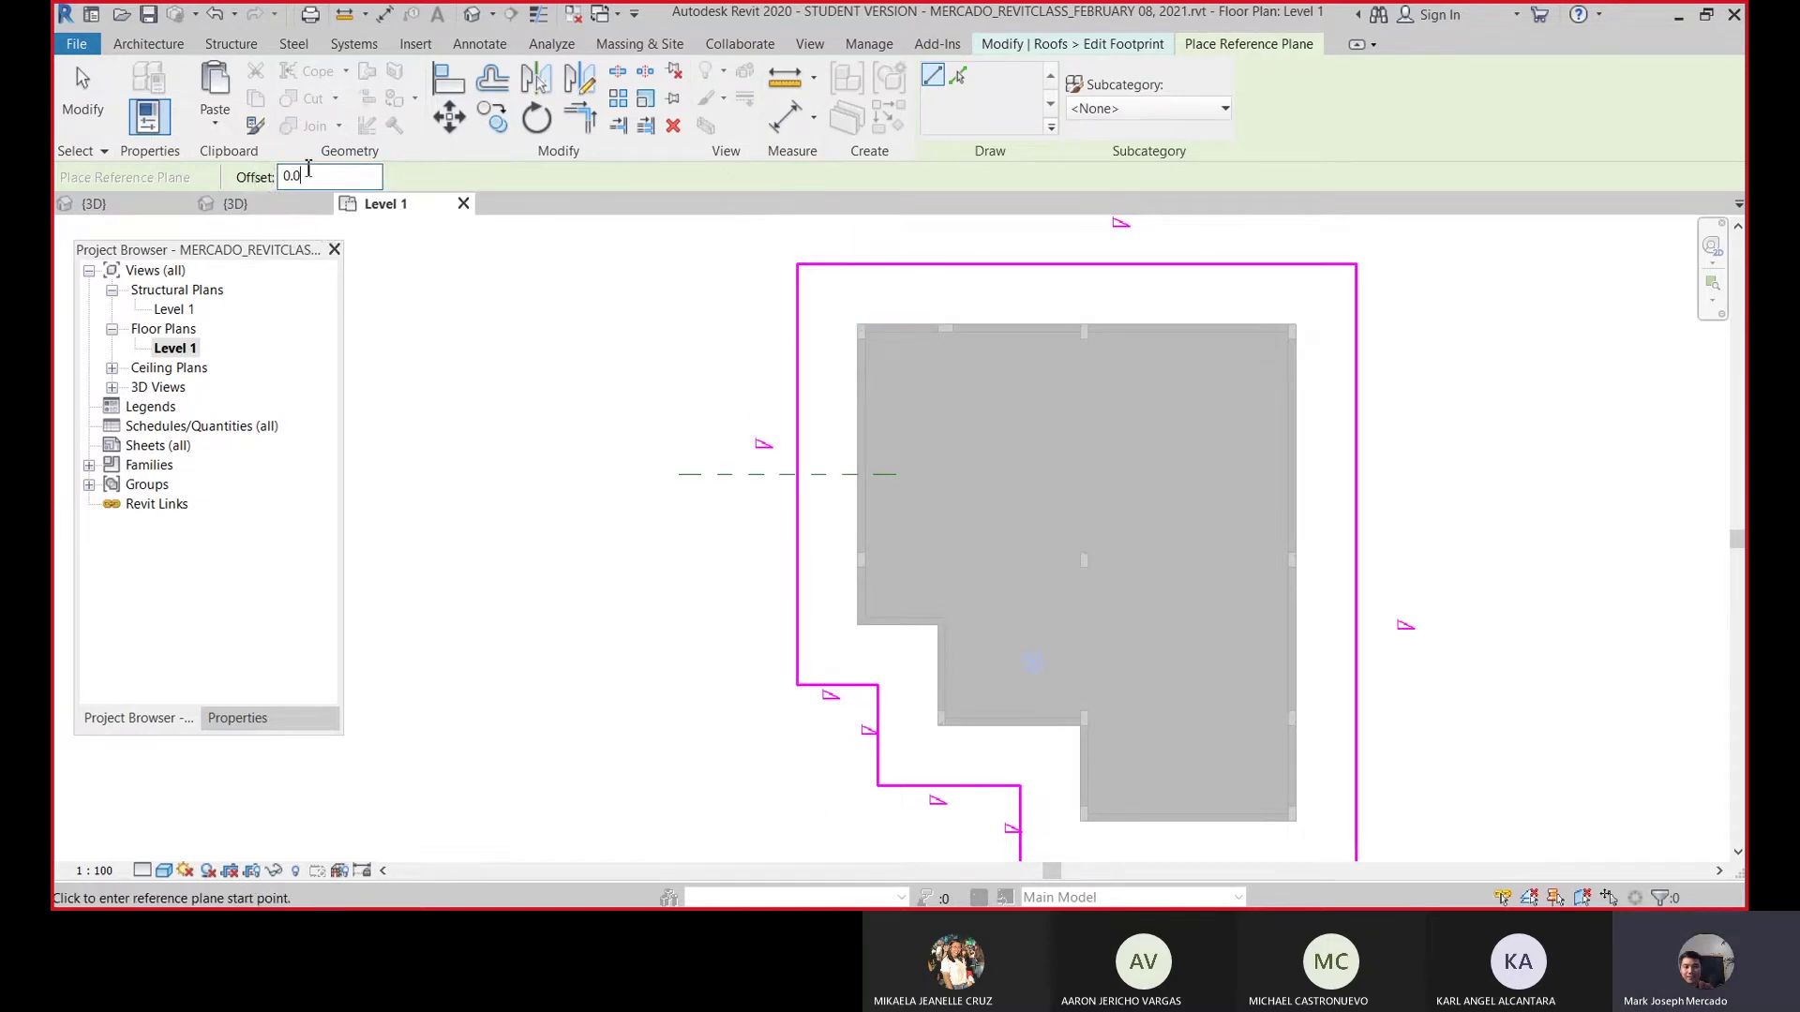
{"action": "left_click_drag", "start_coordinate": [301, 175], "coordinate": [283, 166]}
{"action": "type", "text": "700"}
{"action": "left_click", "coordinate": [311, 176]}
{"action": "left_click", "coordinate": [312, 175]}
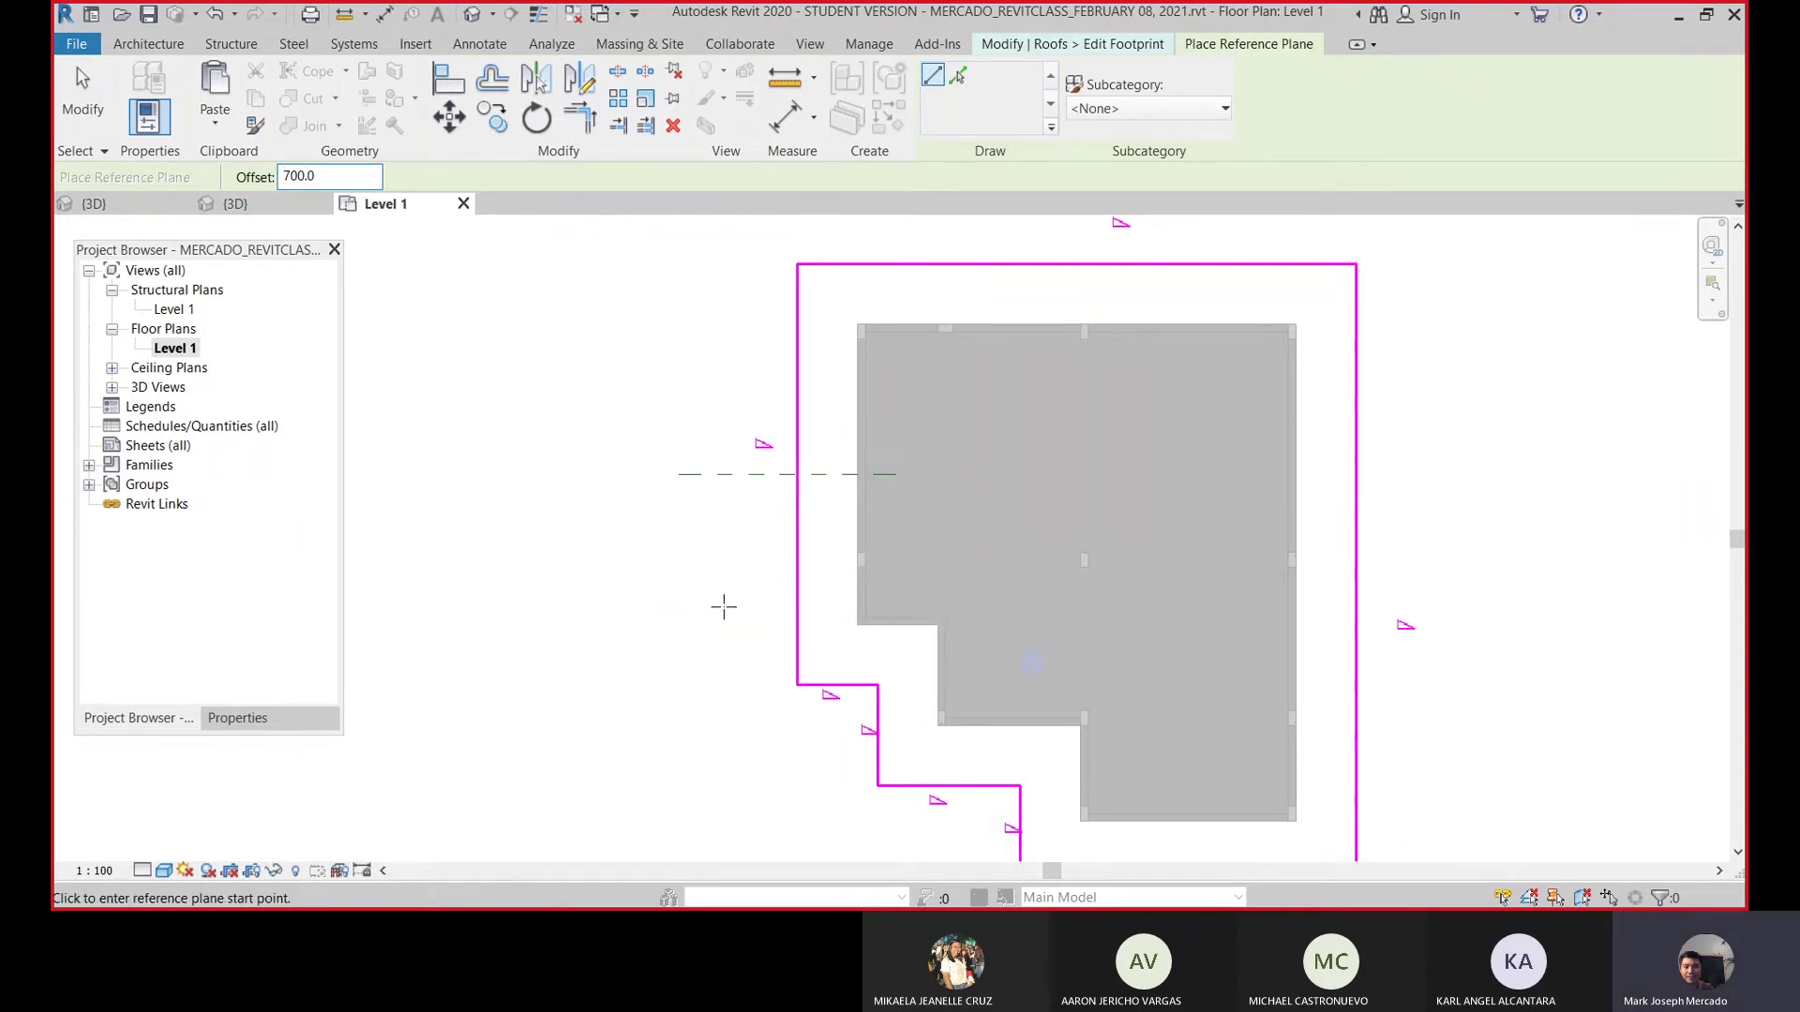
- Place two more horizontal reference planes 700 apart across the left footprint edge
{"action": "left_click", "coordinate": [679, 475]}
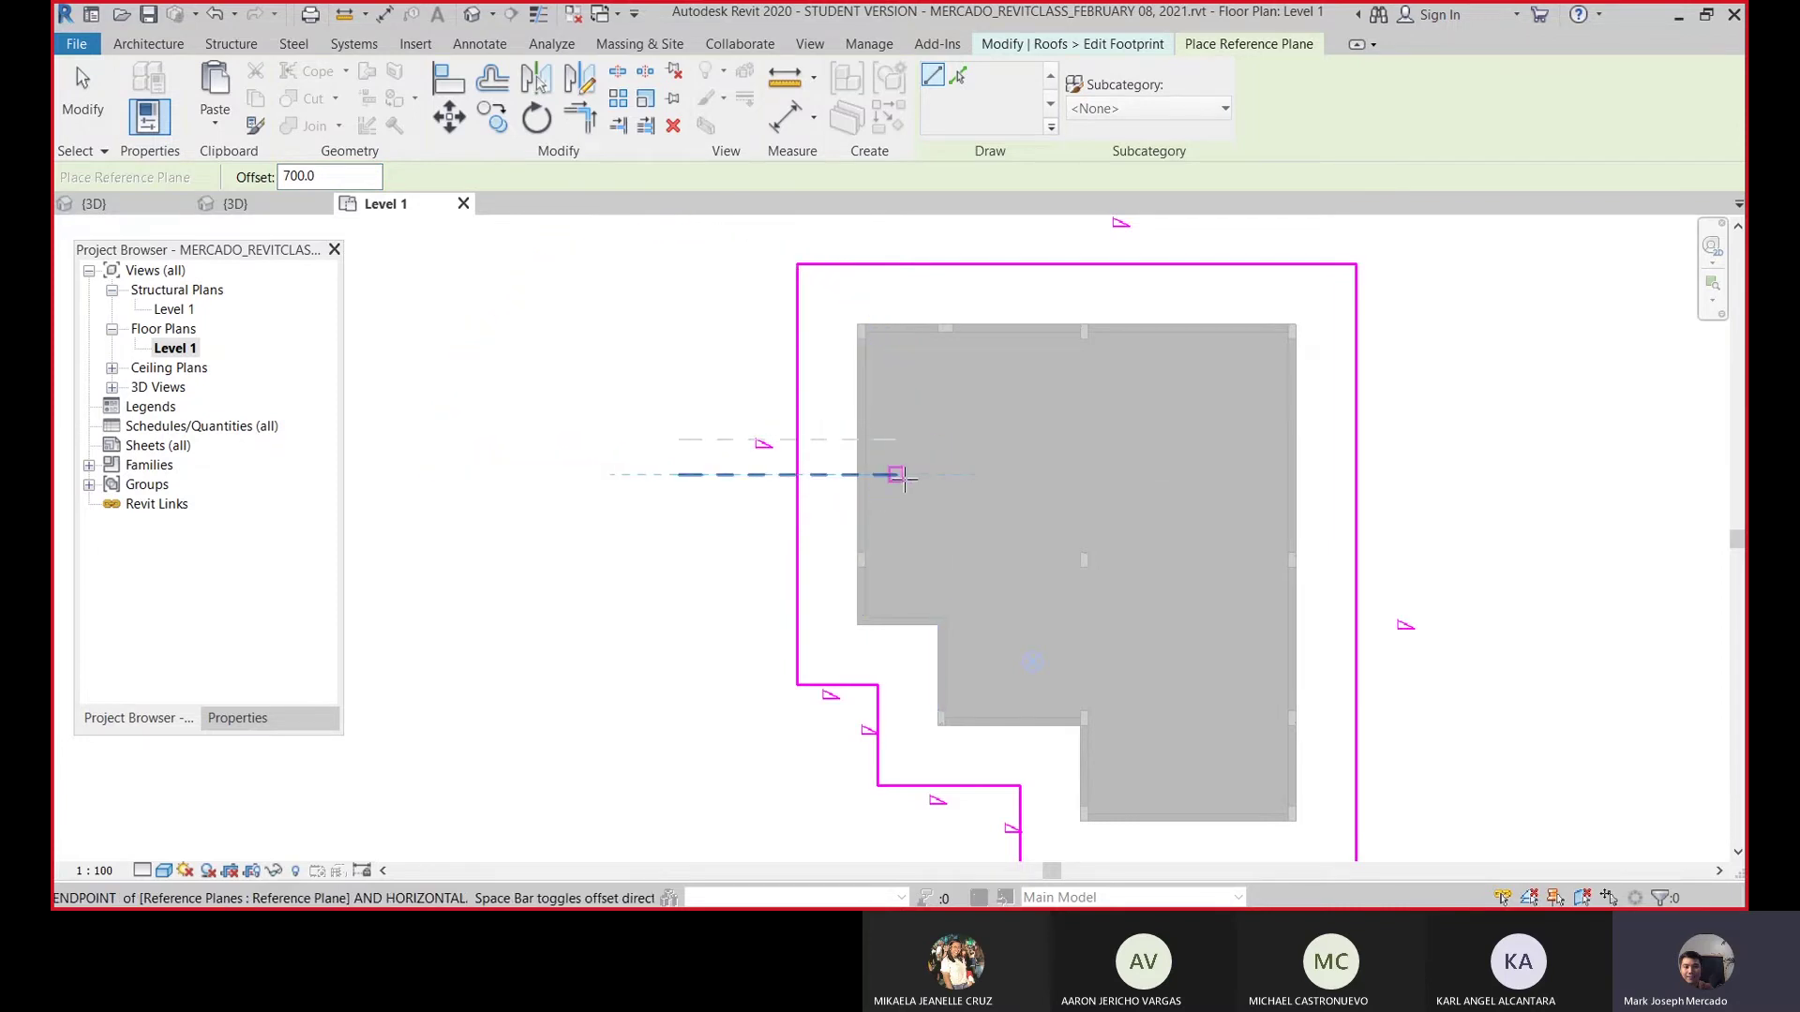
{"action": "left_click", "coordinate": [897, 475]}
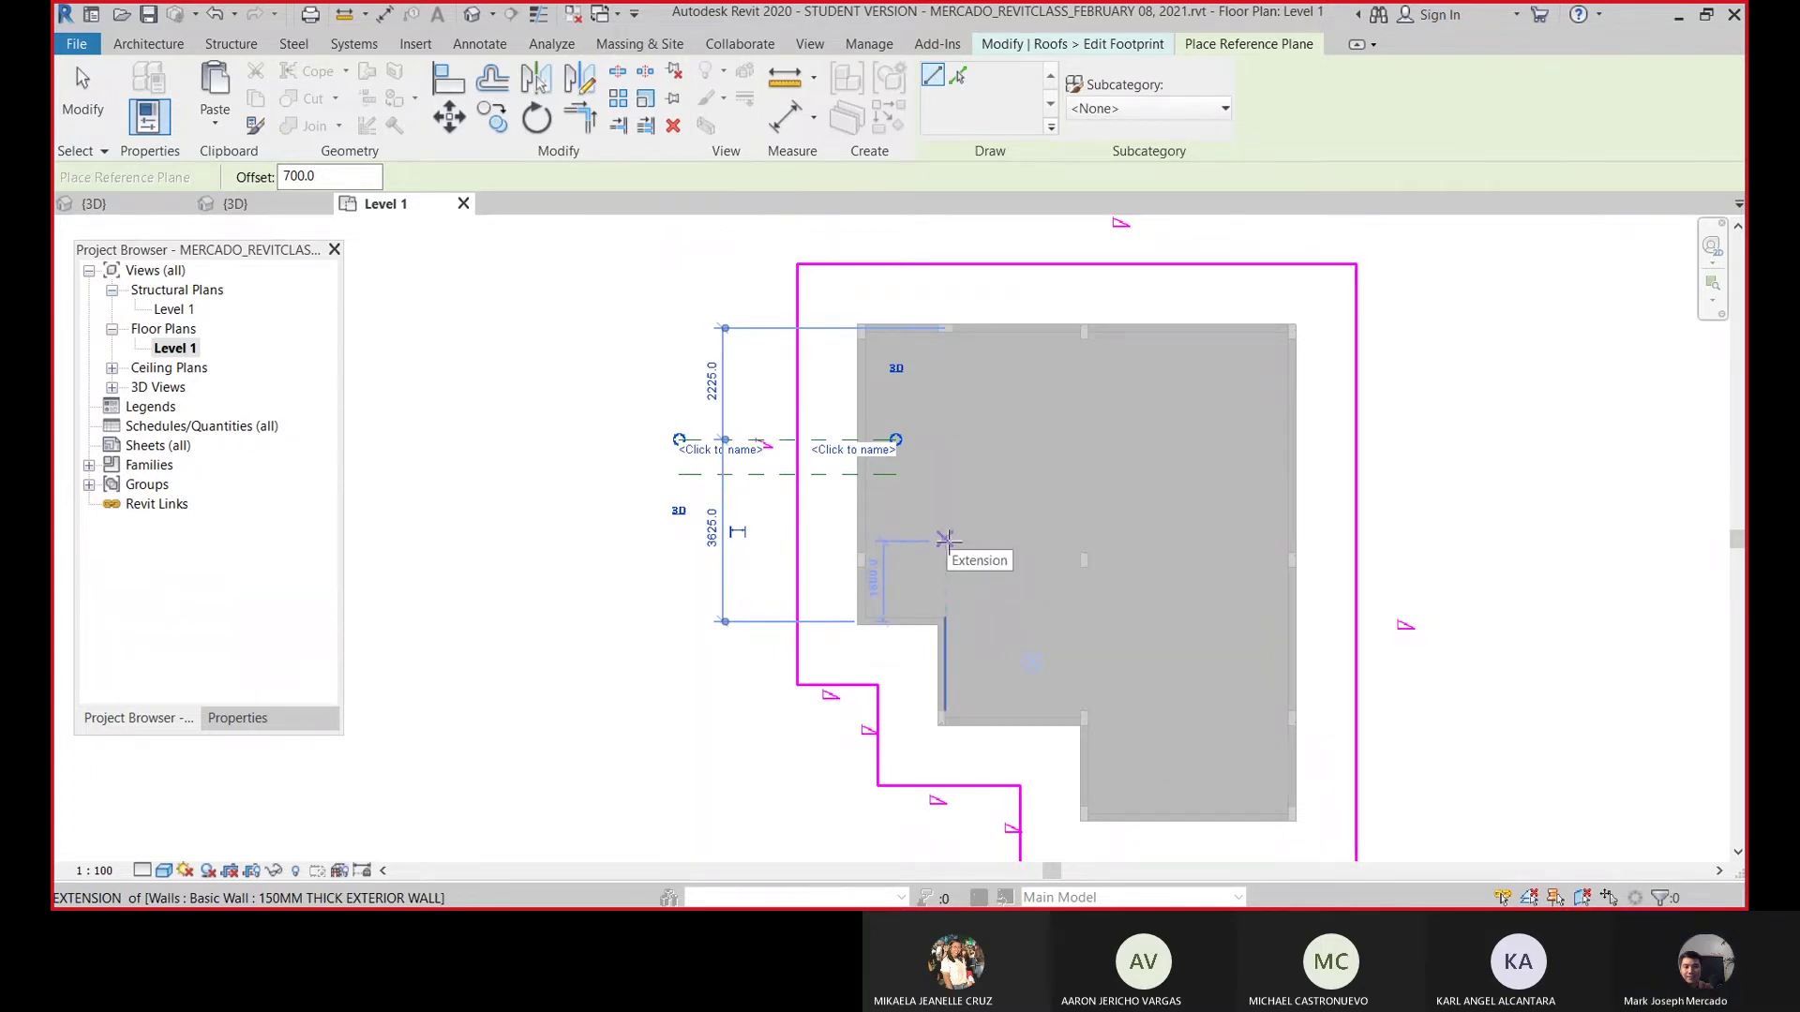
{"action": "scroll", "coordinate": [656, 421], "scroll_direction": "up", "scroll_amount": 3}
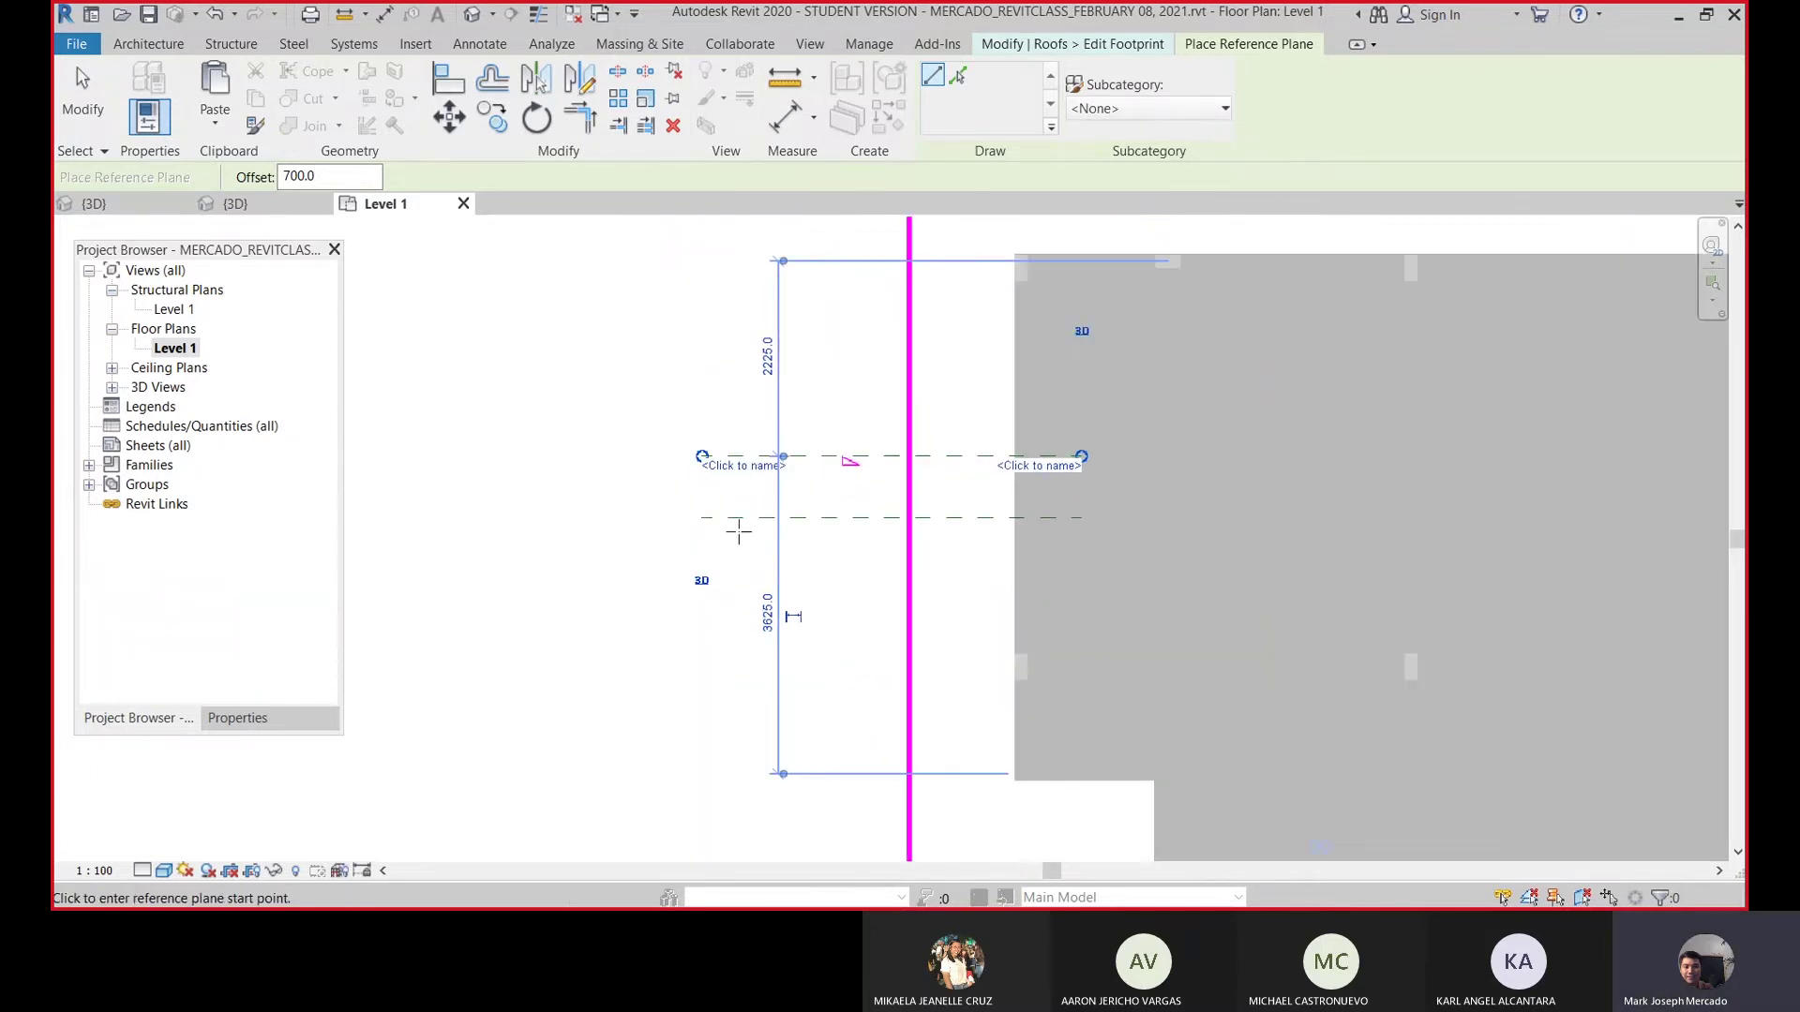
{"action": "left_click", "coordinate": [703, 518]}
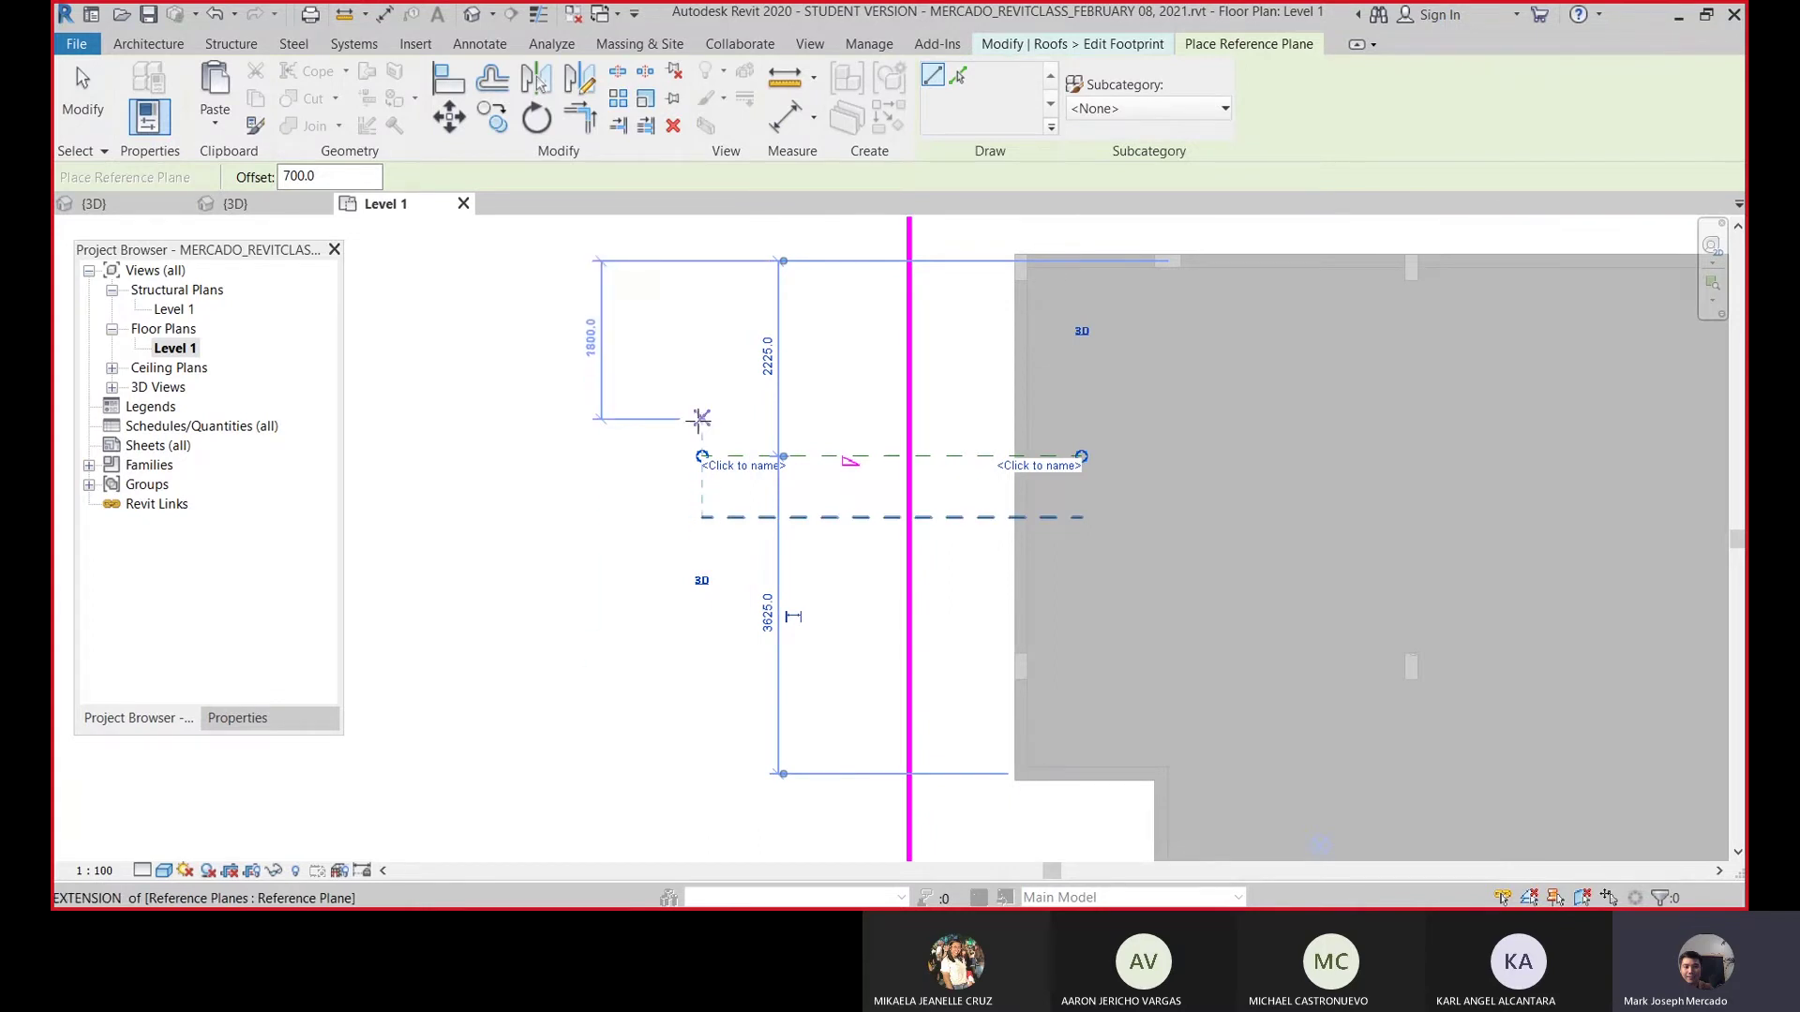
{"action": "key", "text": "Escape"}
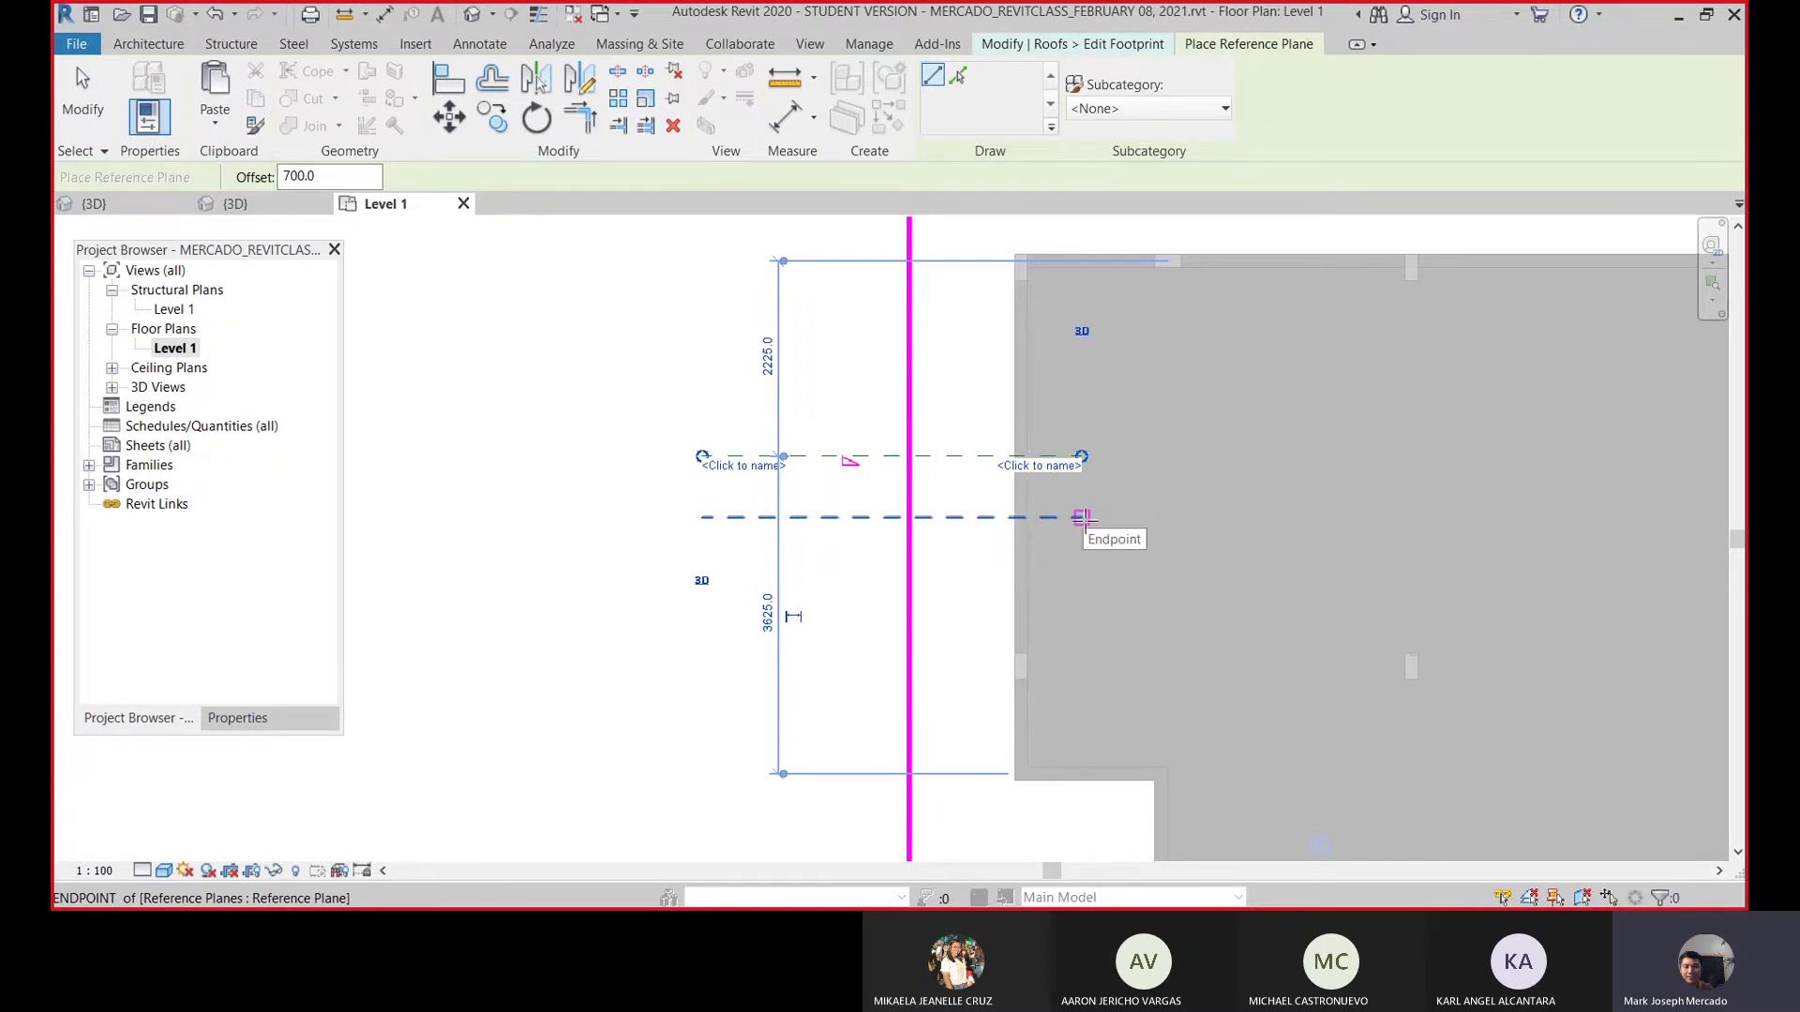
{"action": "left_click", "coordinate": [1081, 517]}
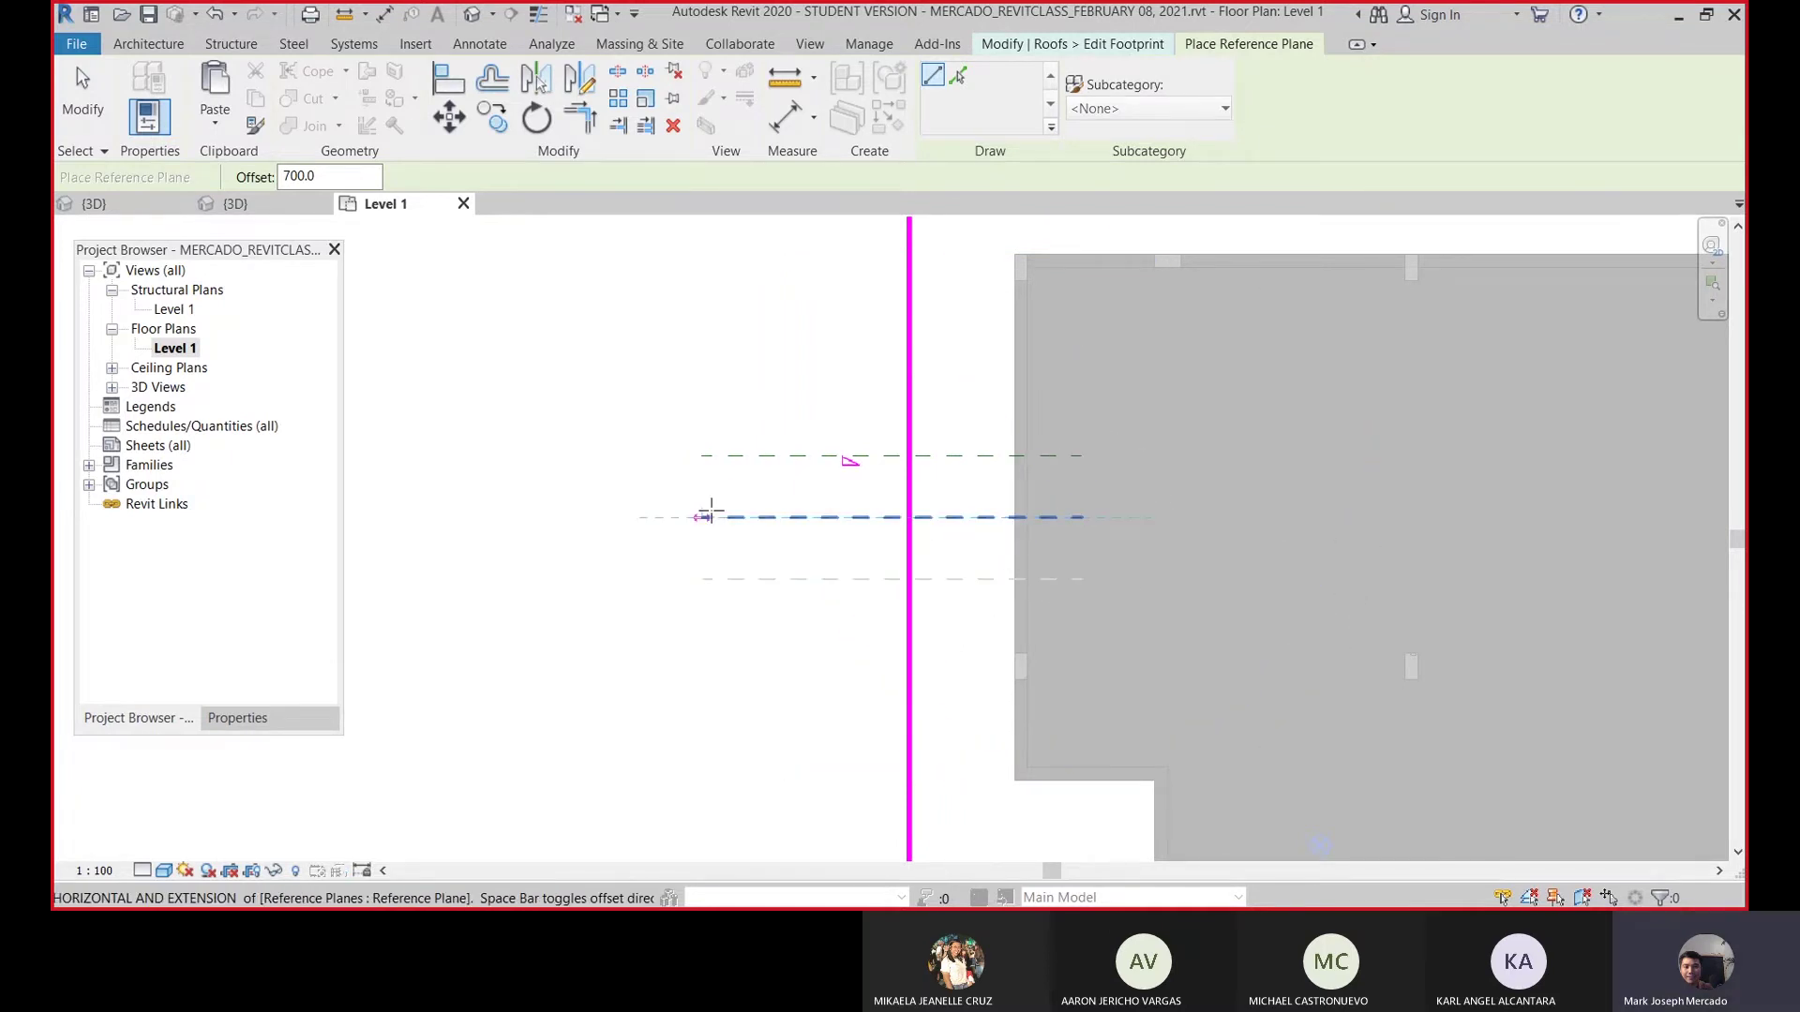
{"action": "left_click", "coordinate": [704, 516]}
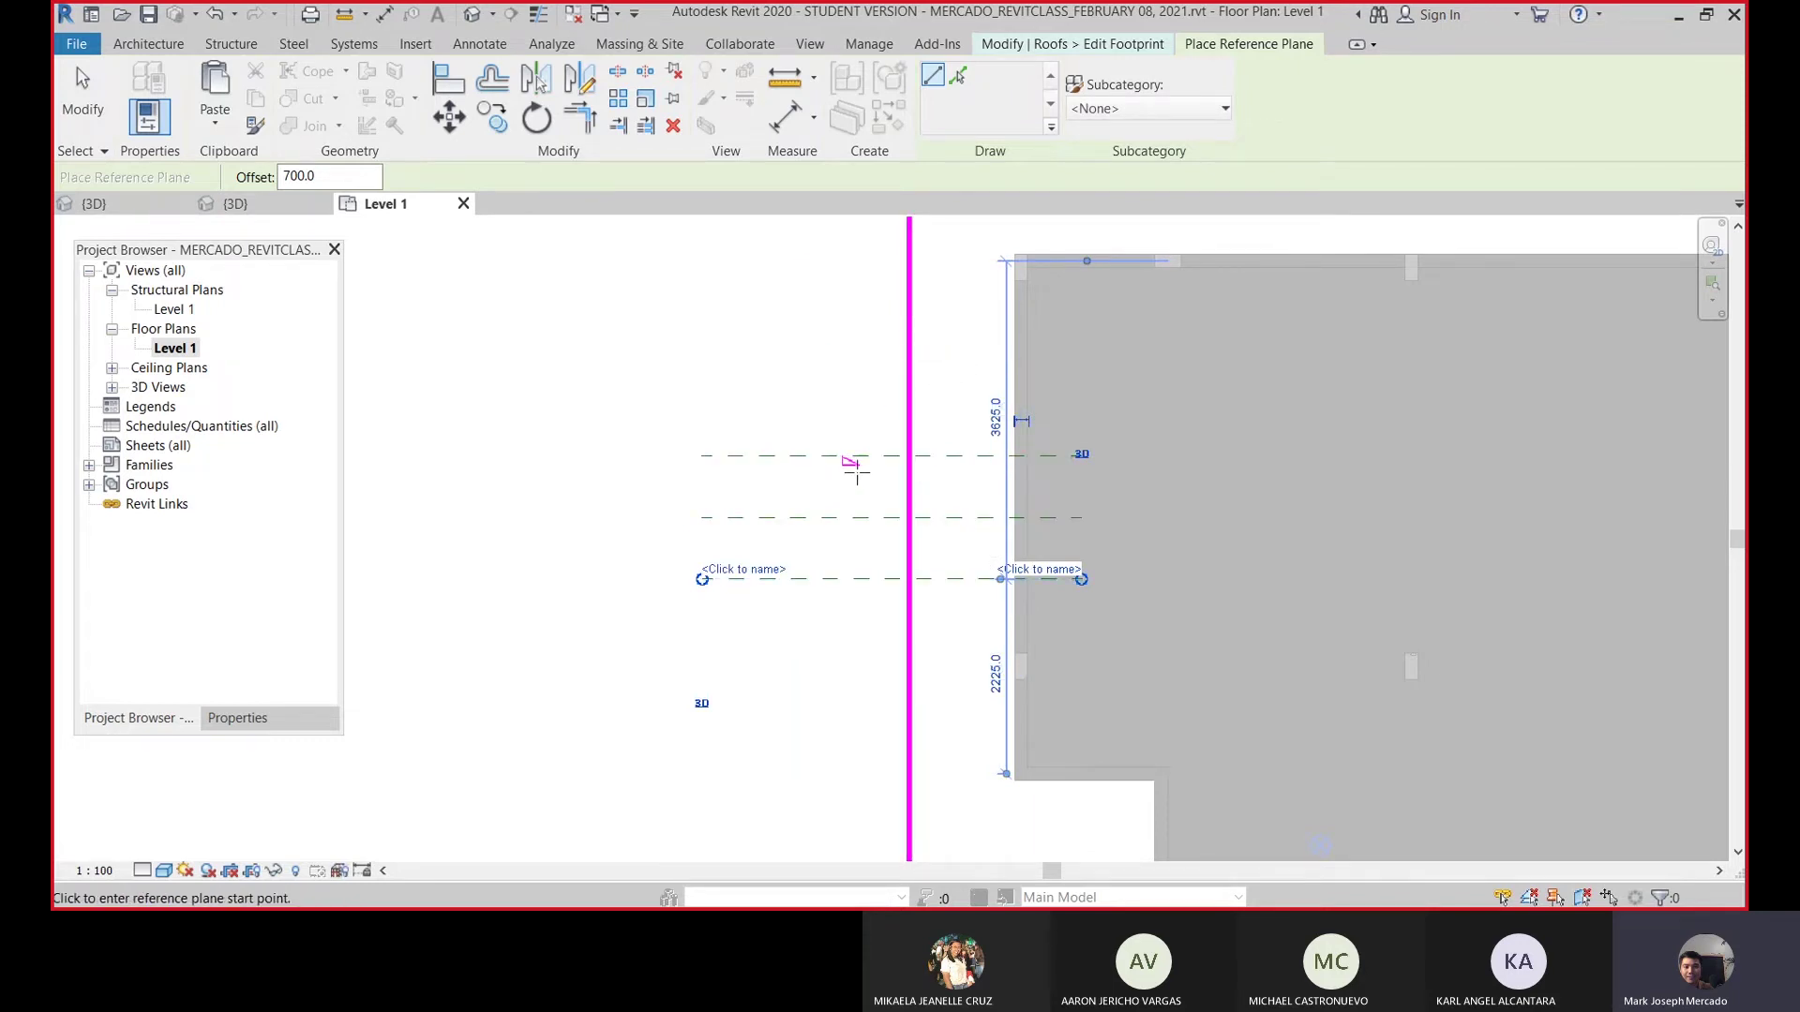
{"action": "scroll", "coordinate": [844, 438], "scroll_direction": "down", "scroll_amount": 3}
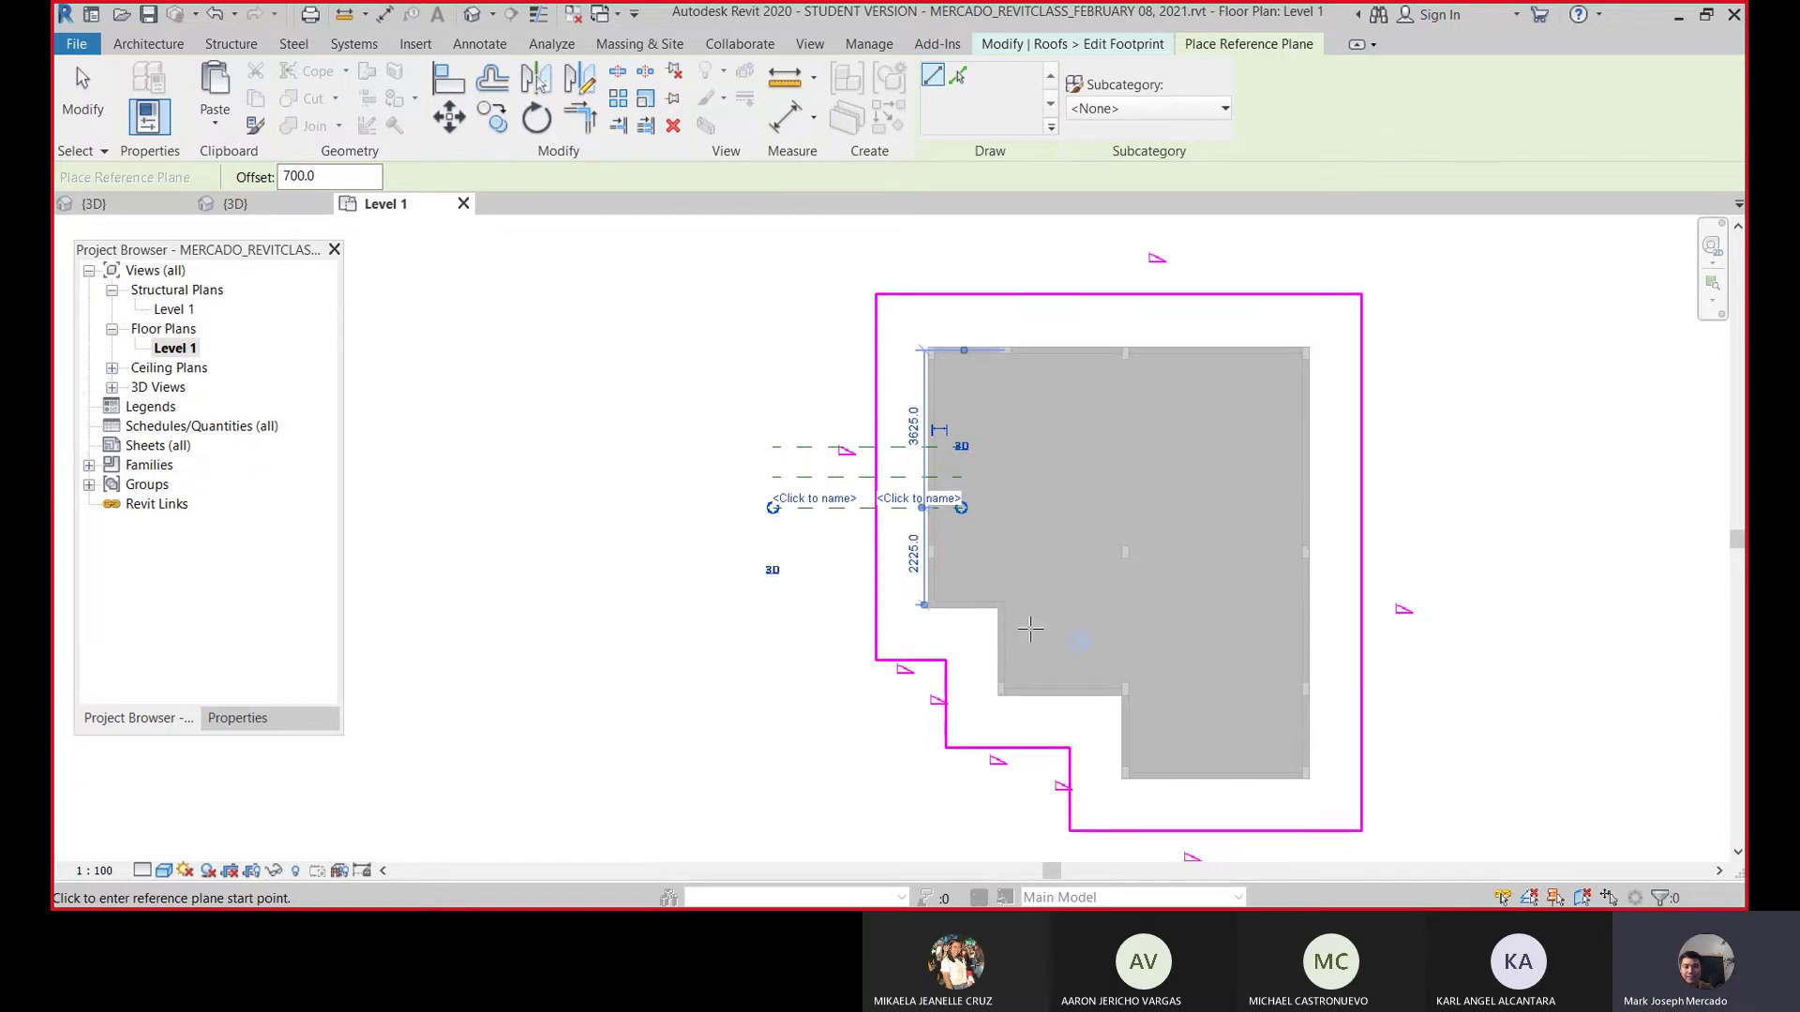
{"action": "scroll", "coordinate": [923, 509], "scroll_direction": "up", "scroll_amount": 2}
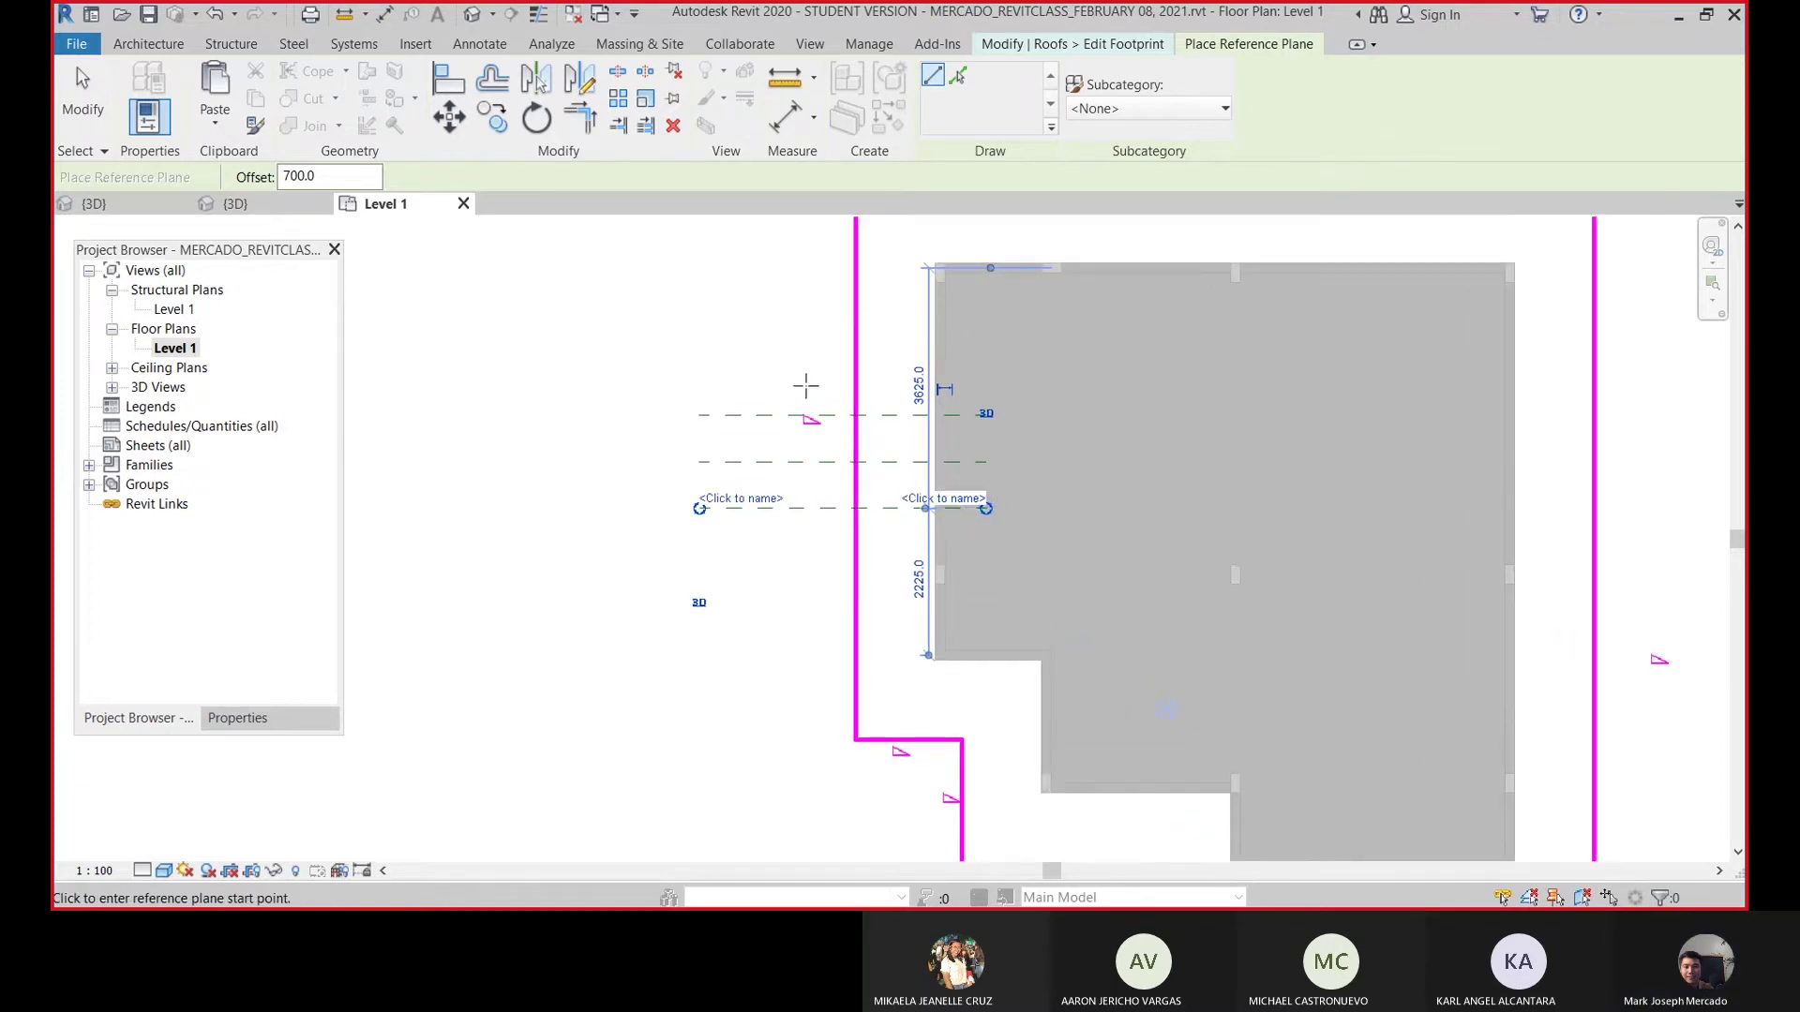
{"action": "key", "text": "Escape"}
- Zoom in on the left footprint edge and turn on Thin Lines with TL
{"action": "scroll", "coordinate": [900, 594], "scroll_direction": "down", "scroll_amount": 1}
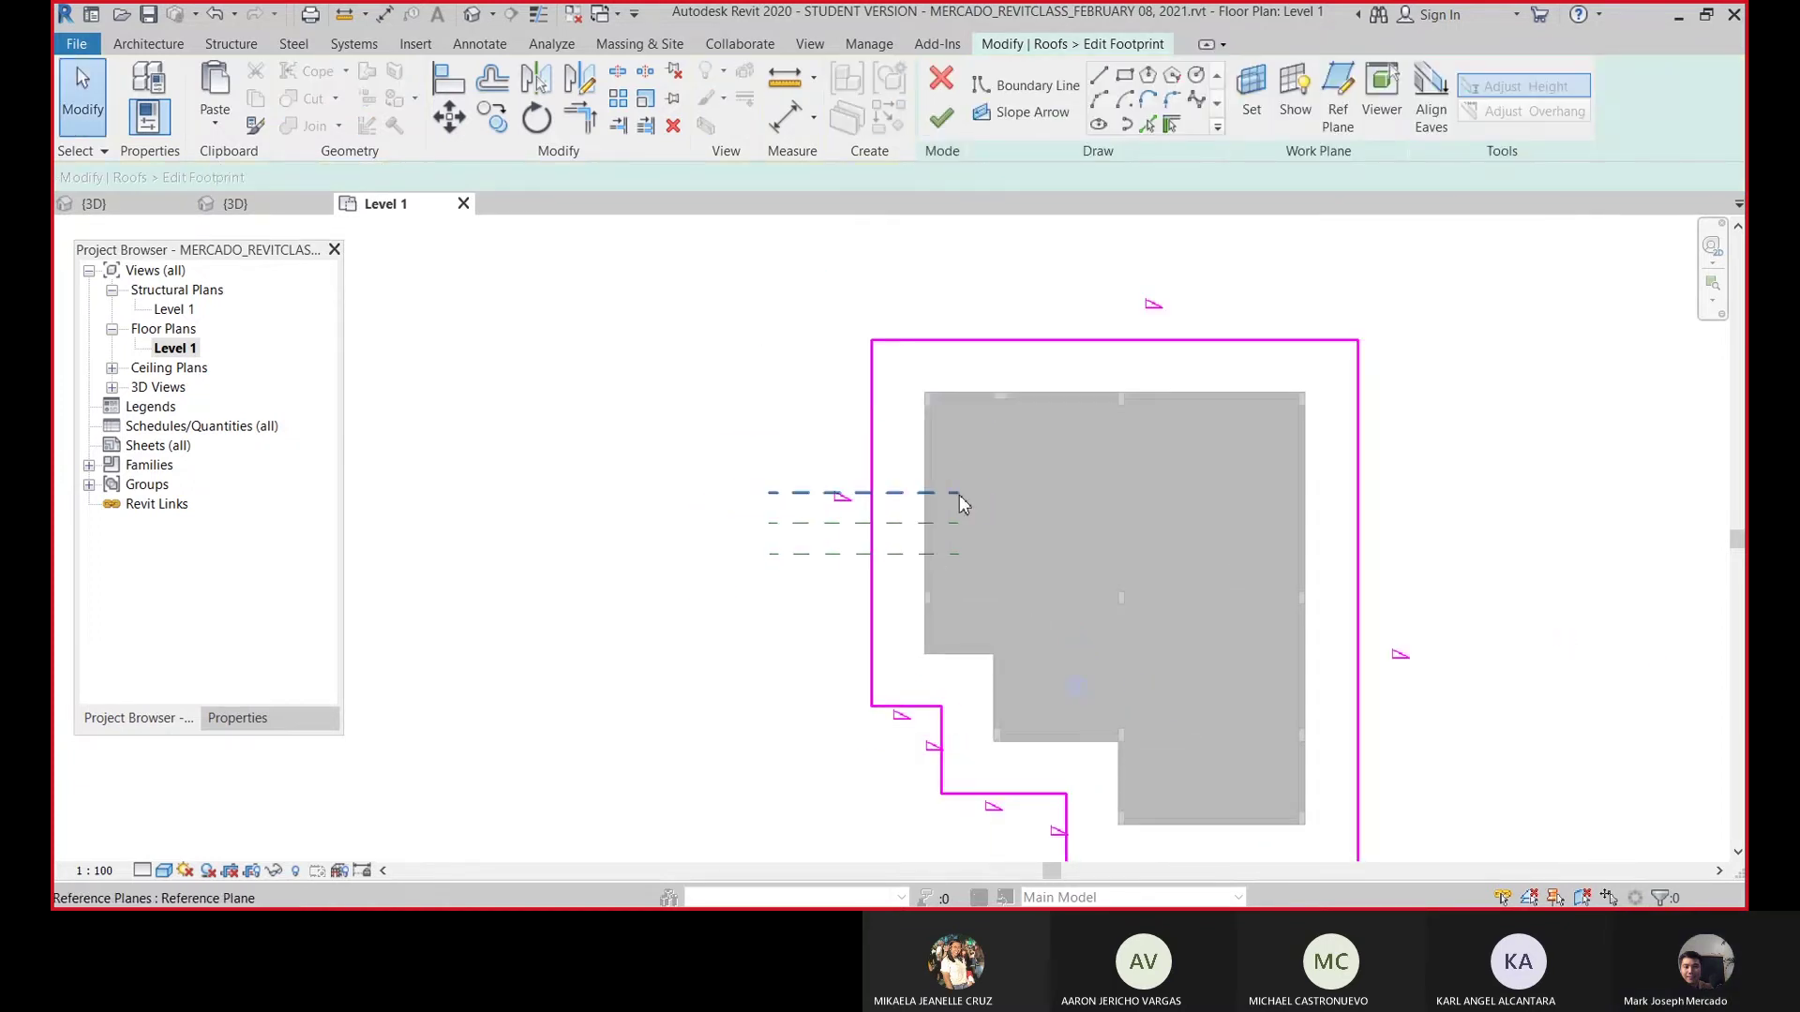
{"action": "scroll", "coordinate": [864, 525], "scroll_direction": "up", "scroll_amount": 2}
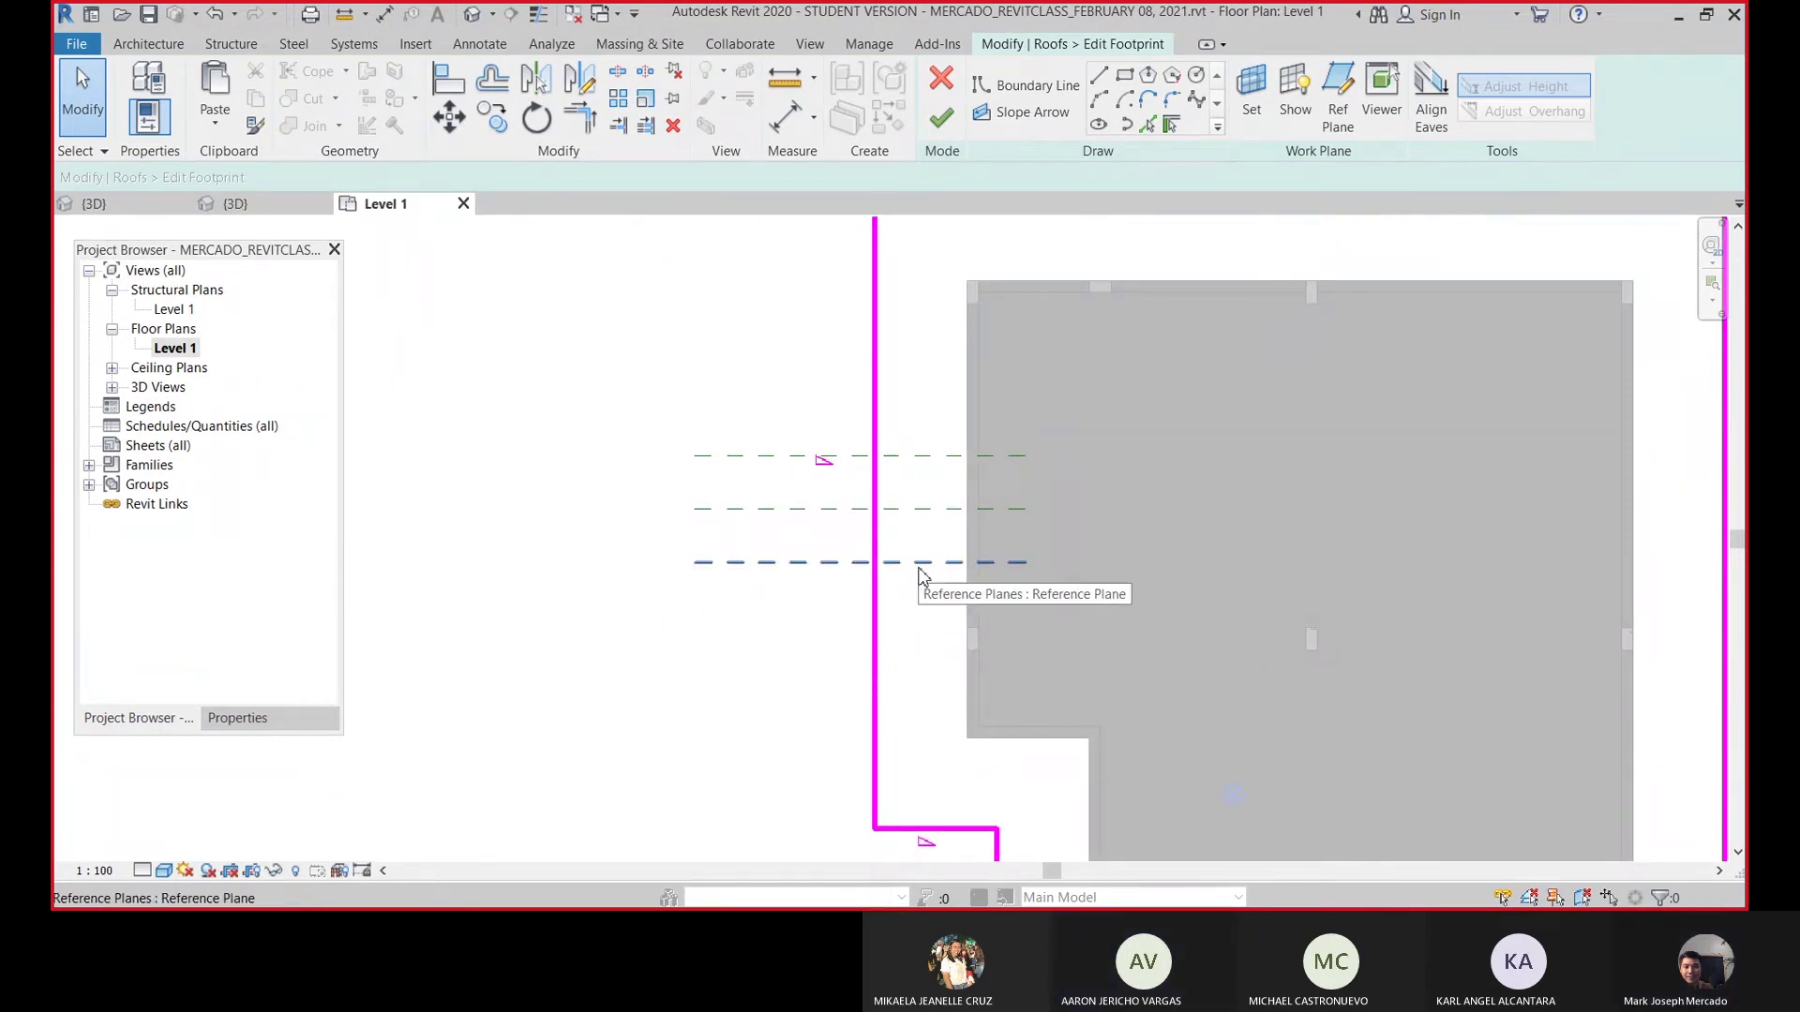
{"action": "scroll", "coordinate": [813, 444], "scroll_direction": "down", "scroll_amount": 2}
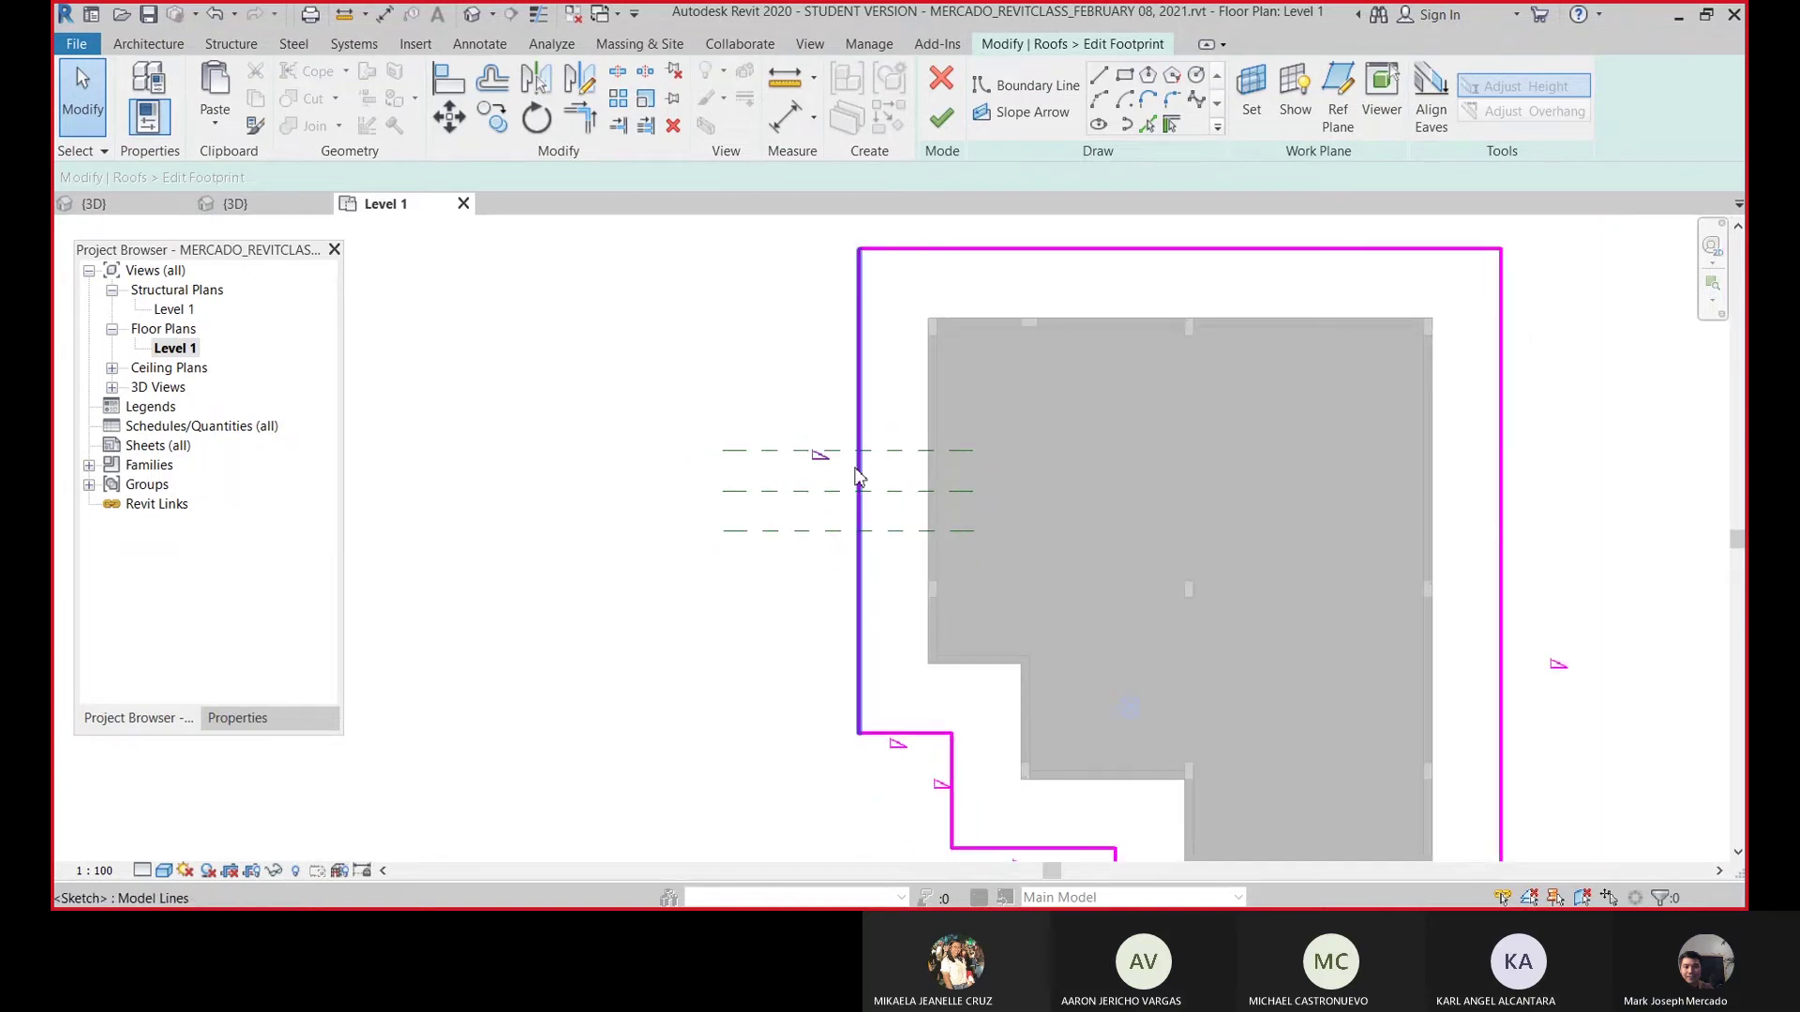
{"action": "scroll", "coordinate": [824, 454], "scroll_direction": "up", "scroll_amount": 3}
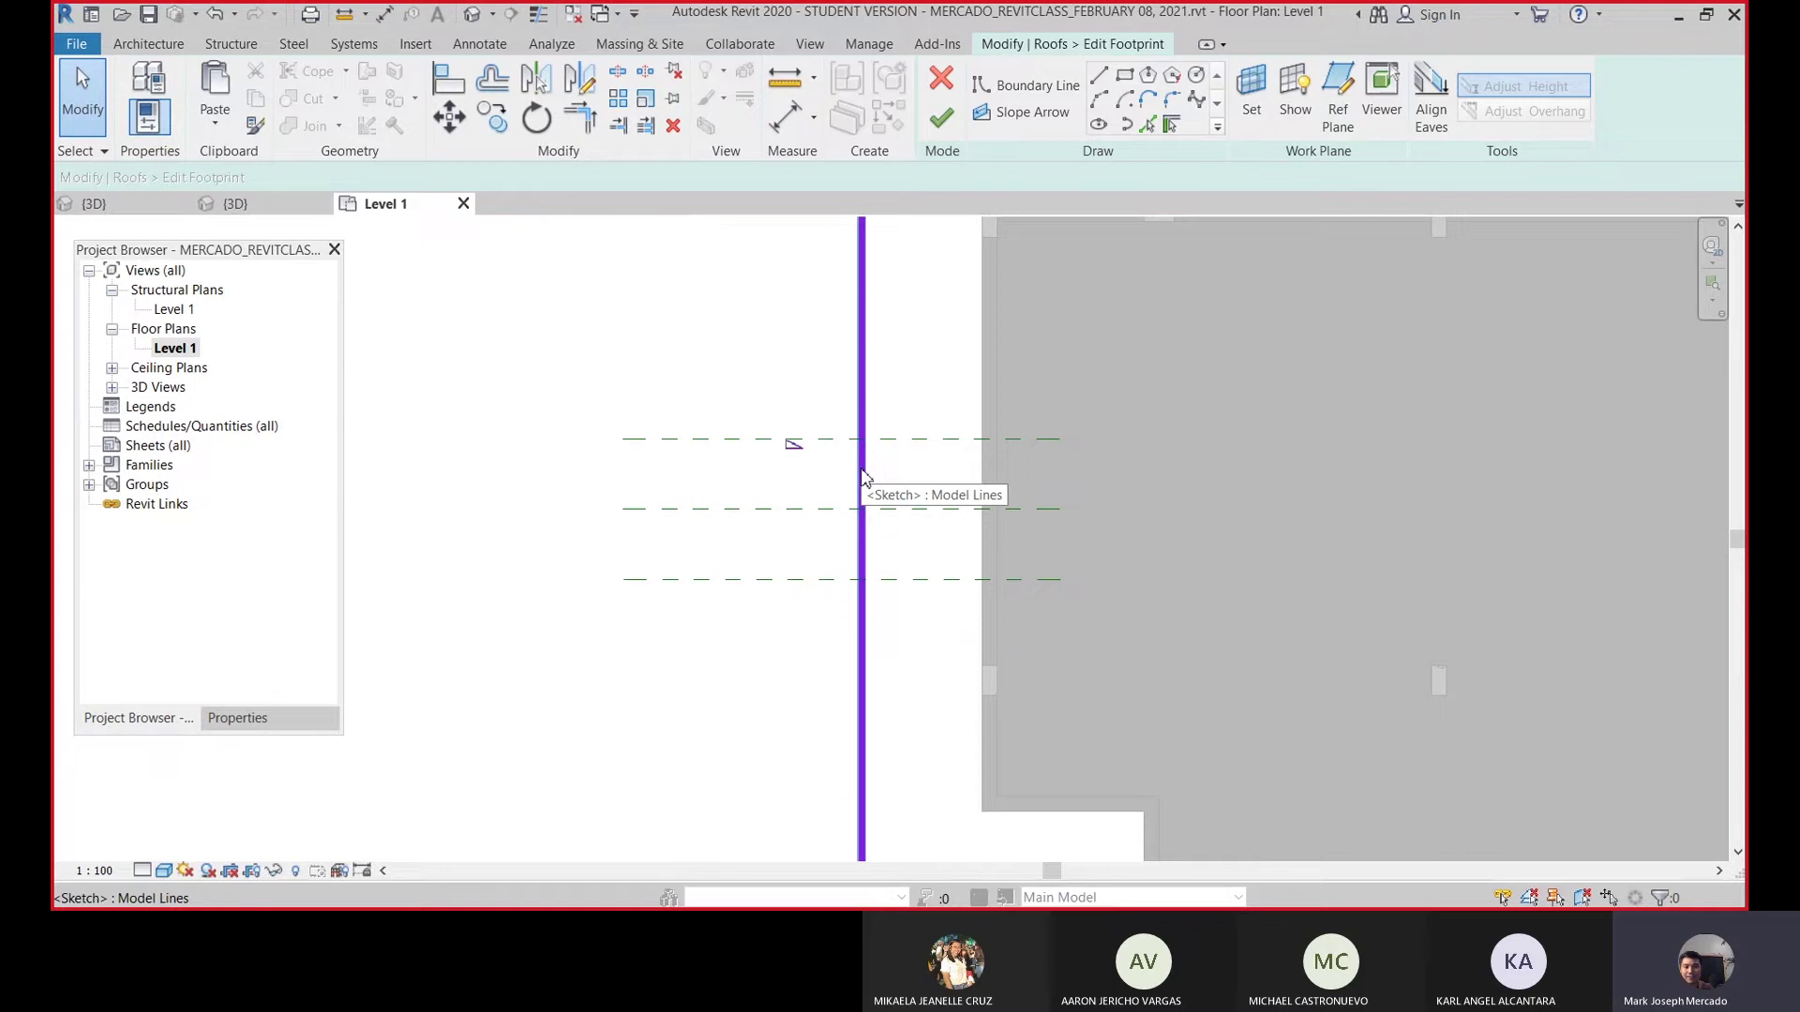
{"action": "key", "text": "t"}
{"action": "key", "text": "l"}
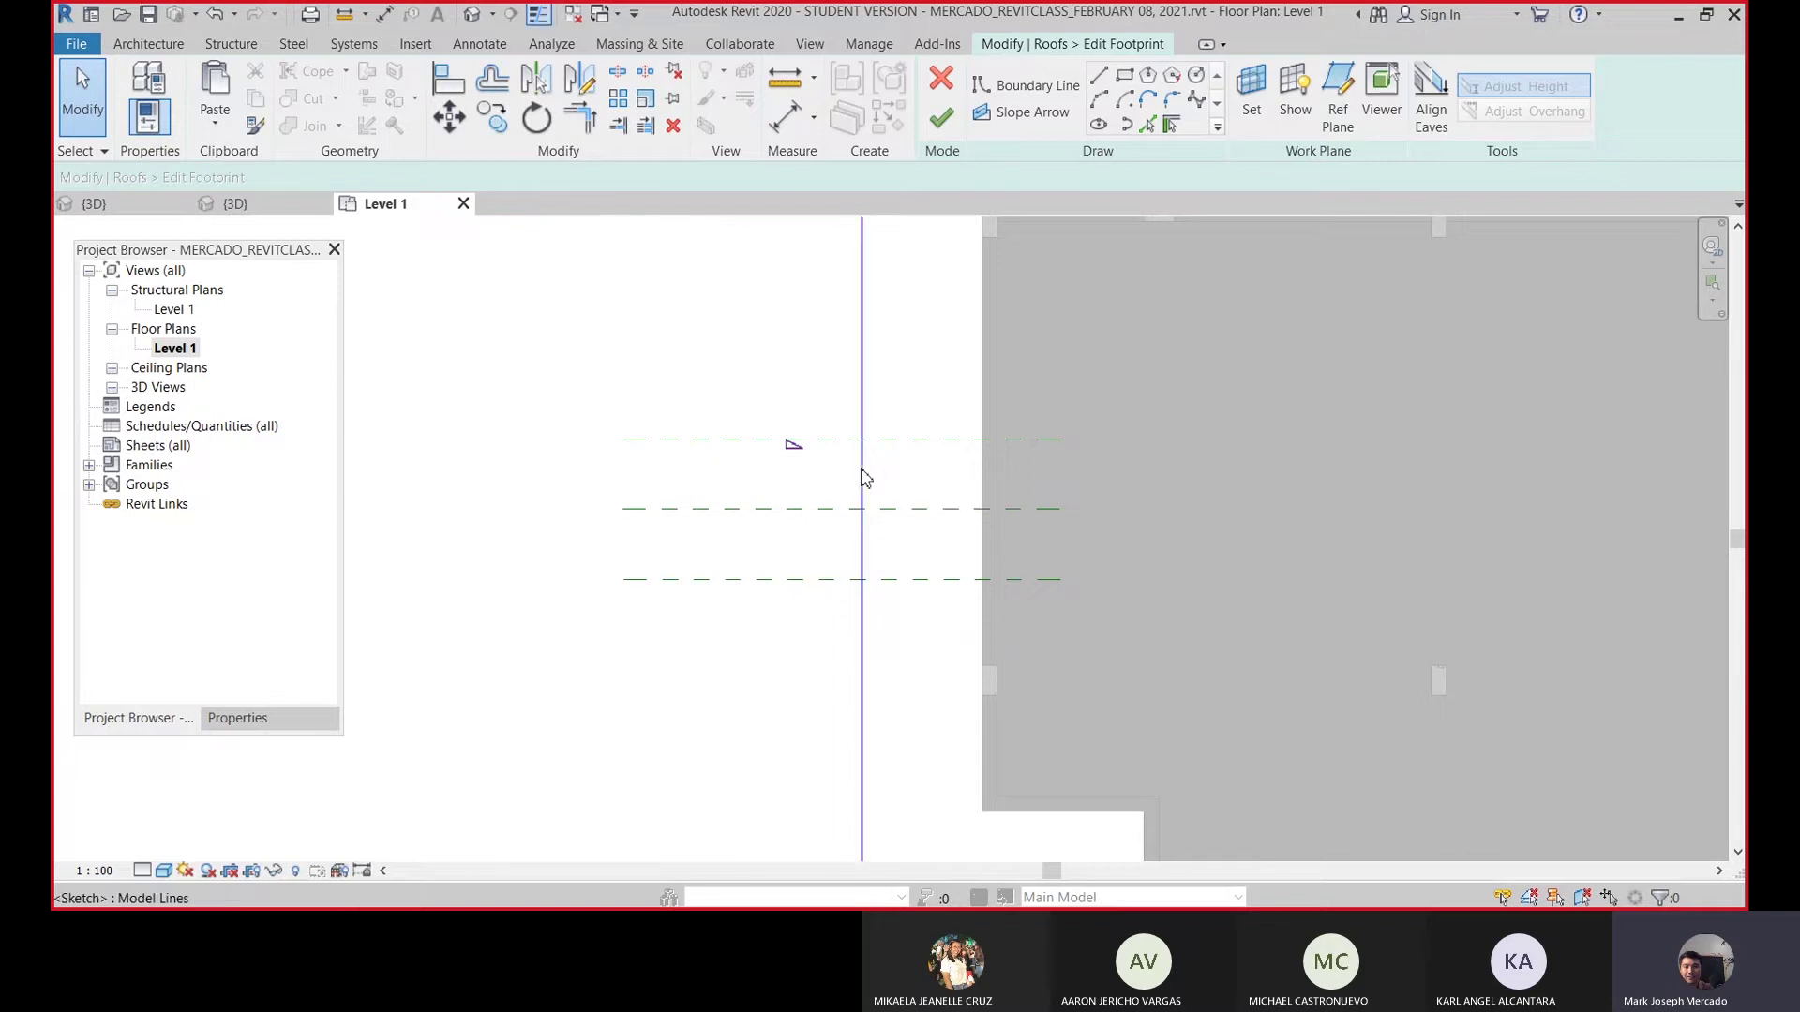
- Check where the three reference planes cross the left boundary line
{"action": "scroll", "coordinate": [903, 553], "scroll_direction": "up", "scroll_amount": 2}
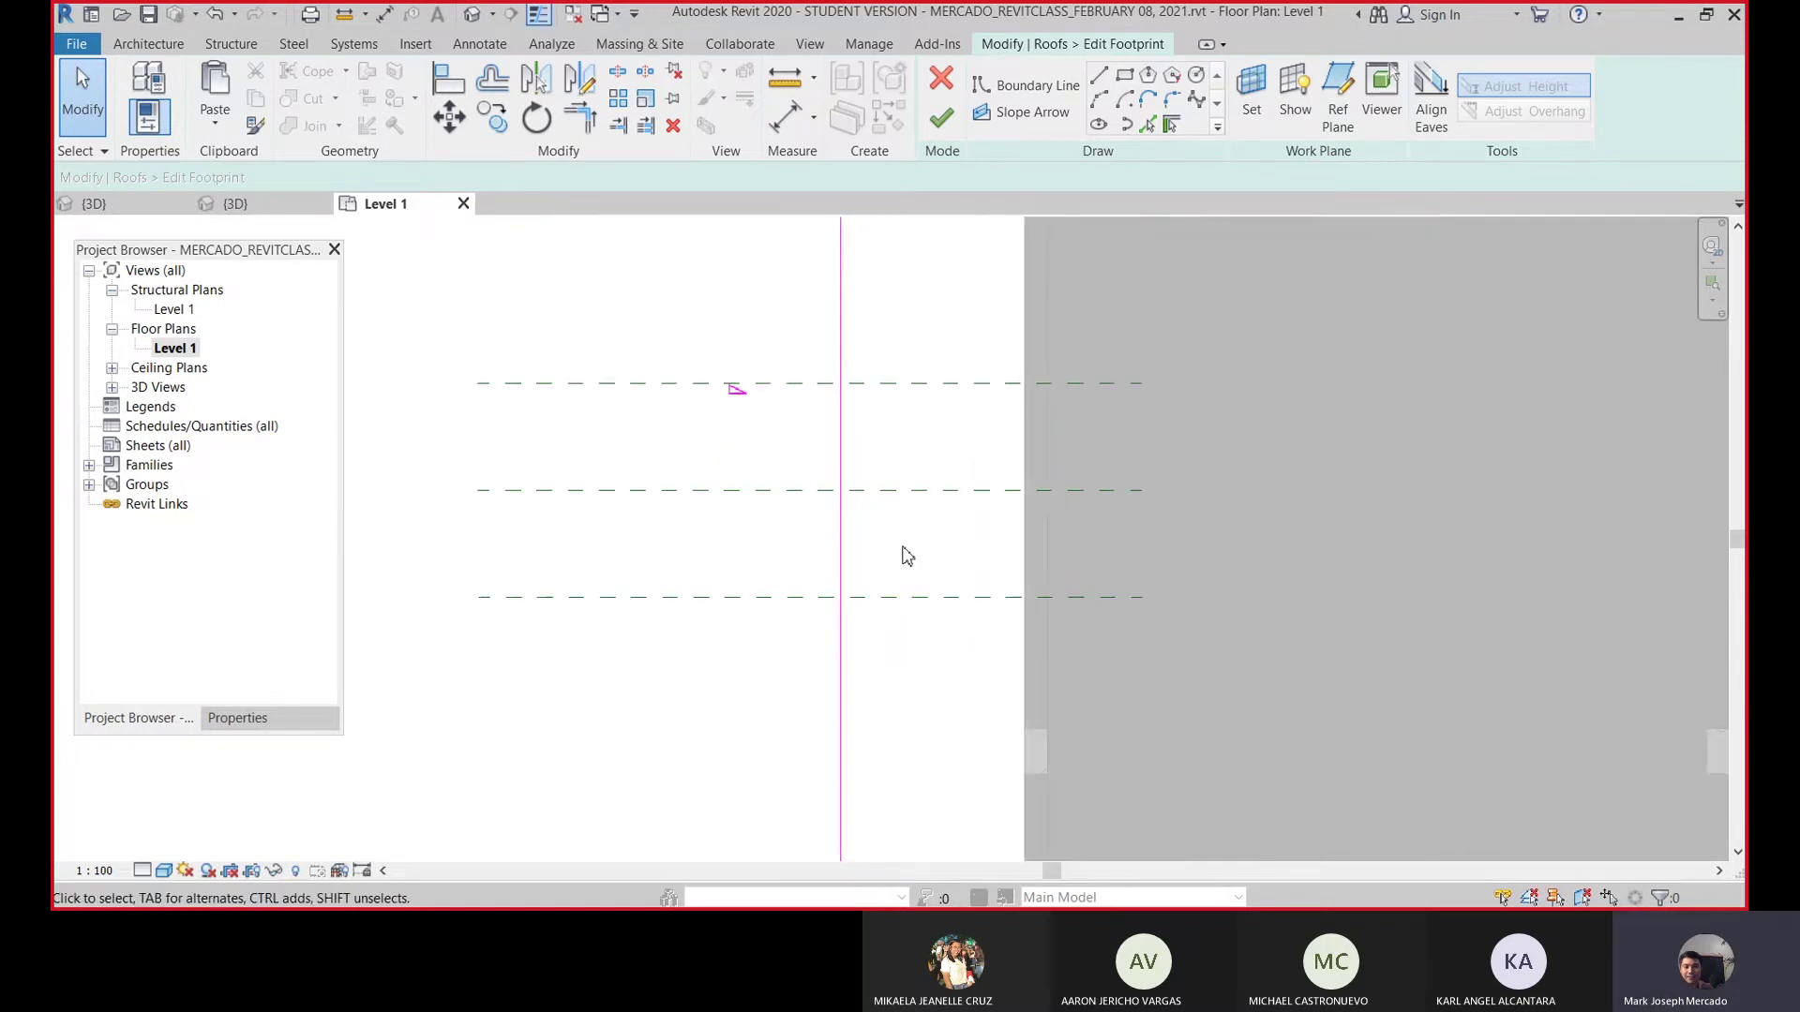
{"action": "scroll", "coordinate": [908, 556], "scroll_direction": "down", "scroll_amount": 1}
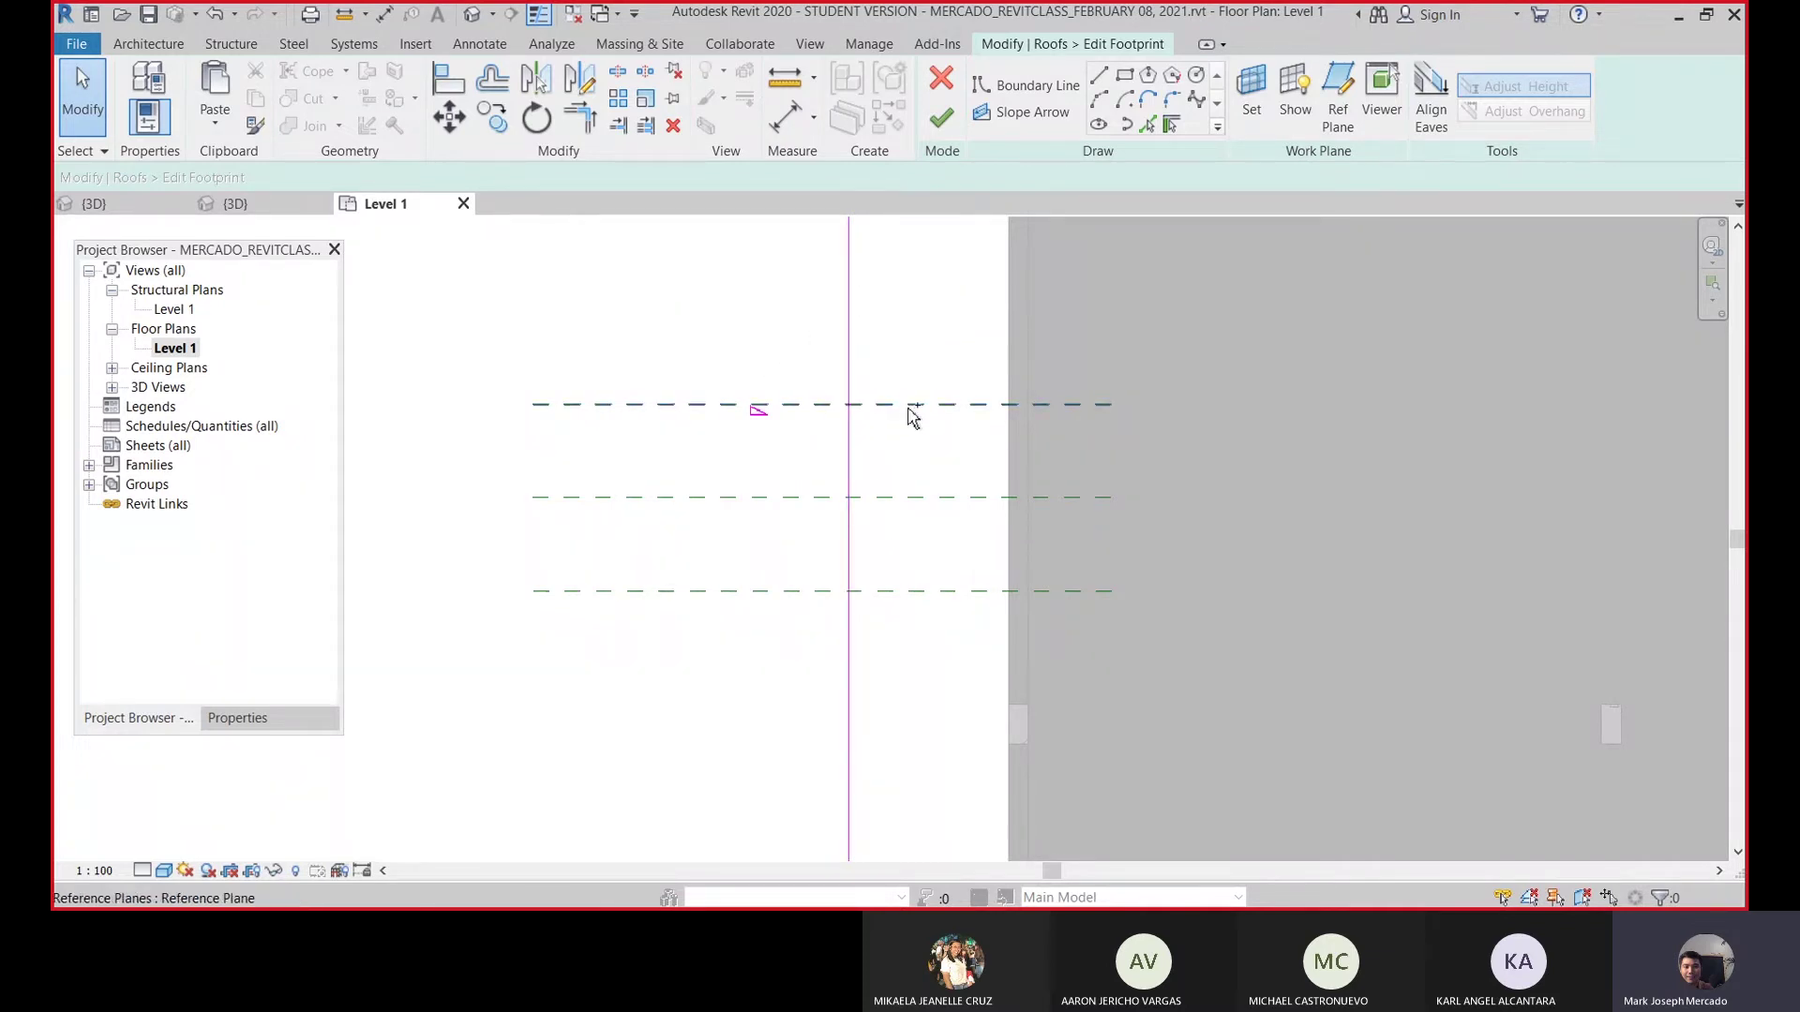
{"action": "left_click", "coordinate": [912, 418]}
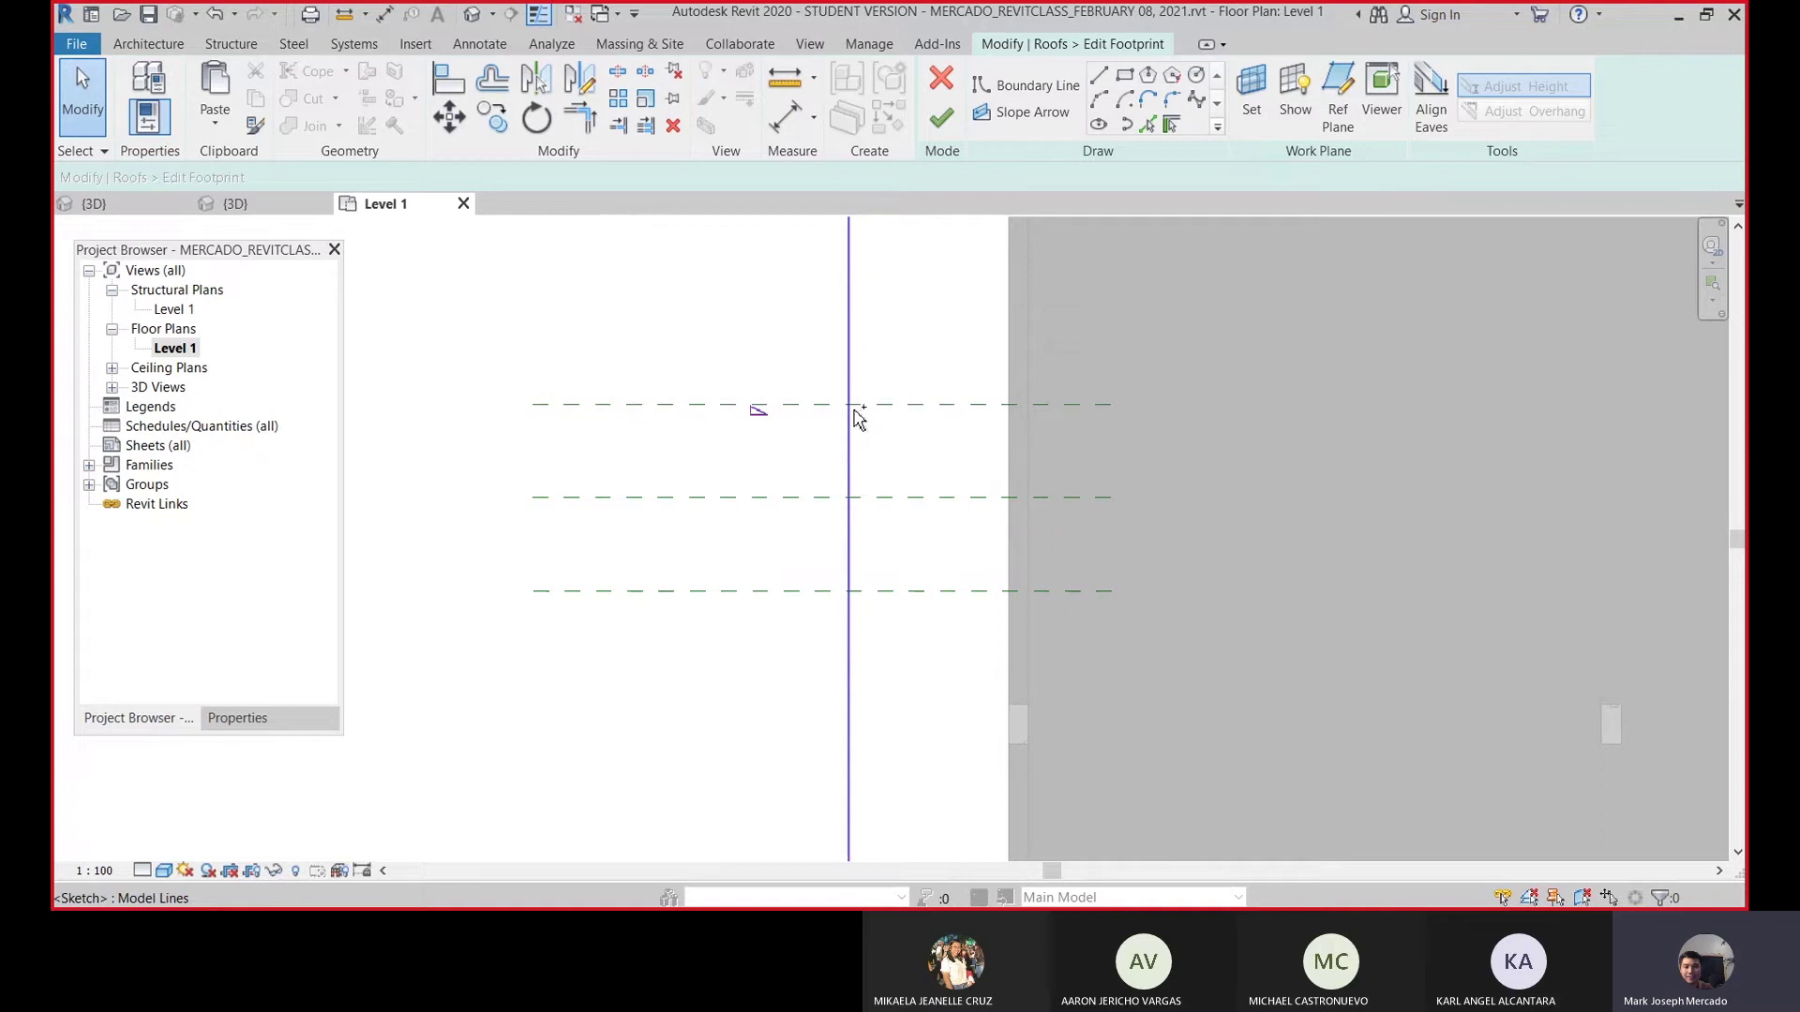
{"action": "left_click", "coordinate": [851, 497]}
{"action": "left_click", "coordinate": [852, 591]}
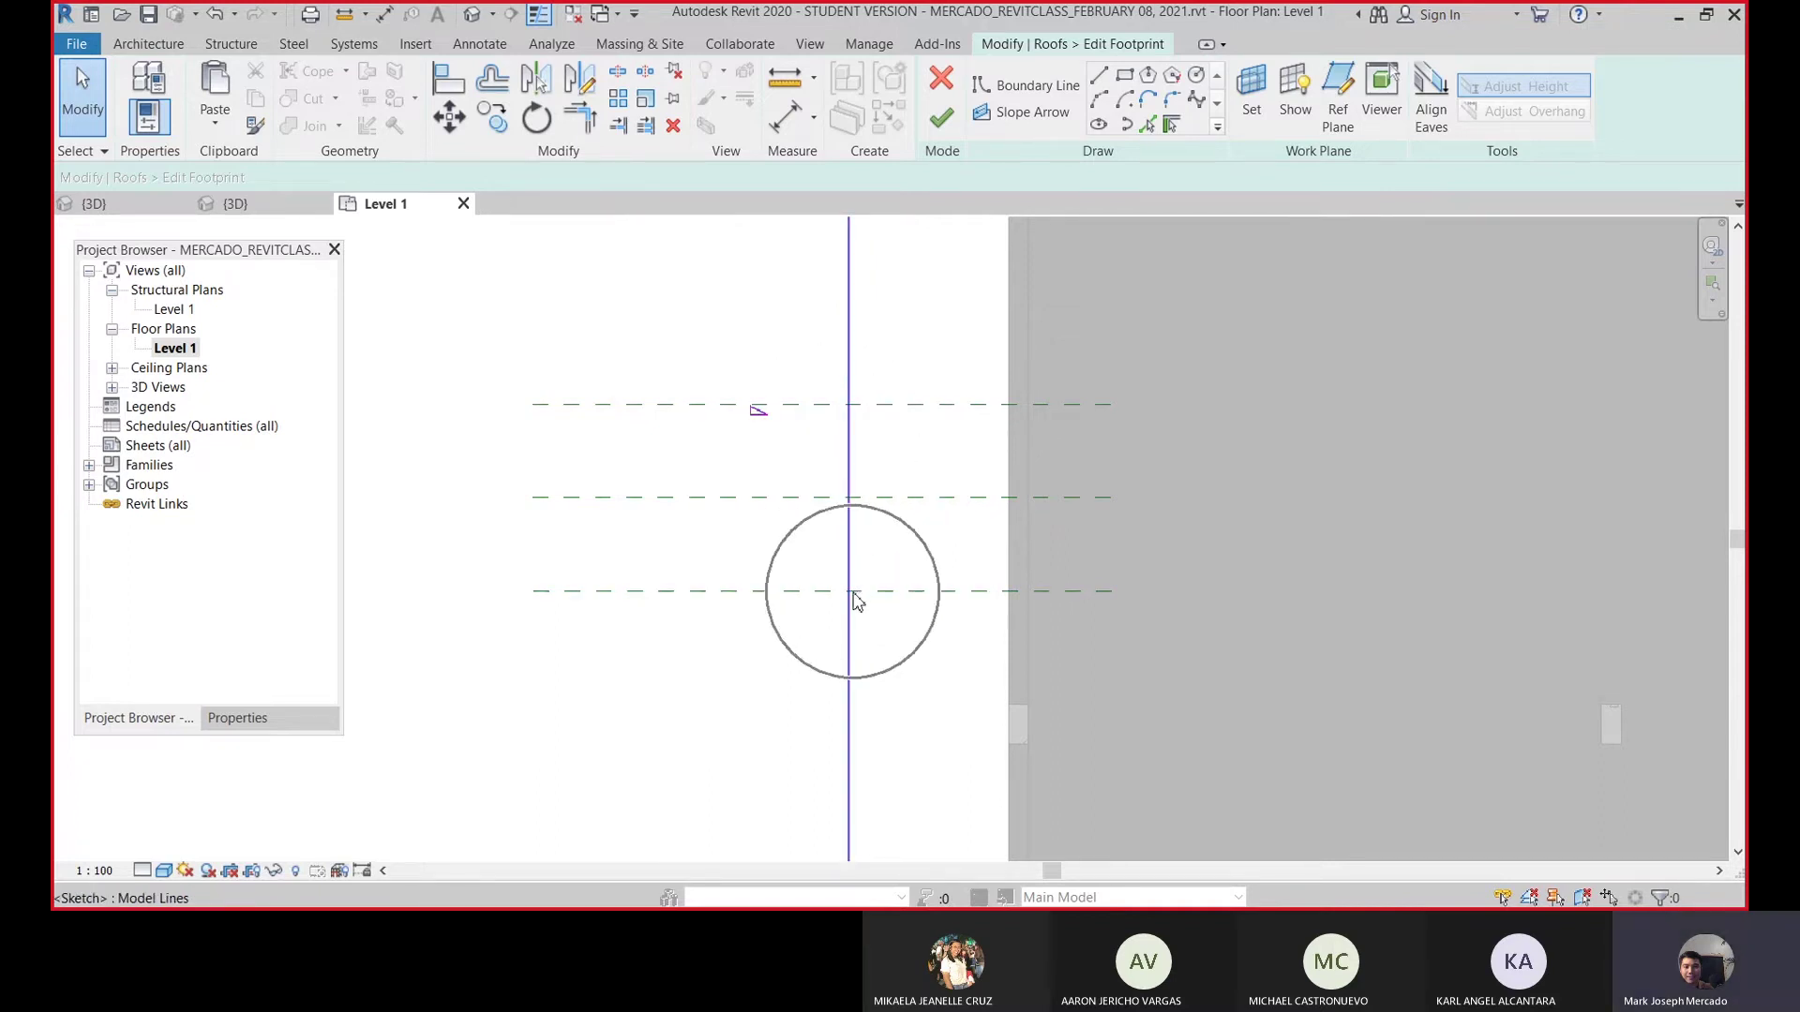
{"action": "left_click", "coordinate": [853, 592]}
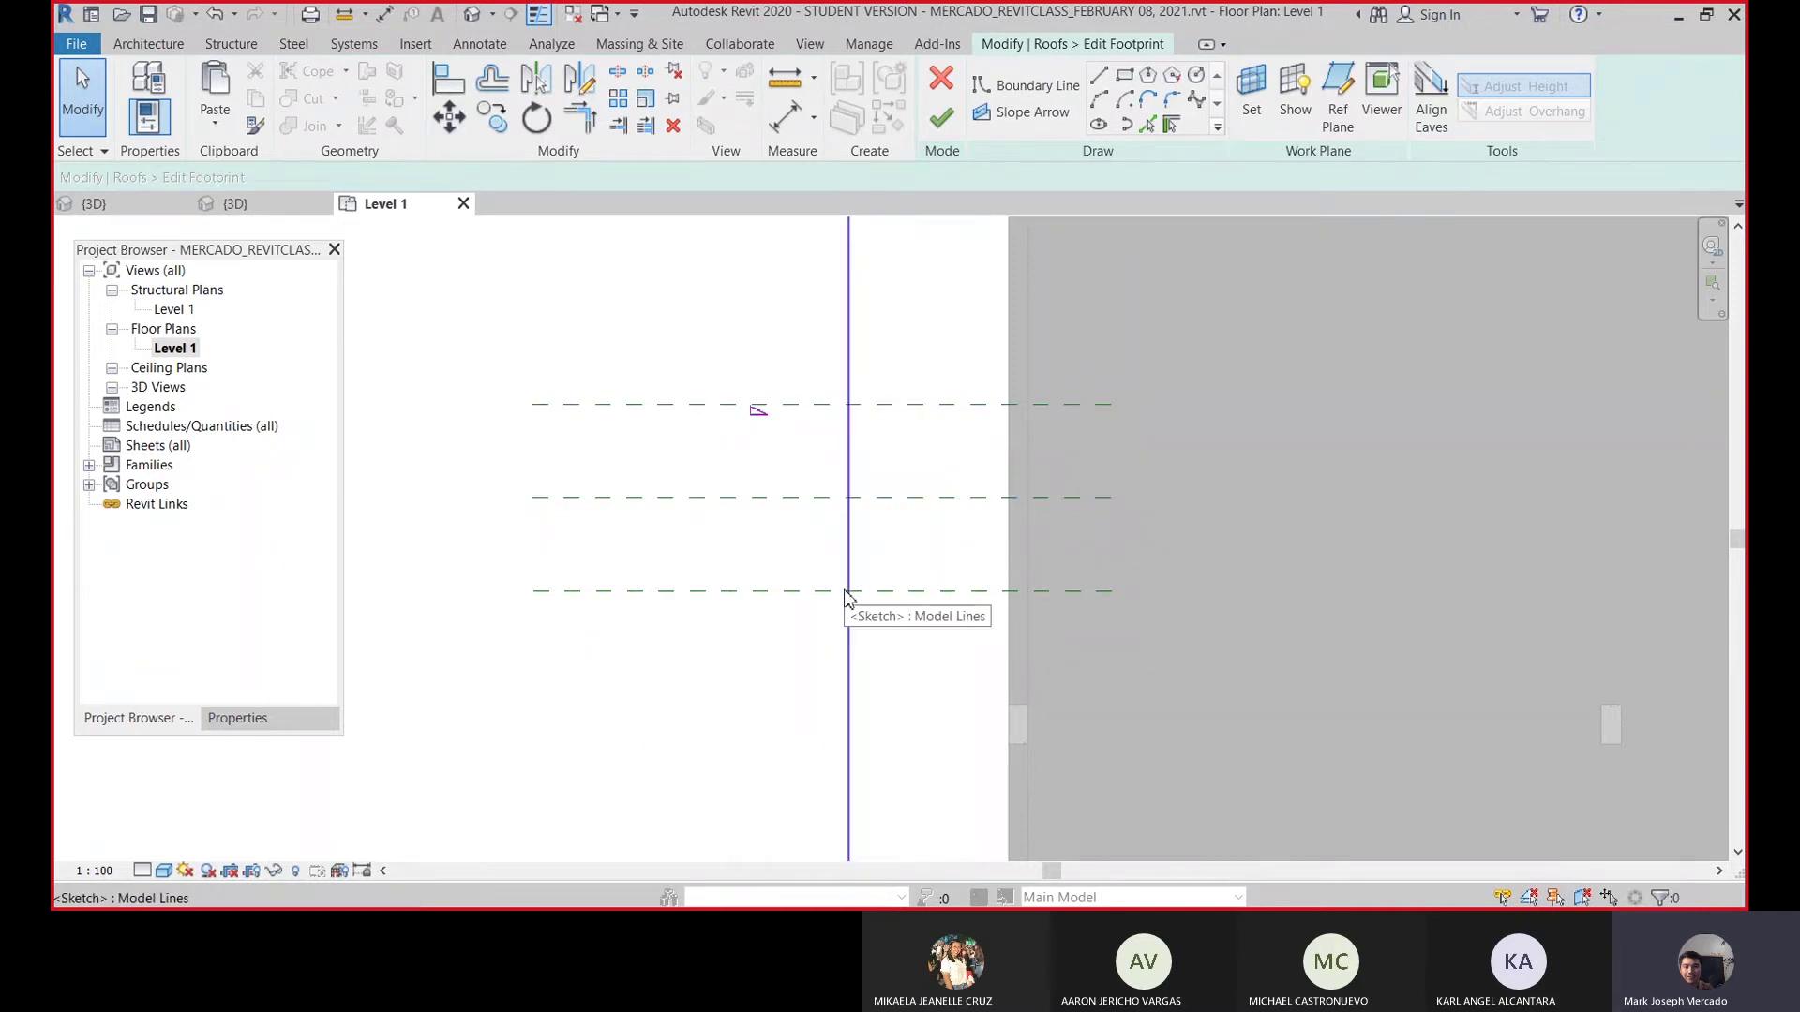
- Split the left boundary line at the top, middle and lowest reference-plane crossings using SL
{"action": "key", "text": "s"}
{"action": "key", "text": "l"}
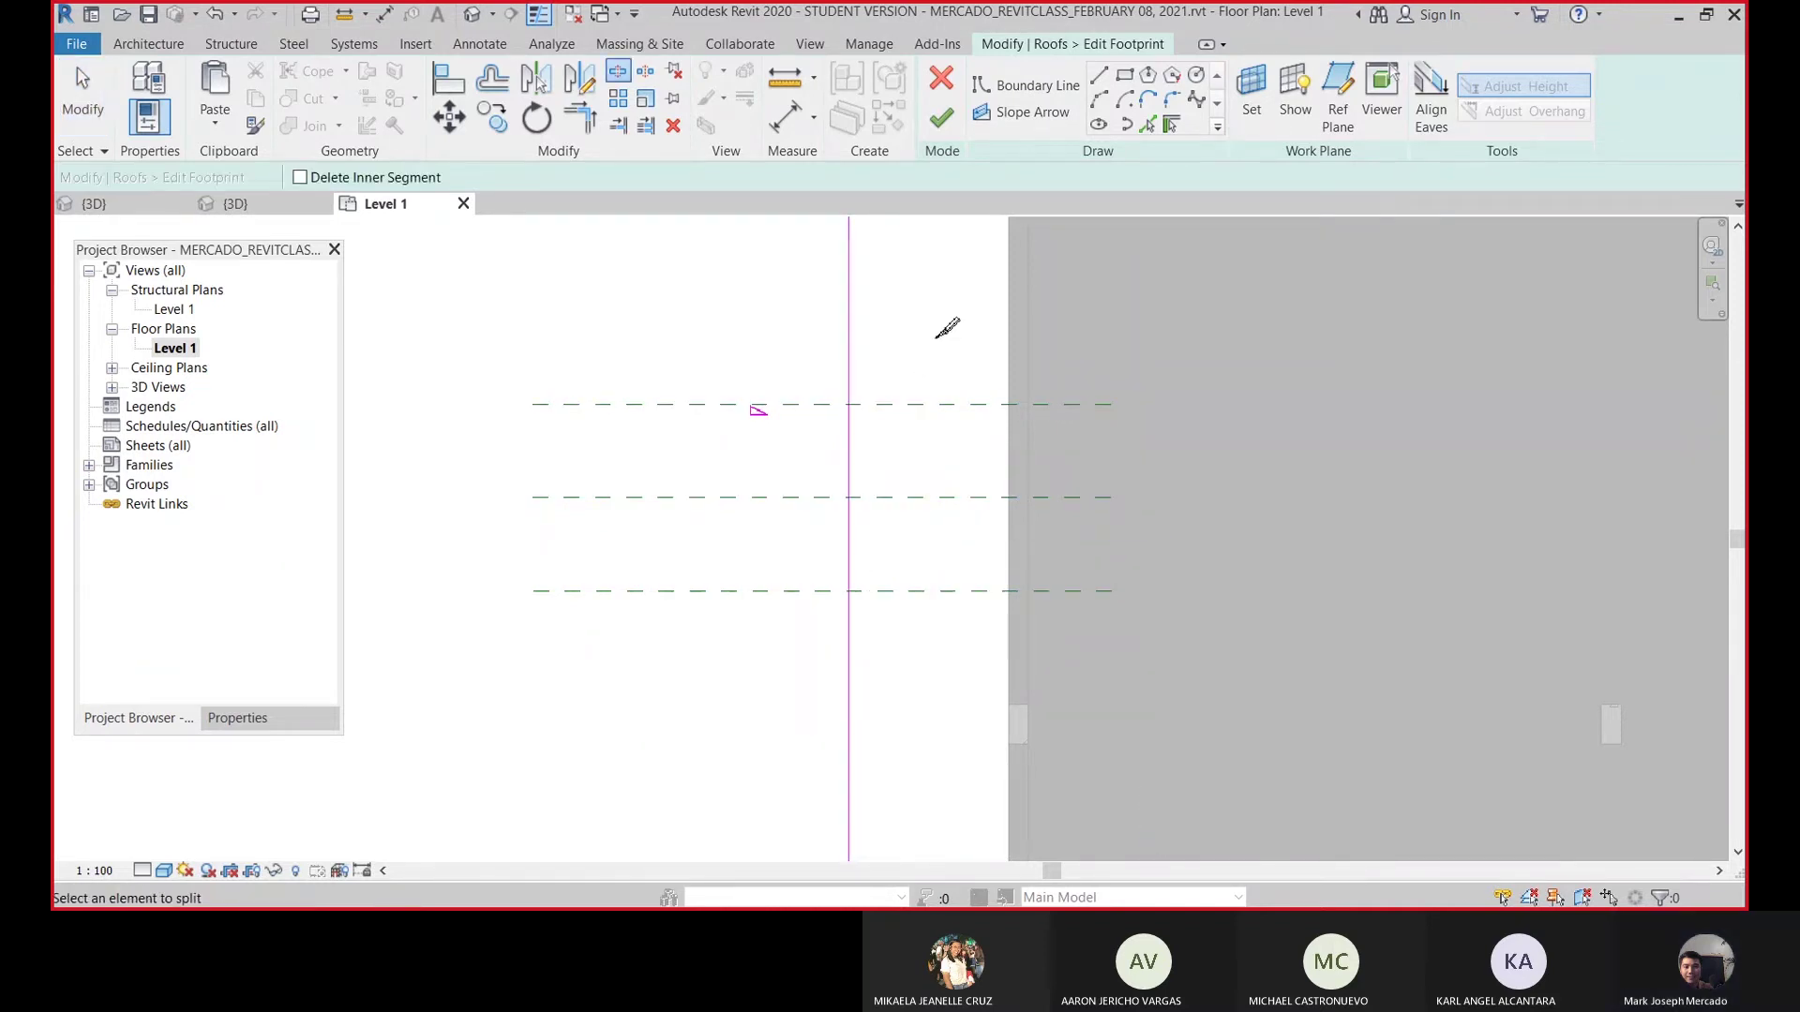
{"action": "left_click", "coordinate": [862, 370]}
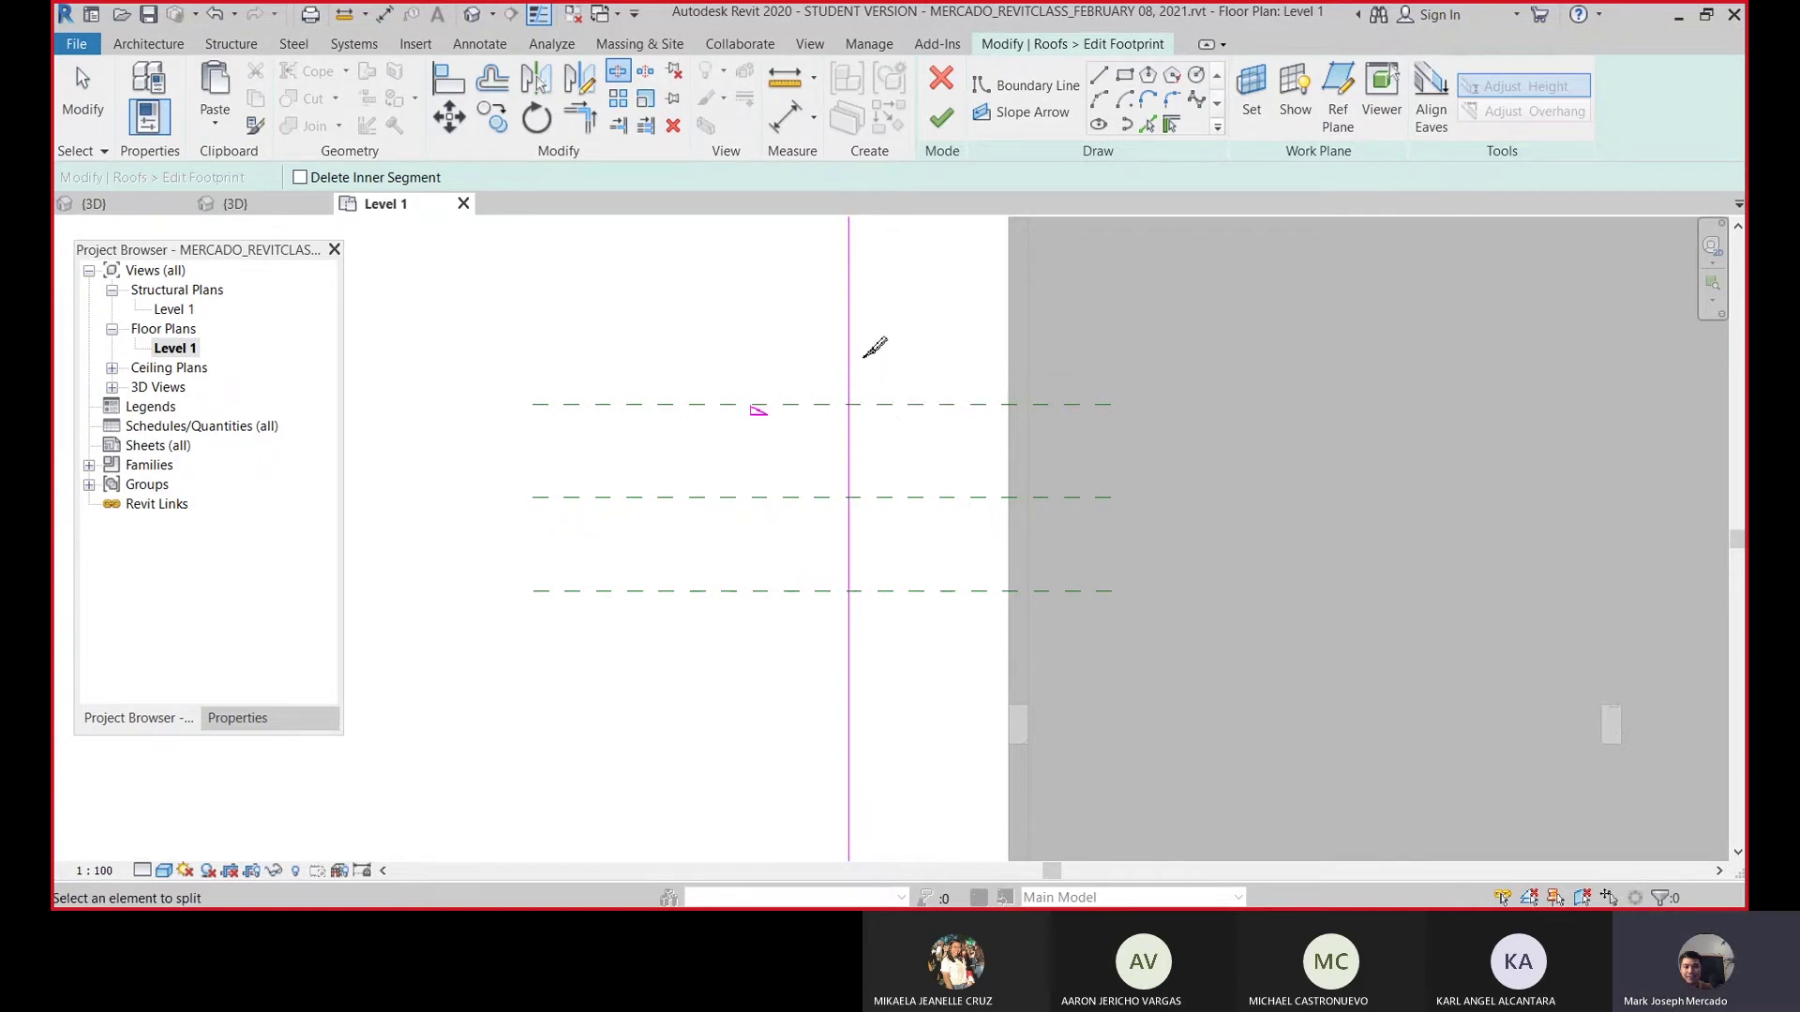
{"action": "left_click", "coordinate": [850, 404]}
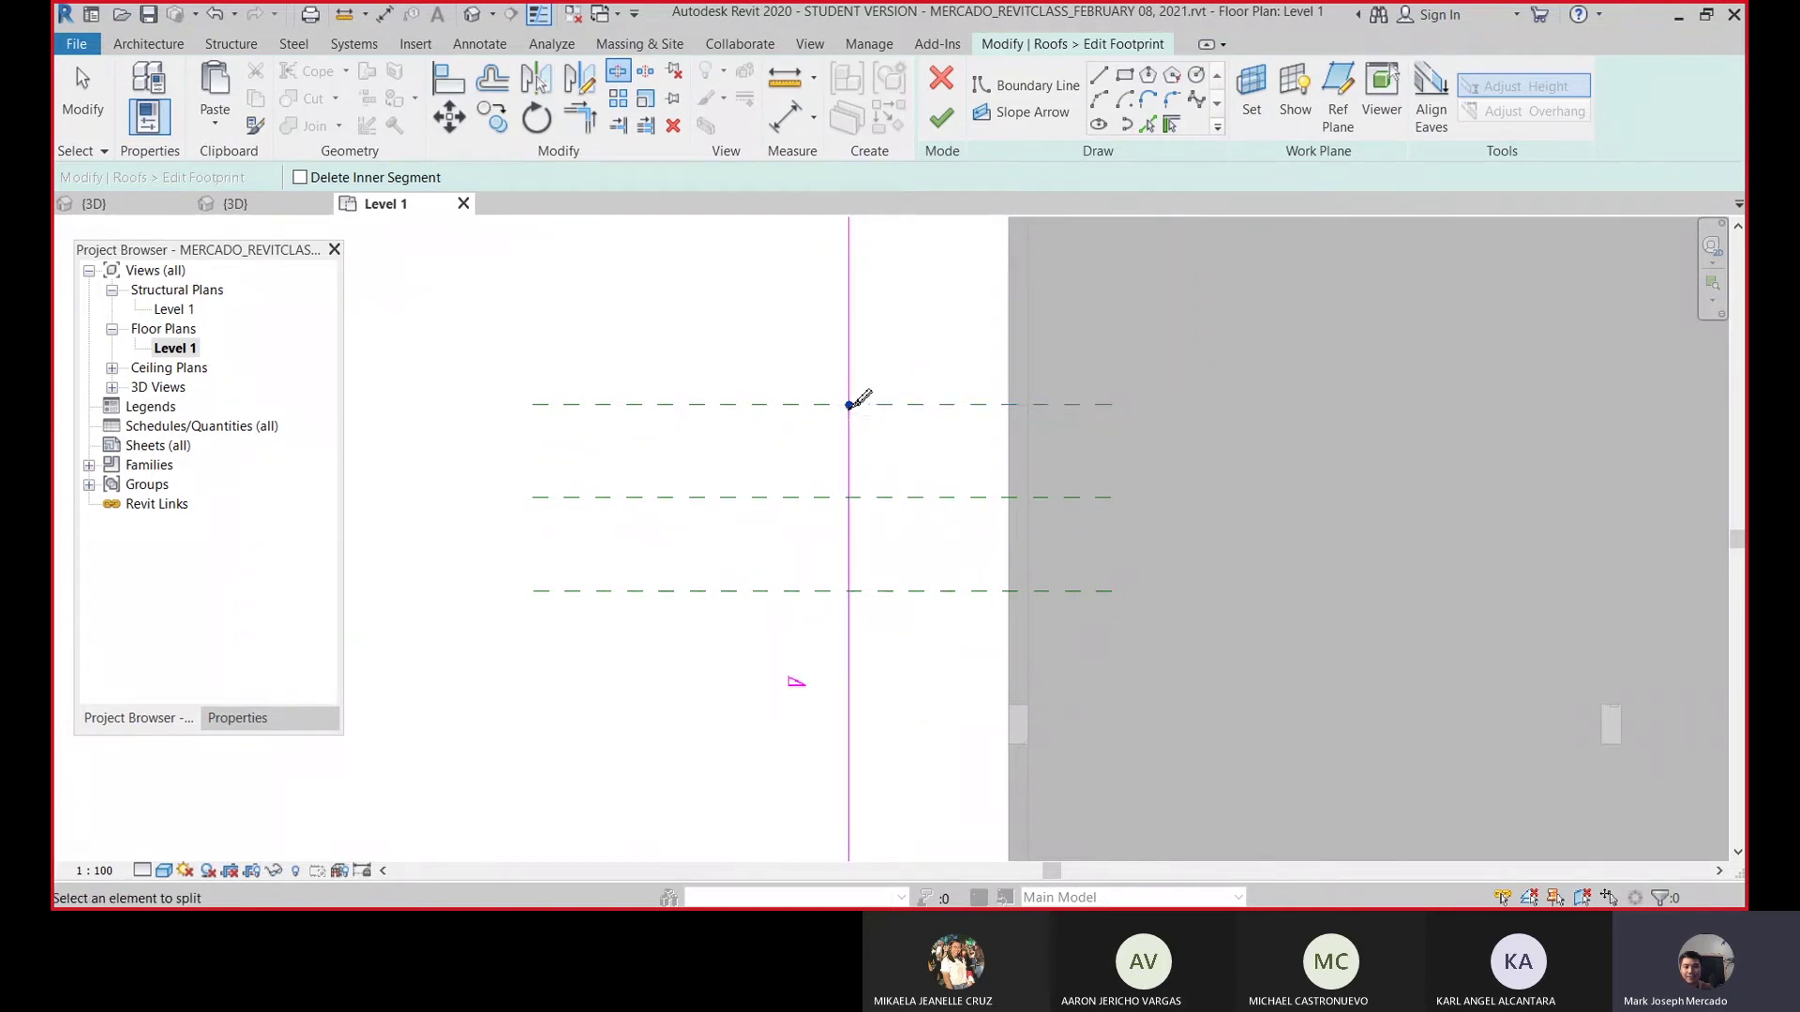
{"action": "left_click", "coordinate": [848, 496]}
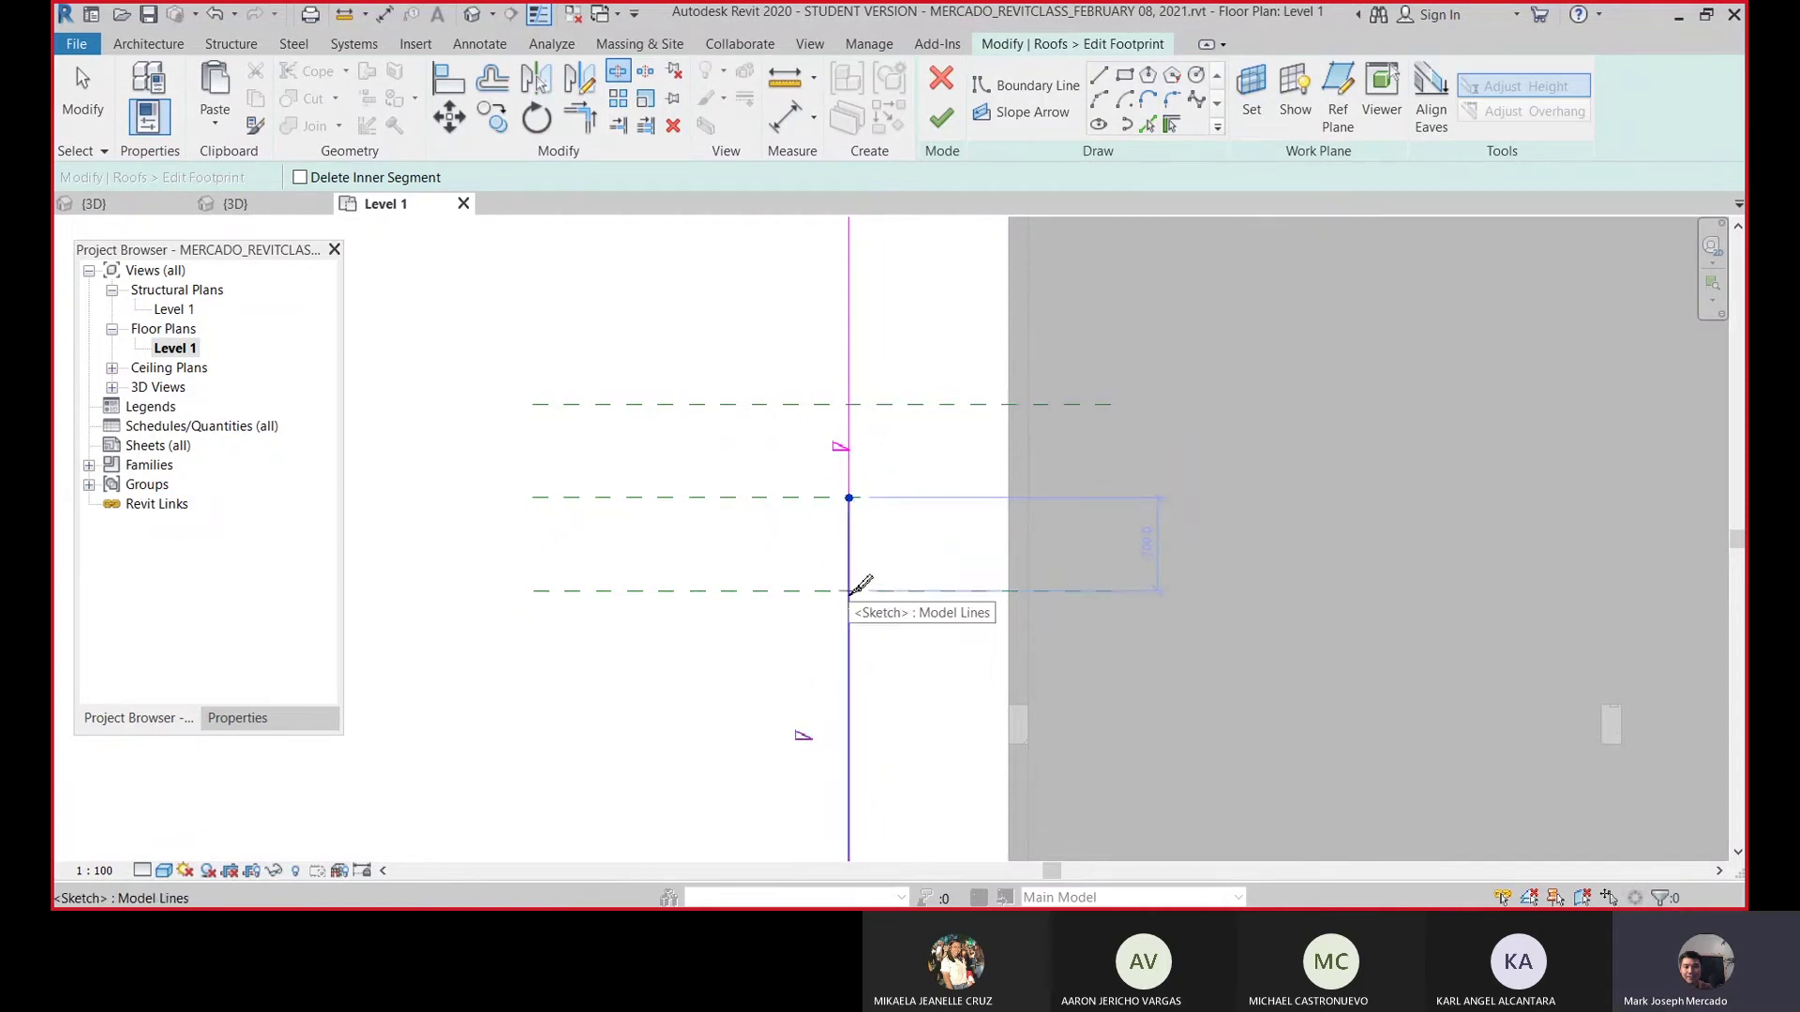
{"action": "left_click", "coordinate": [849, 590]}
{"action": "scroll", "coordinate": [824, 362], "scroll_direction": "down", "scroll_amount": 2}
{"action": "scroll", "coordinate": [852, 511], "scroll_direction": "up", "scroll_amount": 1}
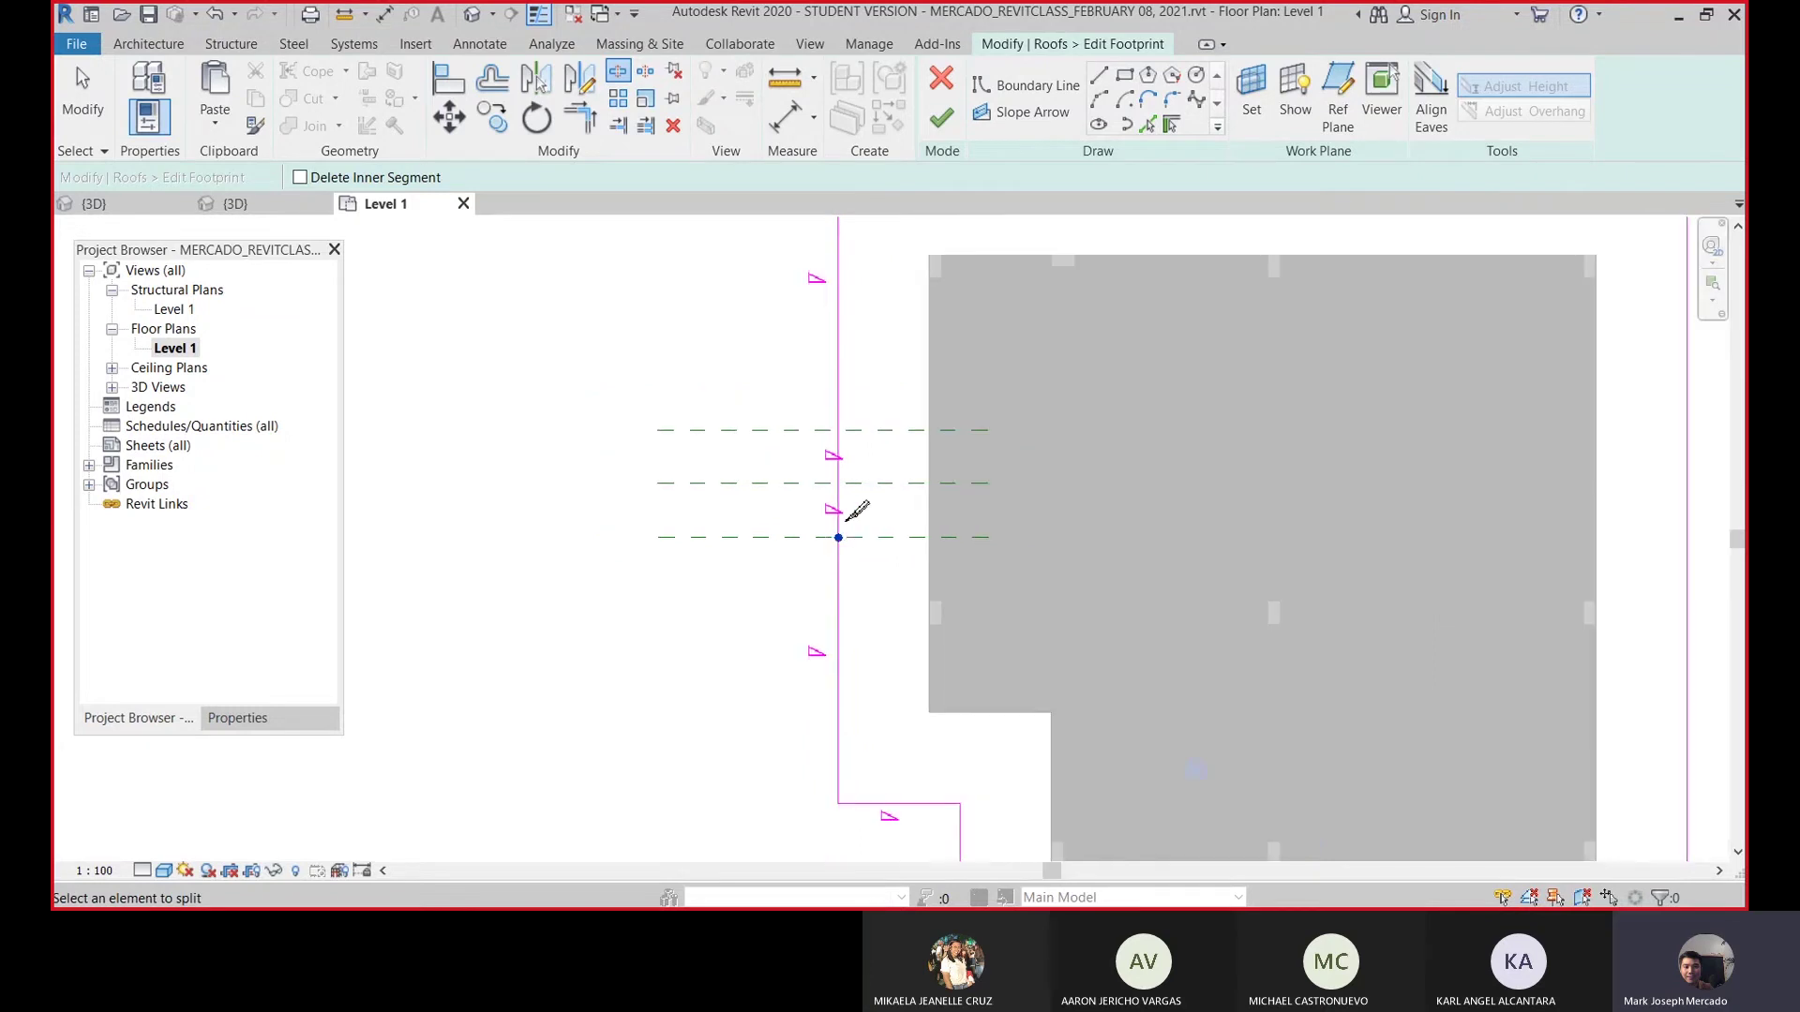
{"action": "scroll", "coordinate": [849, 430], "scroll_direction": "up", "scroll_amount": 1}
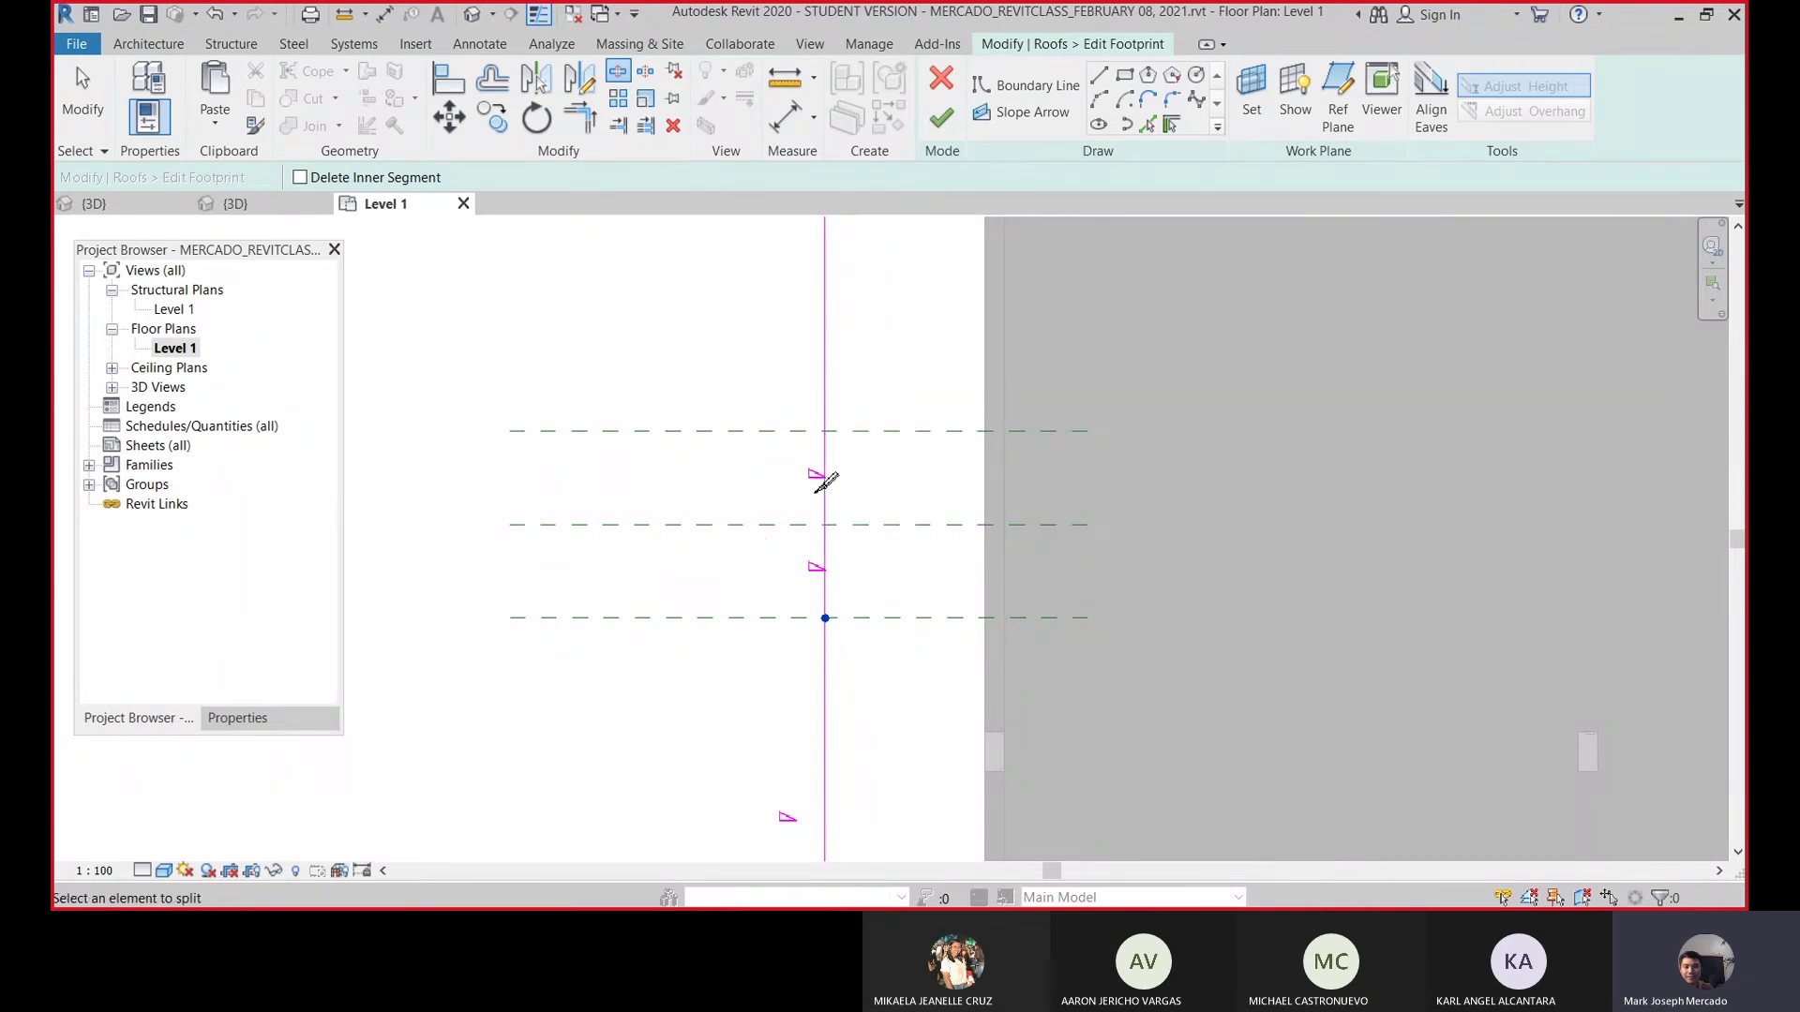
{"action": "scroll", "coordinate": [839, 464], "scroll_direction": "down", "scroll_amount": 1}
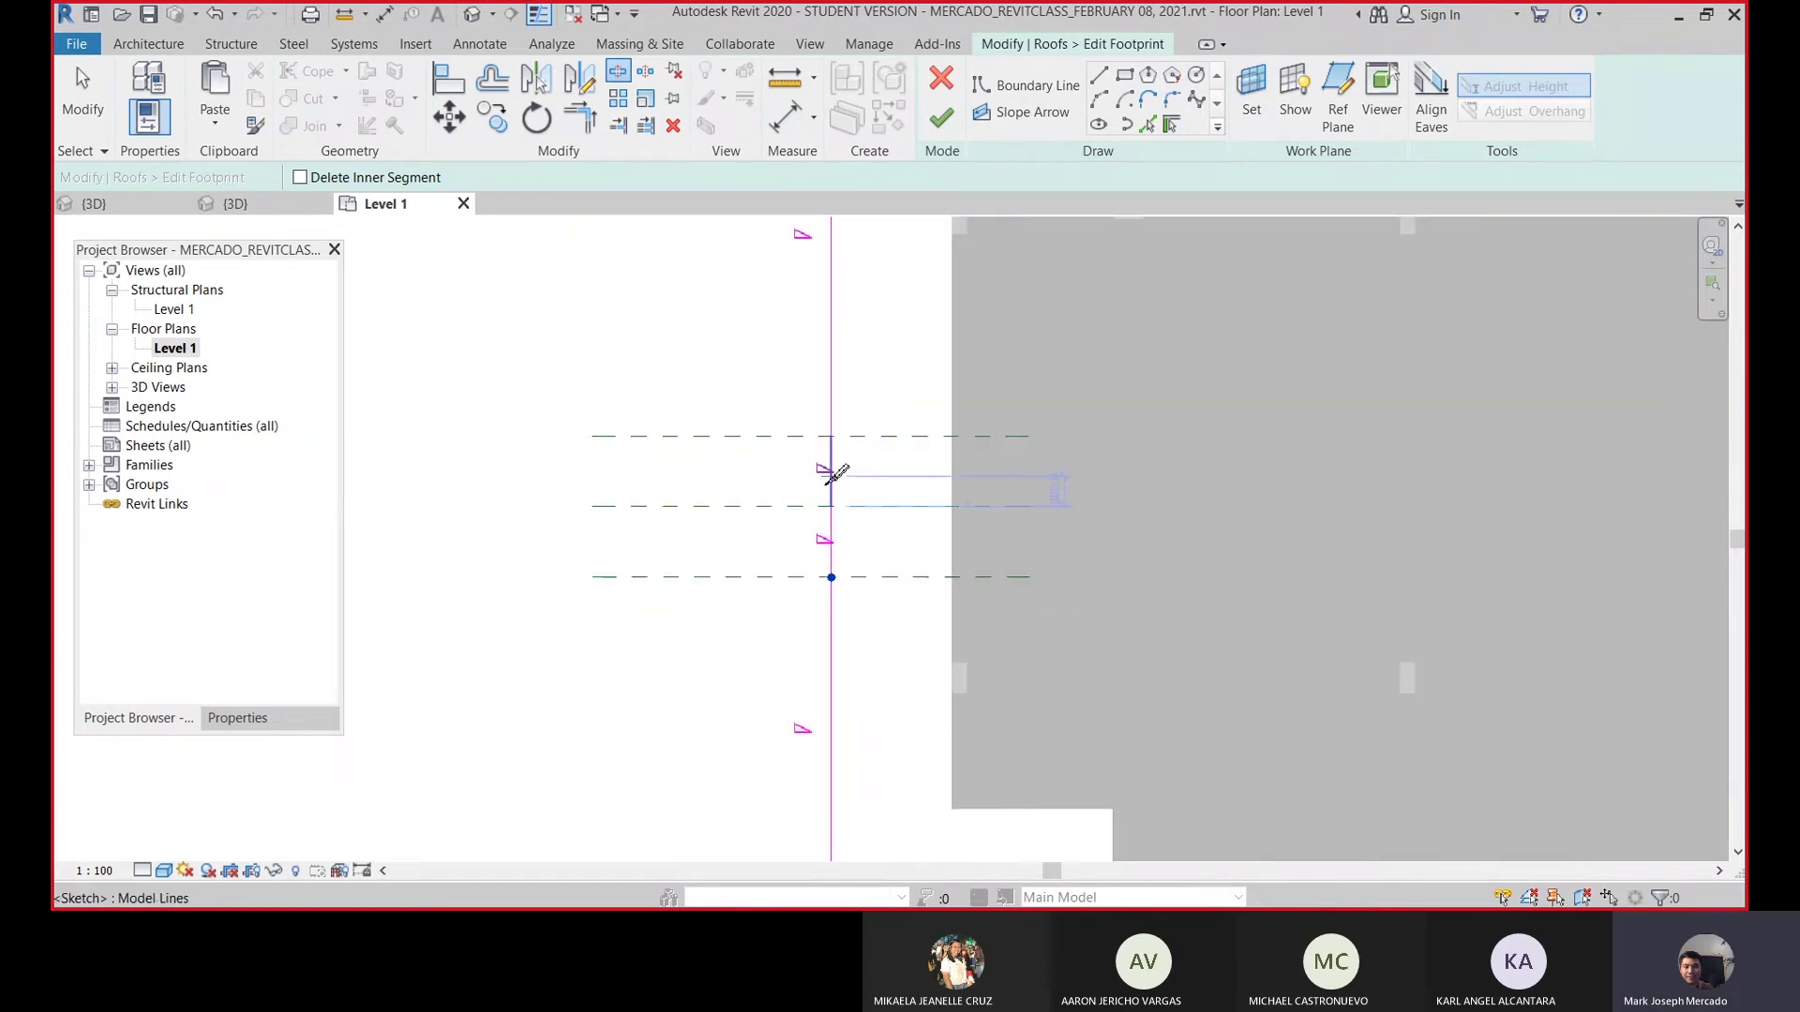
{"action": "key", "text": "Escape"}
{"action": "scroll", "coordinate": [843, 484], "scroll_direction": "up", "scroll_amount": 2}
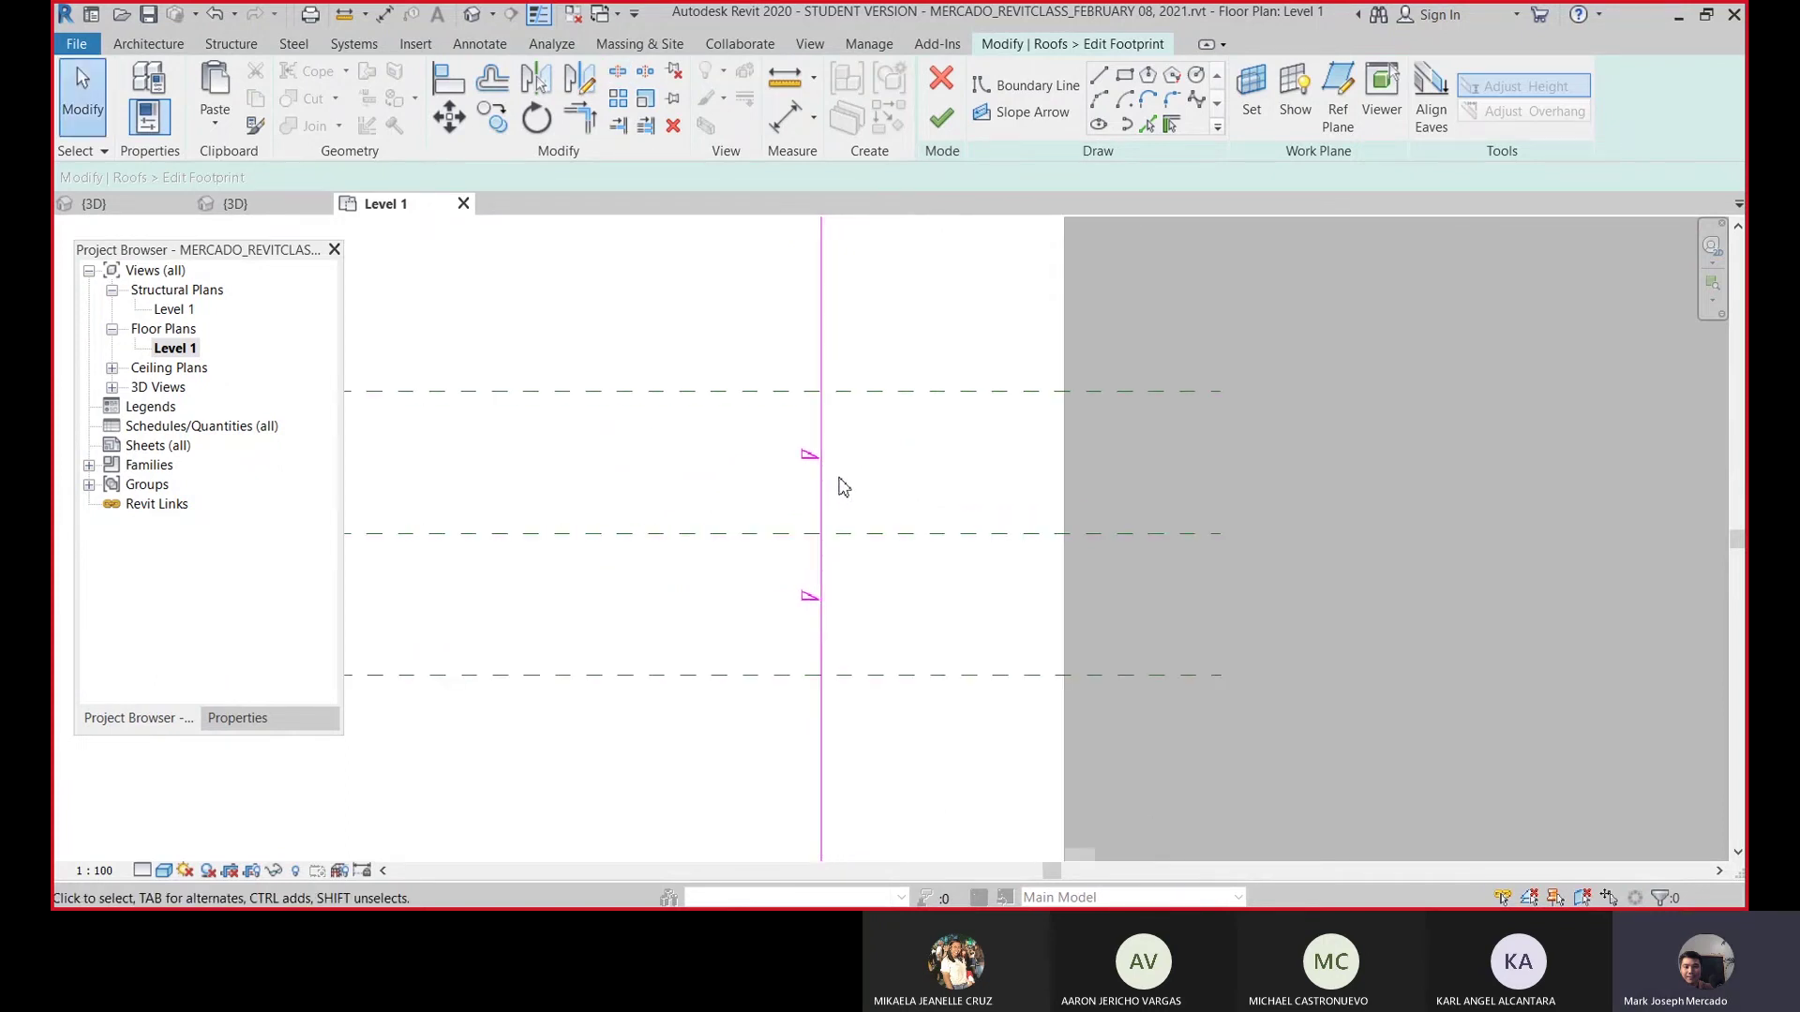
{"action": "scroll", "coordinate": [879, 535], "scroll_direction": "down", "scroll_amount": 2}
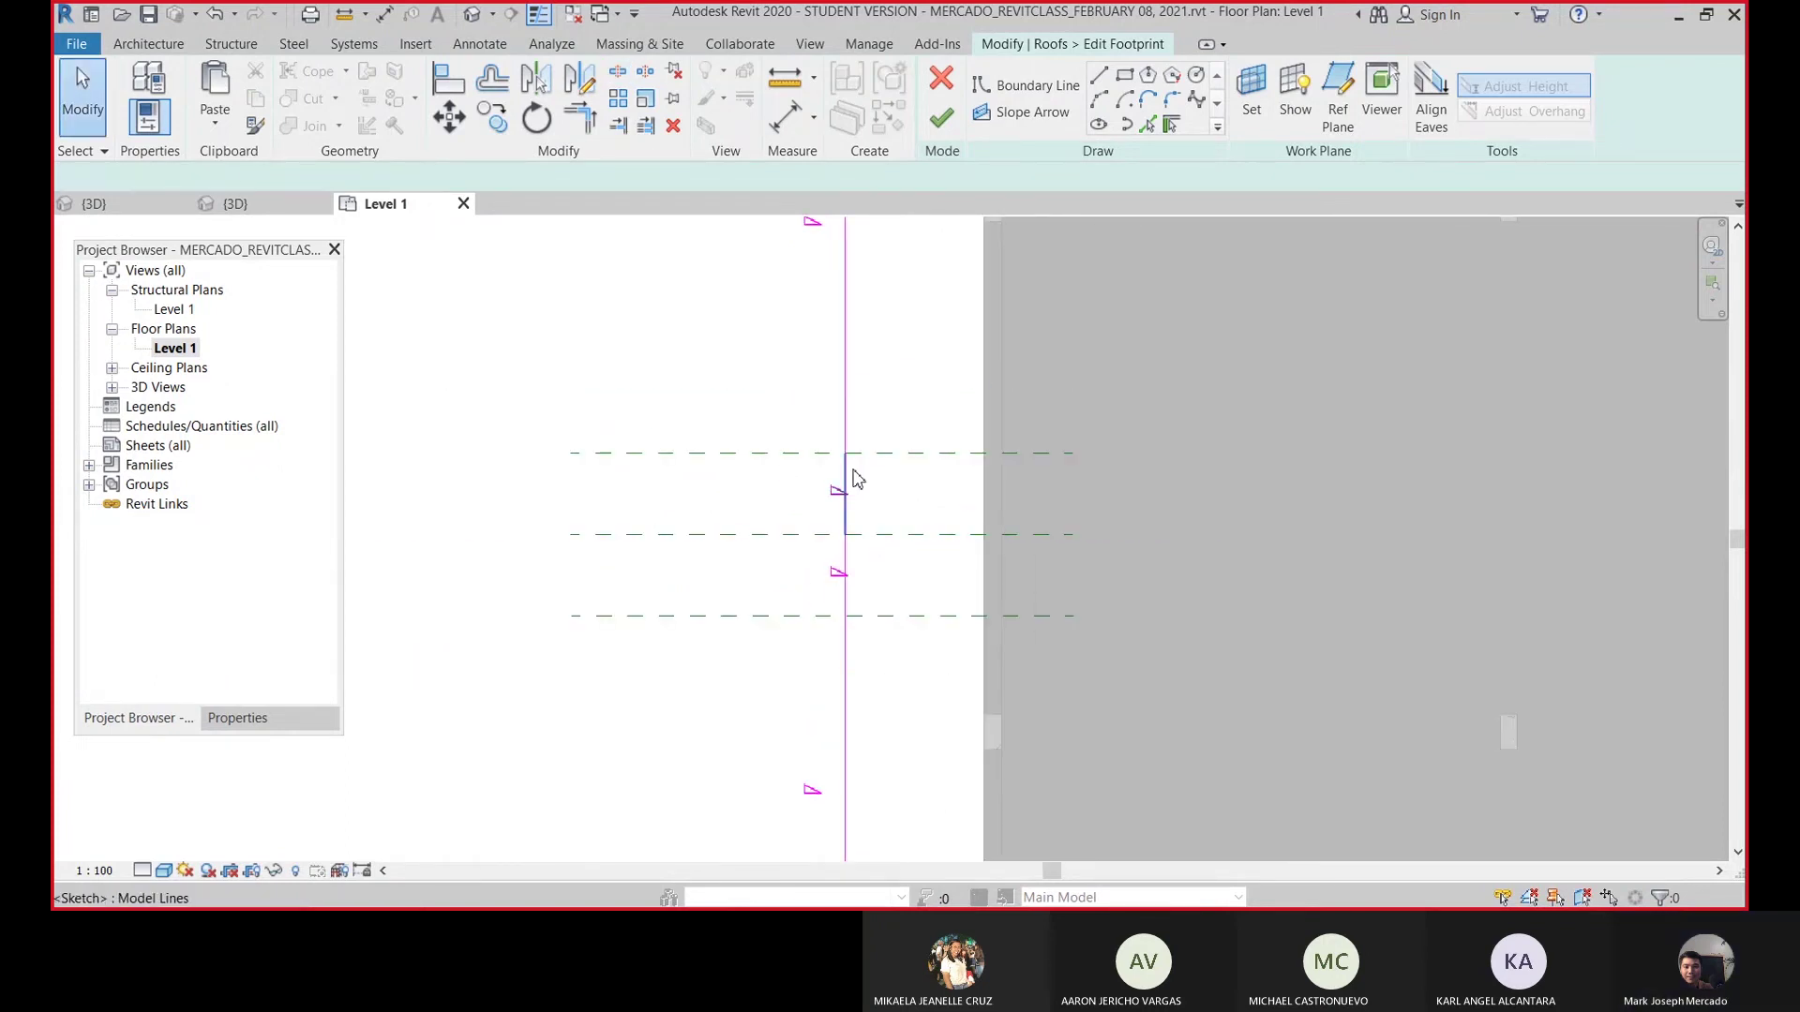
{"action": "left_click", "coordinate": [843, 515]}
{"action": "scroll", "coordinate": [841, 521], "scroll_direction": "up", "scroll_amount": 1}
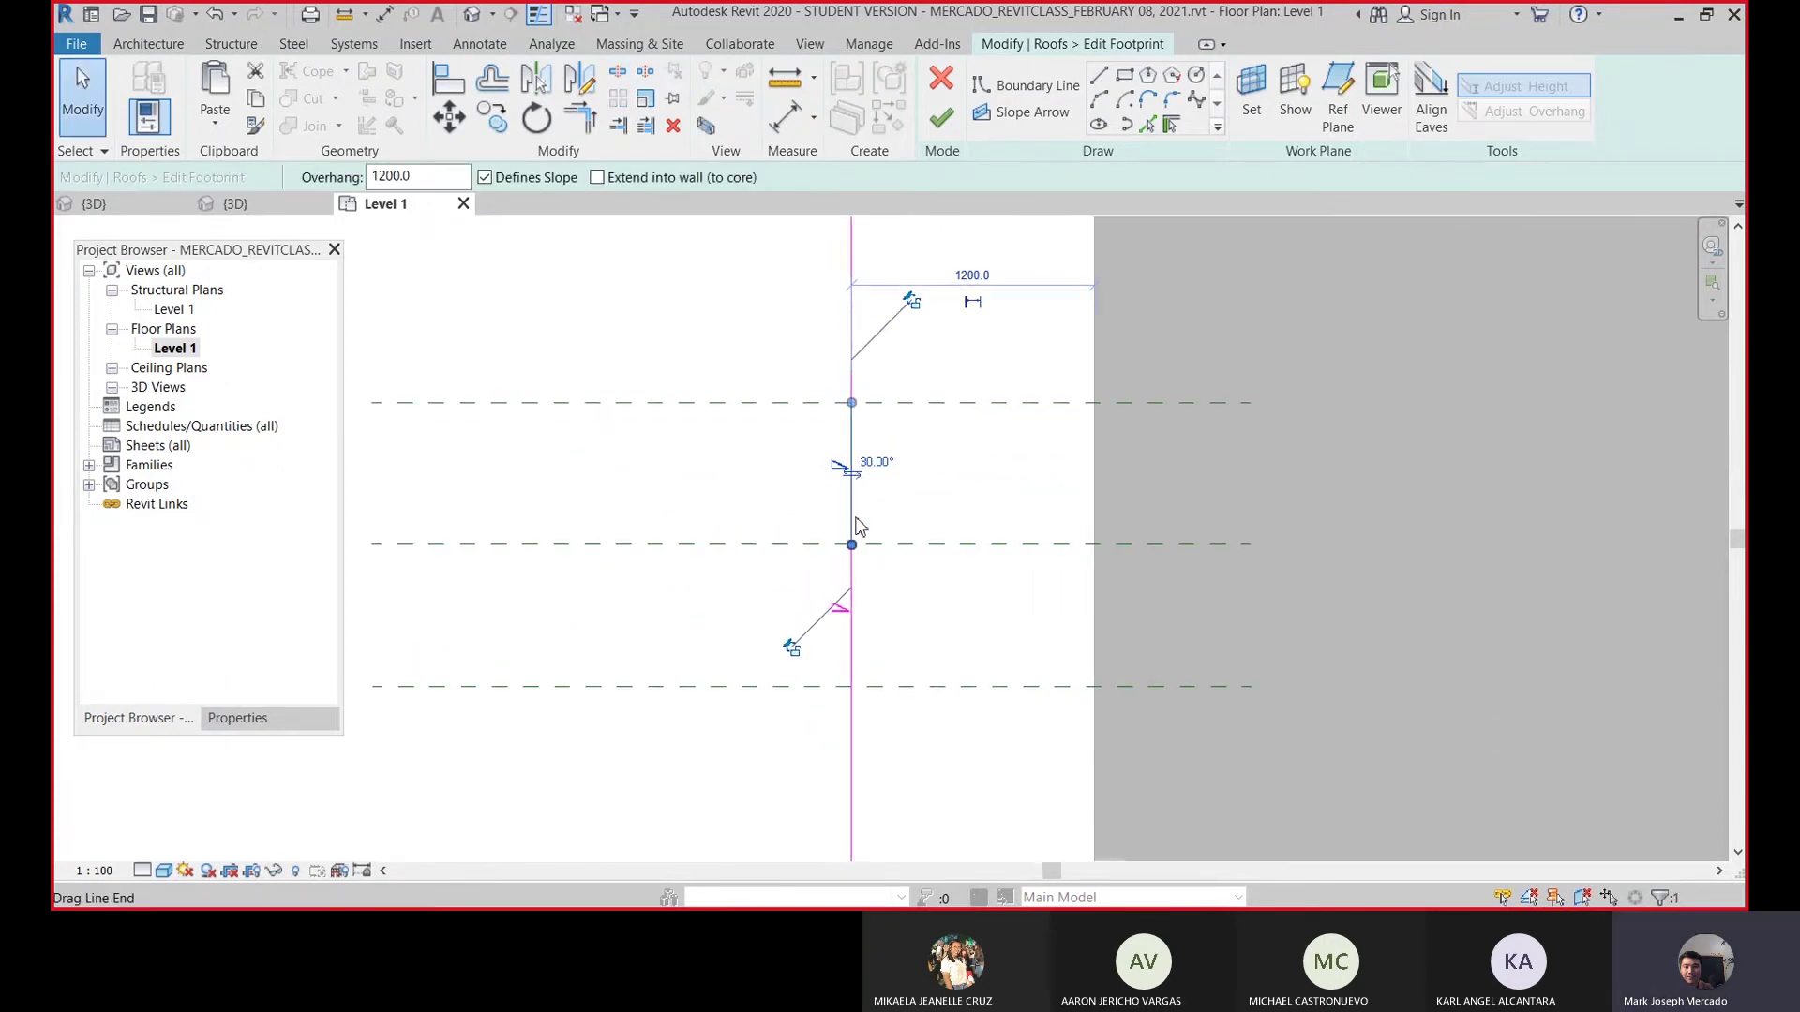
{"action": "left_click", "coordinate": [862, 614]}
{"action": "left_click", "coordinate": [851, 473]}
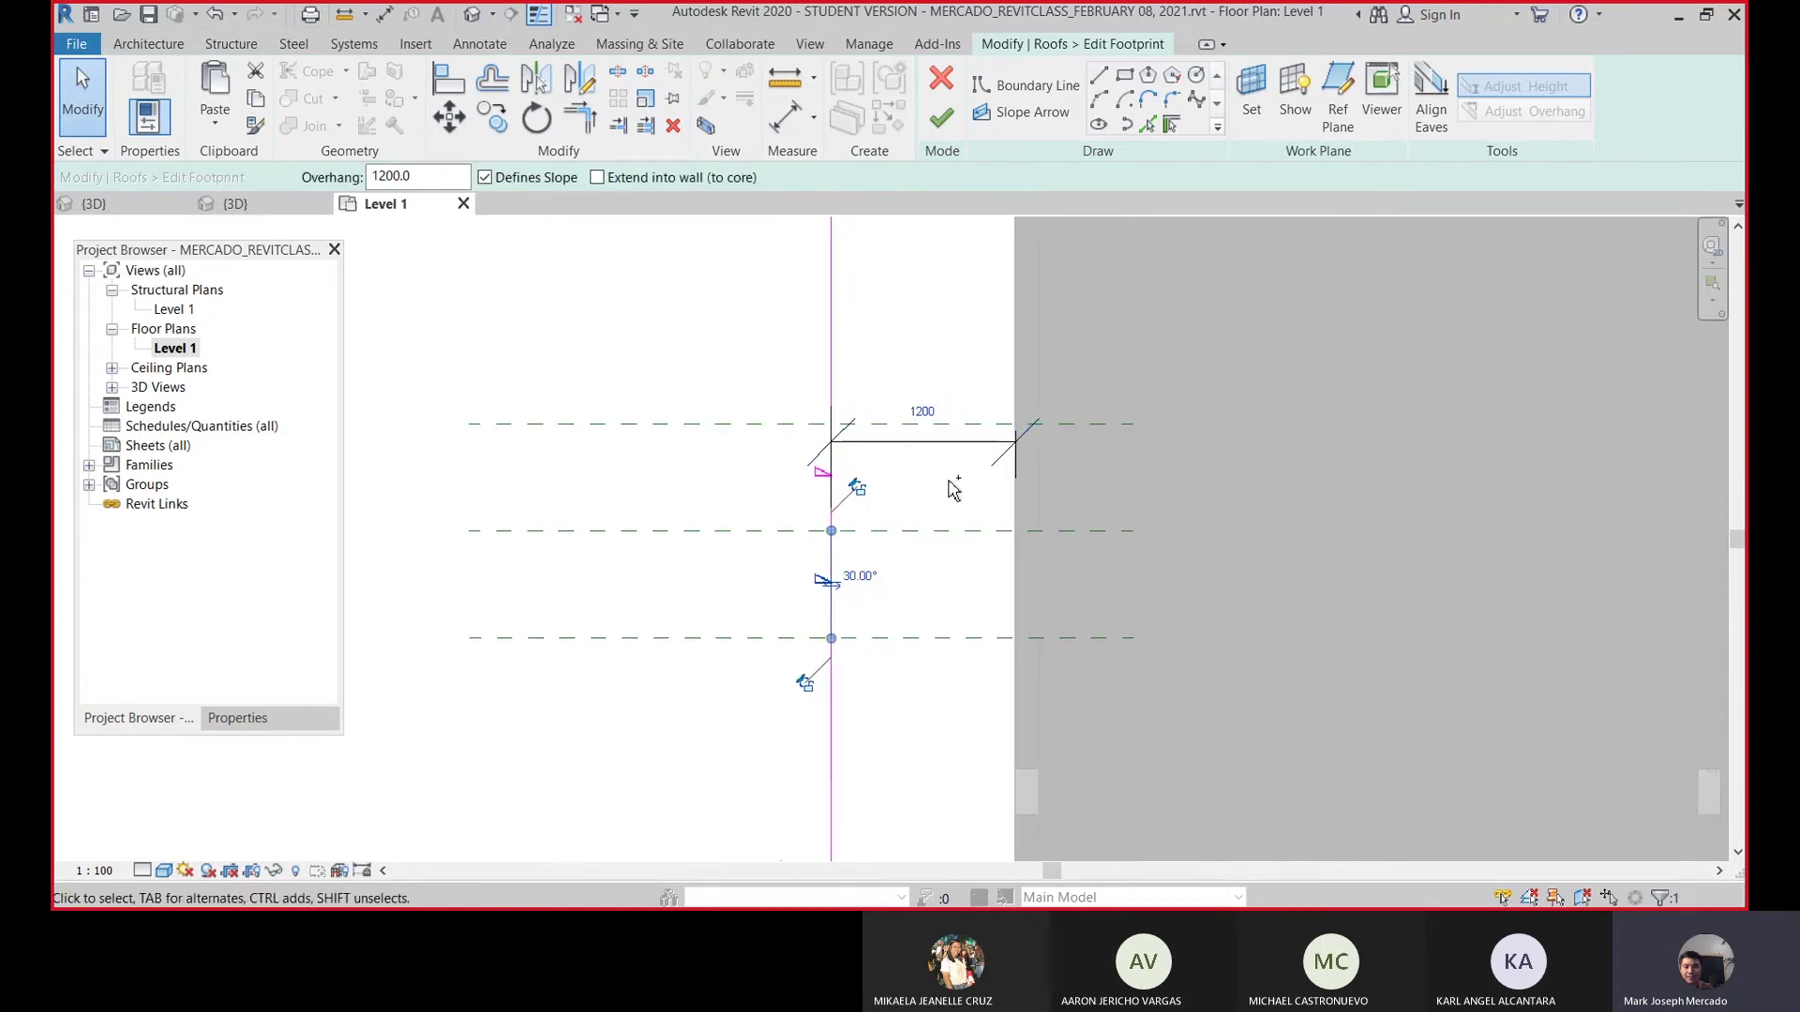
{"action": "left_click", "coordinate": [1015, 520]}
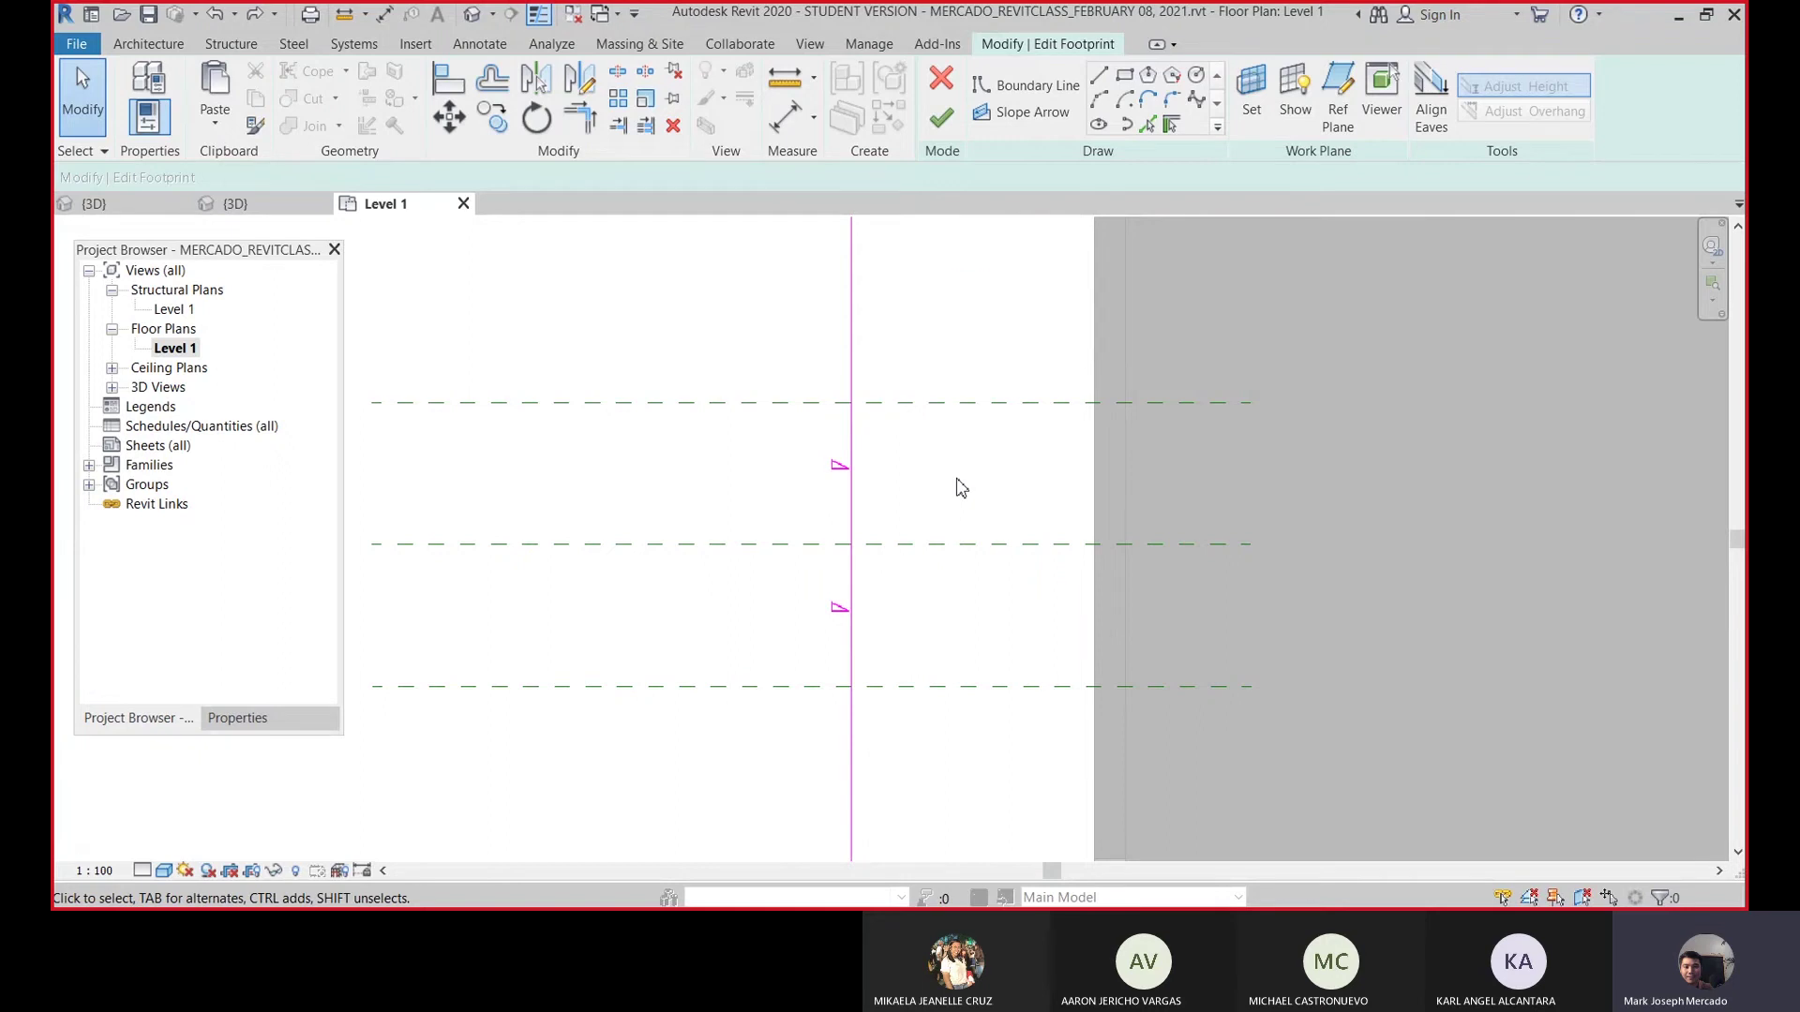
{"action": "left_click", "coordinate": [852, 493]}
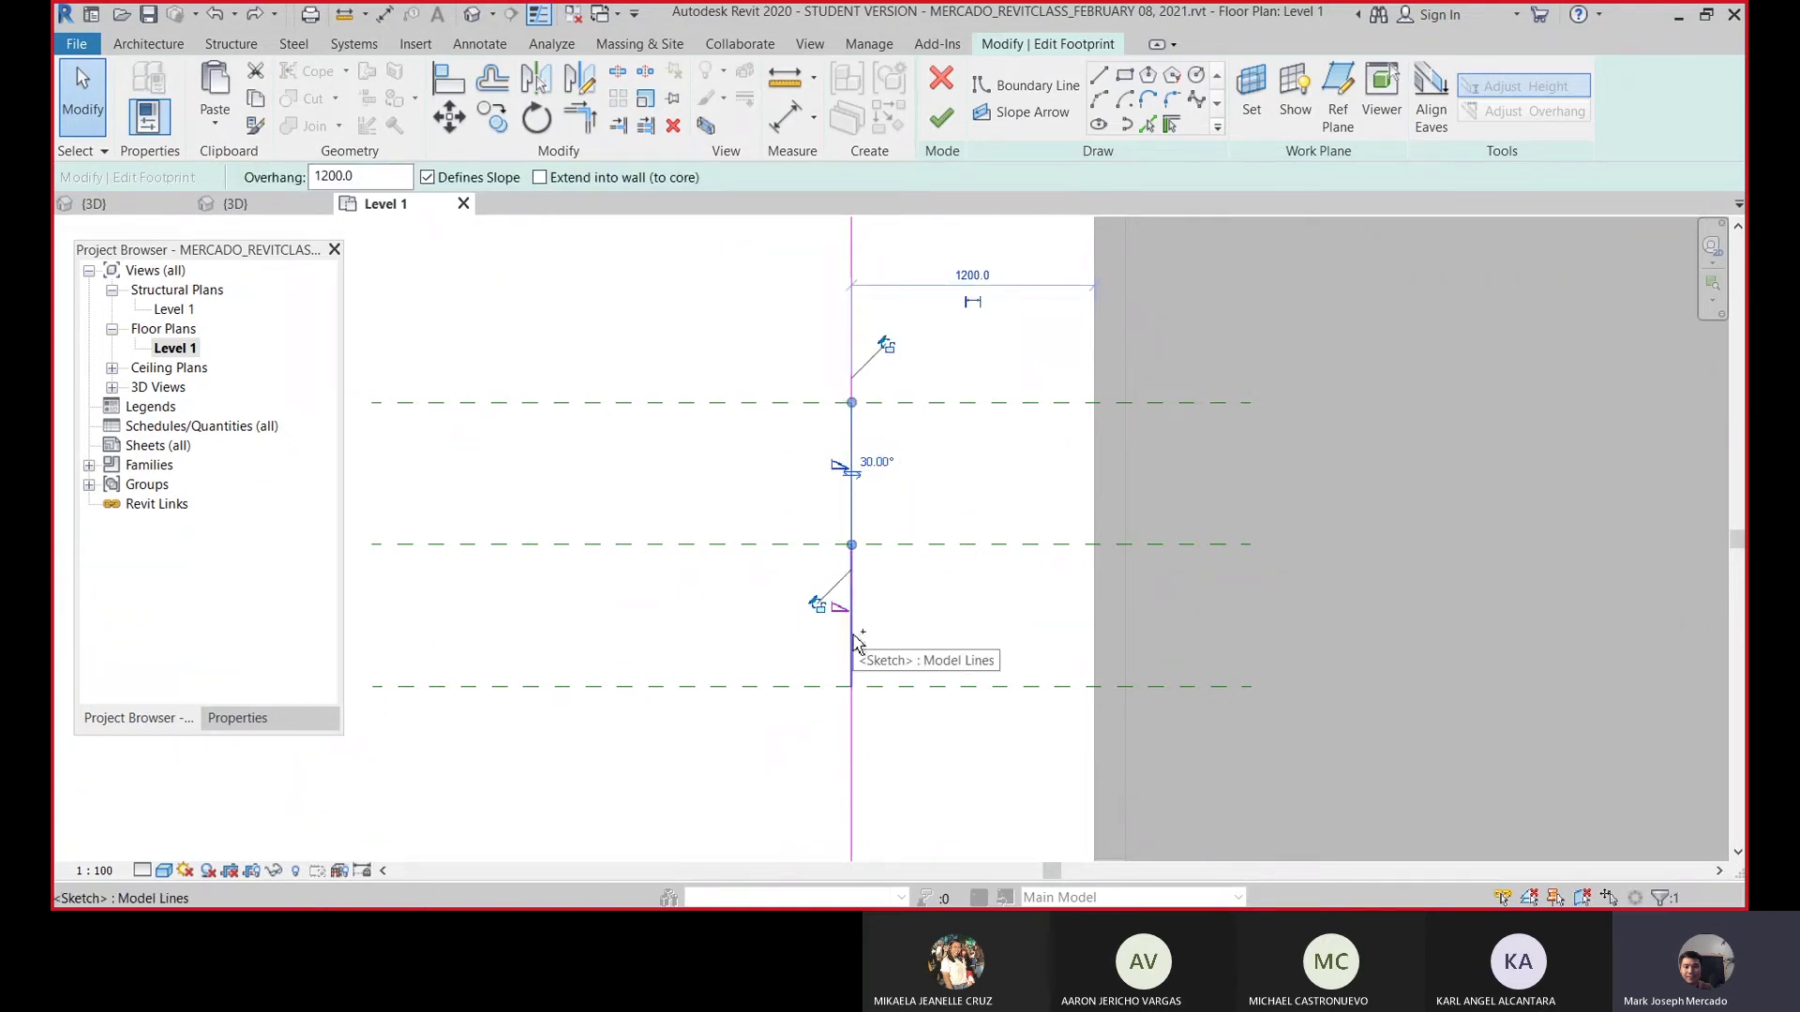
{"action": "left_click", "coordinate": [855, 644], "text": "ctrl"}
{"action": "scroll", "coordinate": [889, 532], "scroll_direction": "down", "scroll_amount": 1}
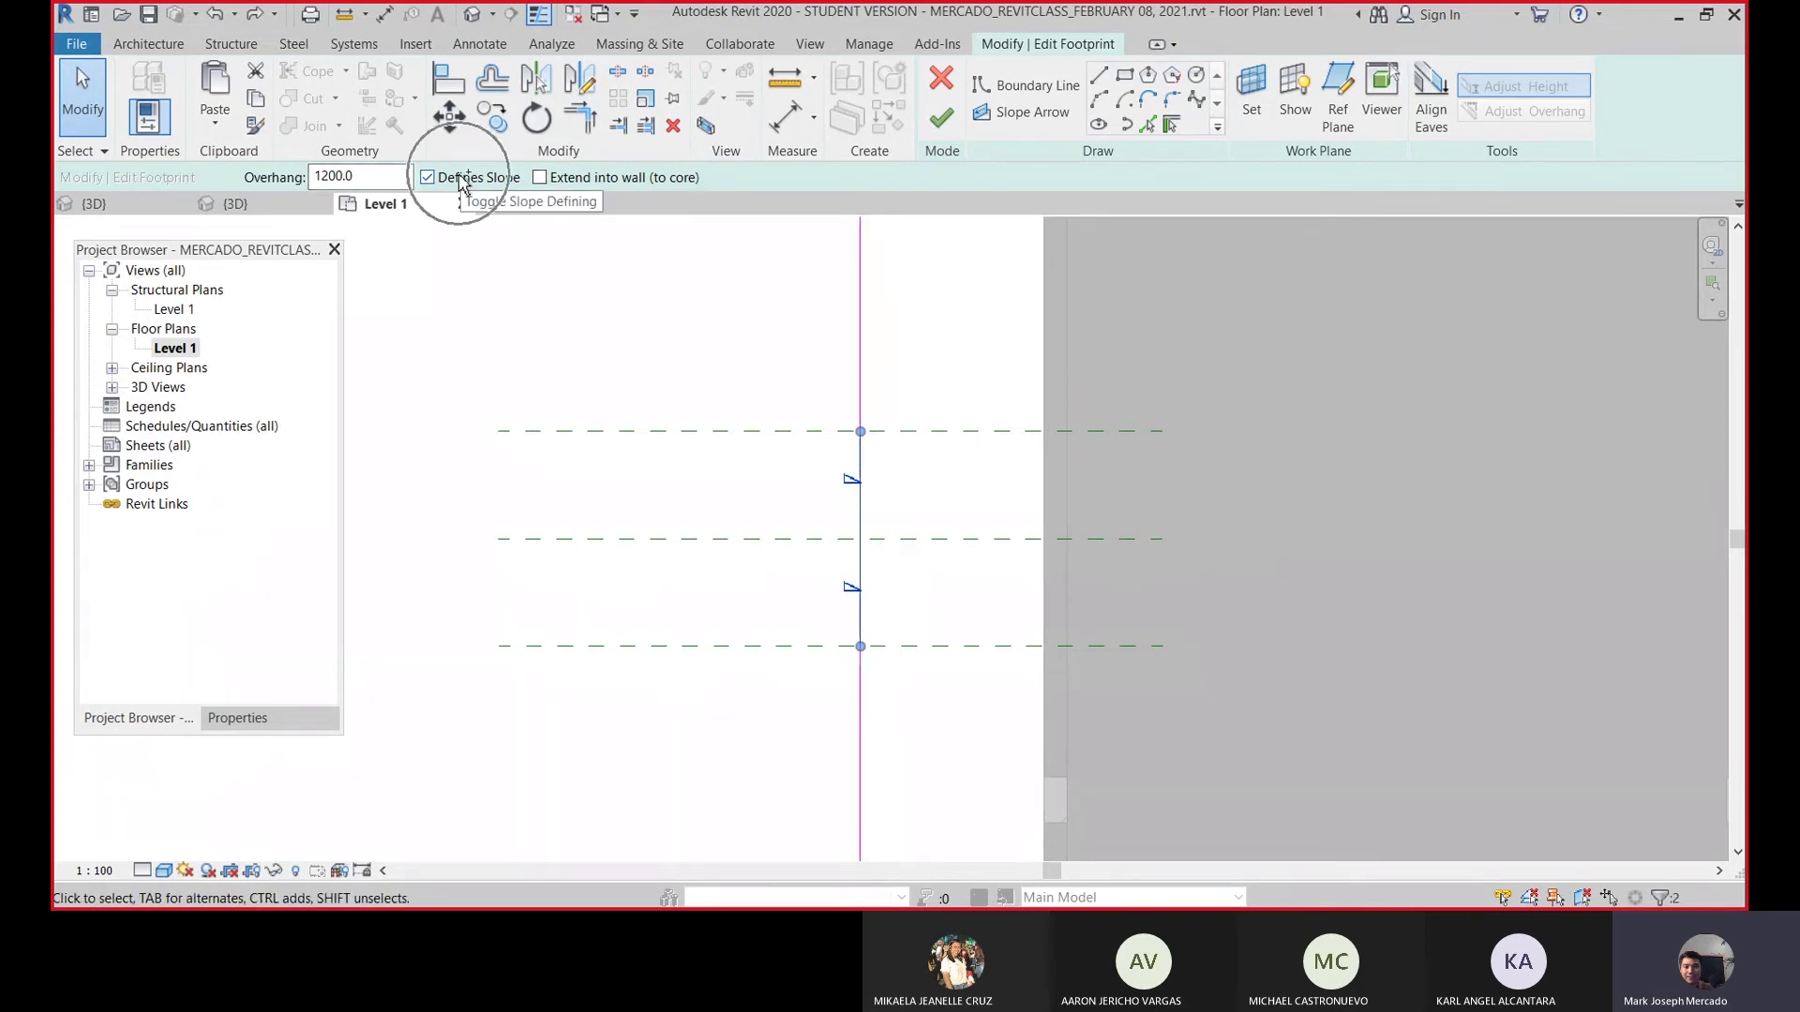
{"action": "left_click", "coordinate": [461, 183]}
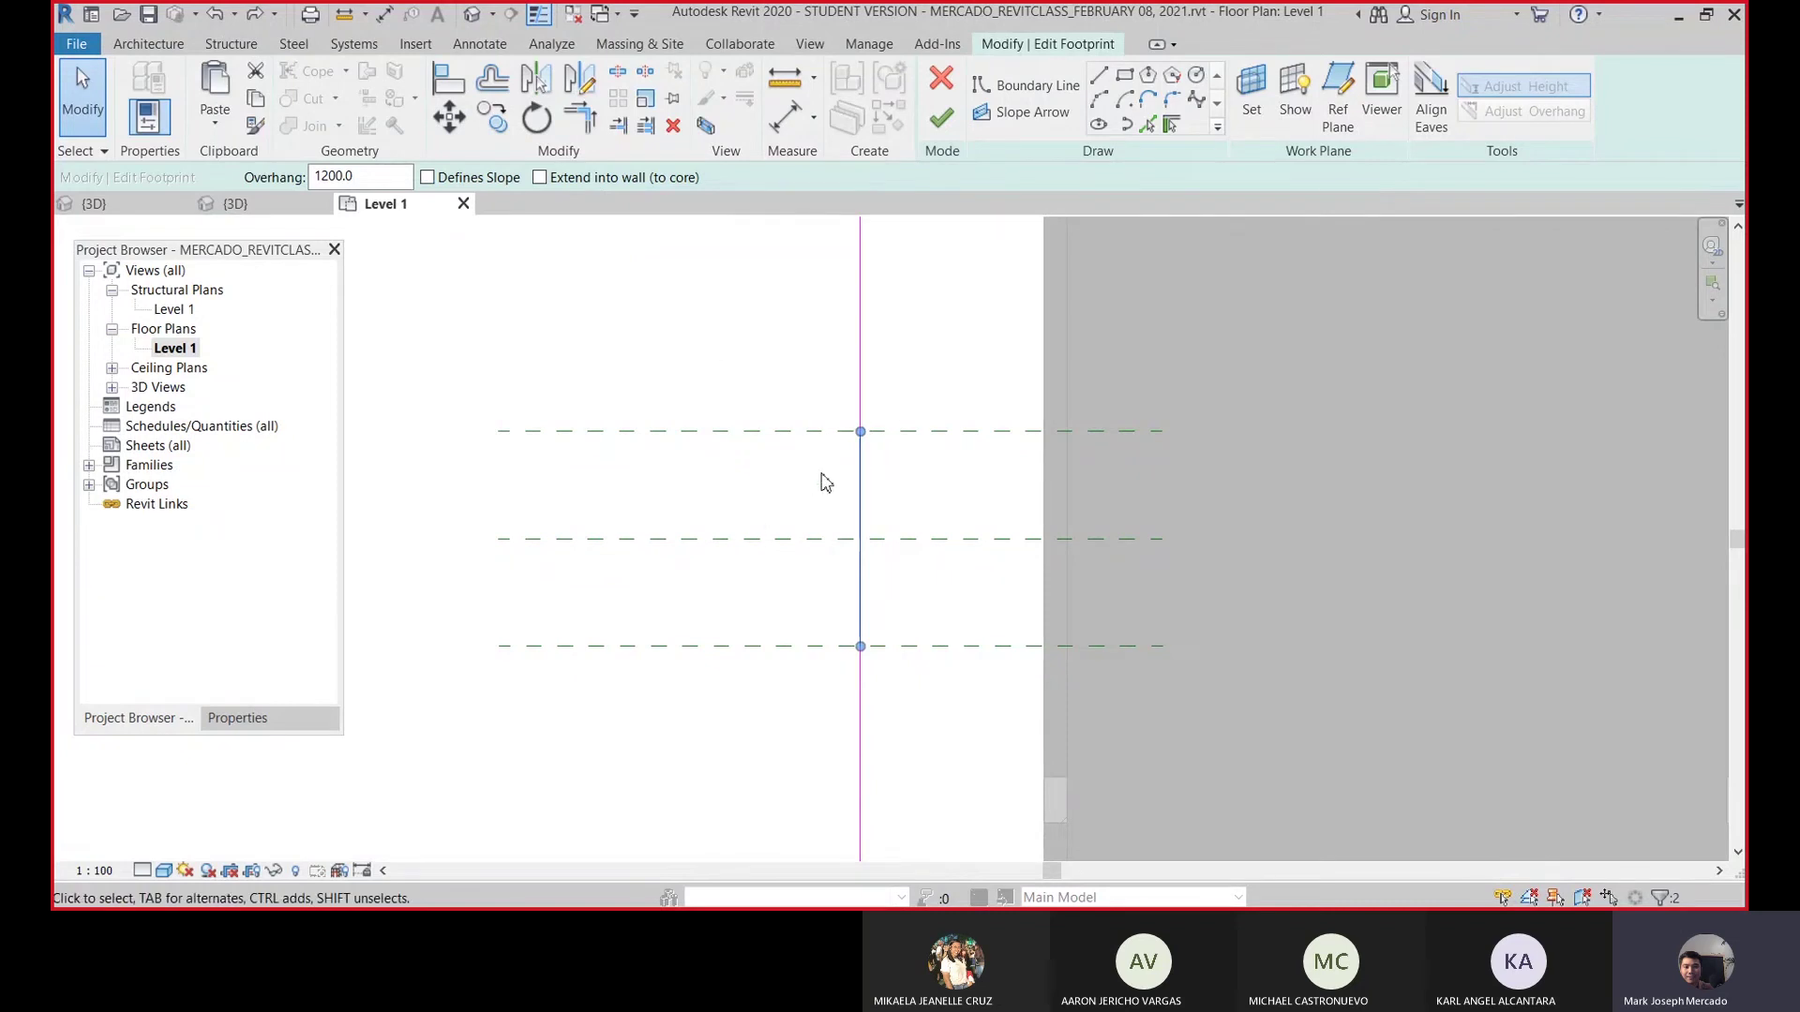
{"action": "scroll", "coordinate": [911, 557], "scroll_direction": "up", "scroll_amount": 1}
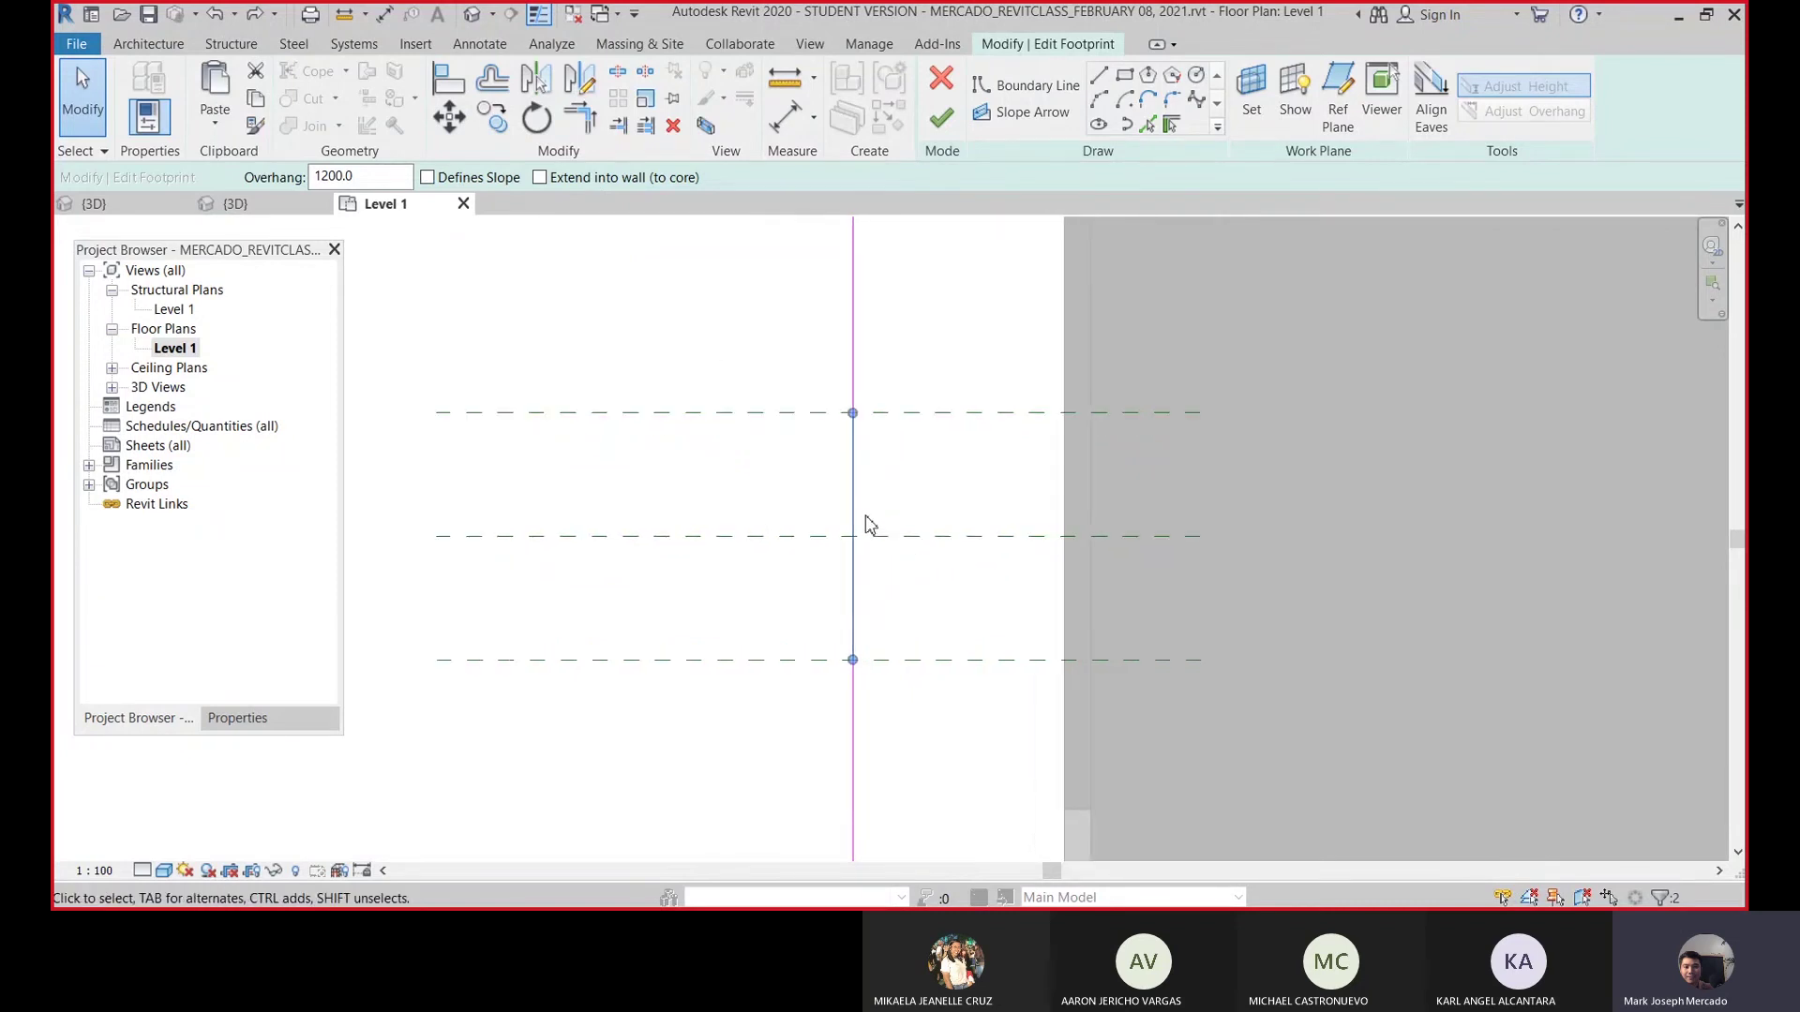
{"action": "left_click", "coordinate": [892, 379]}
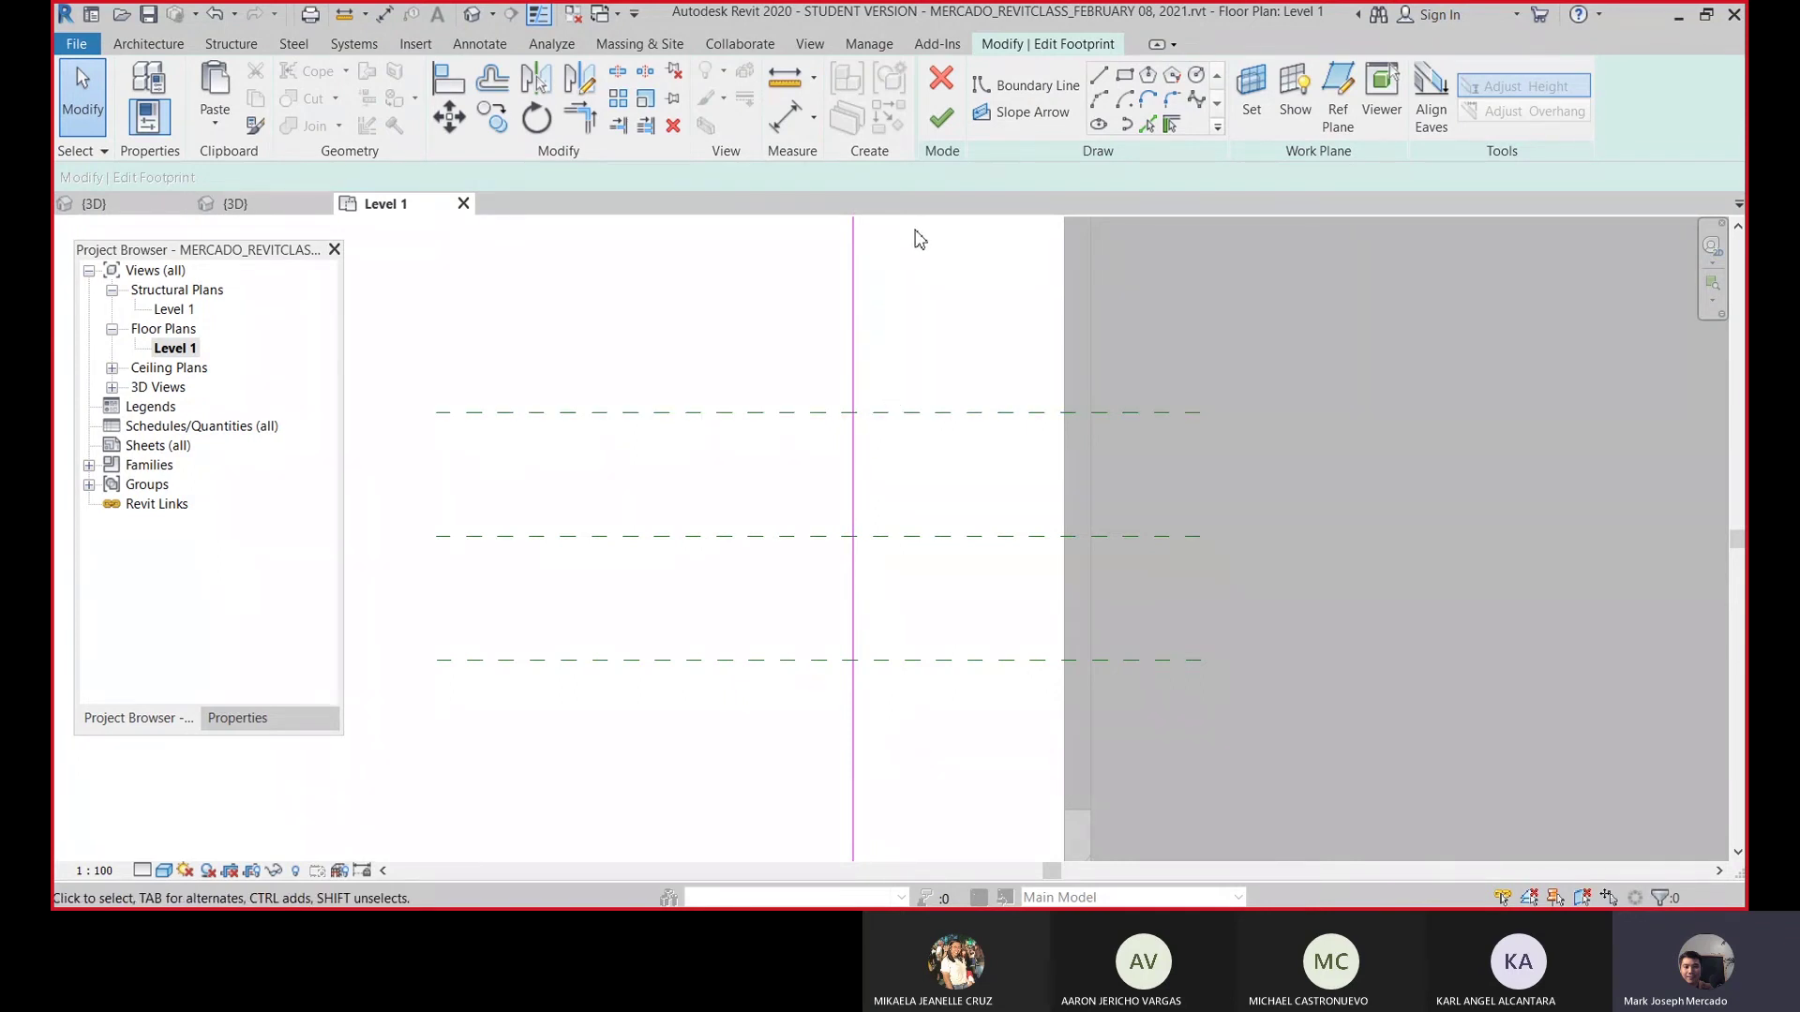
{"action": "left_click", "coordinate": [858, 468]}
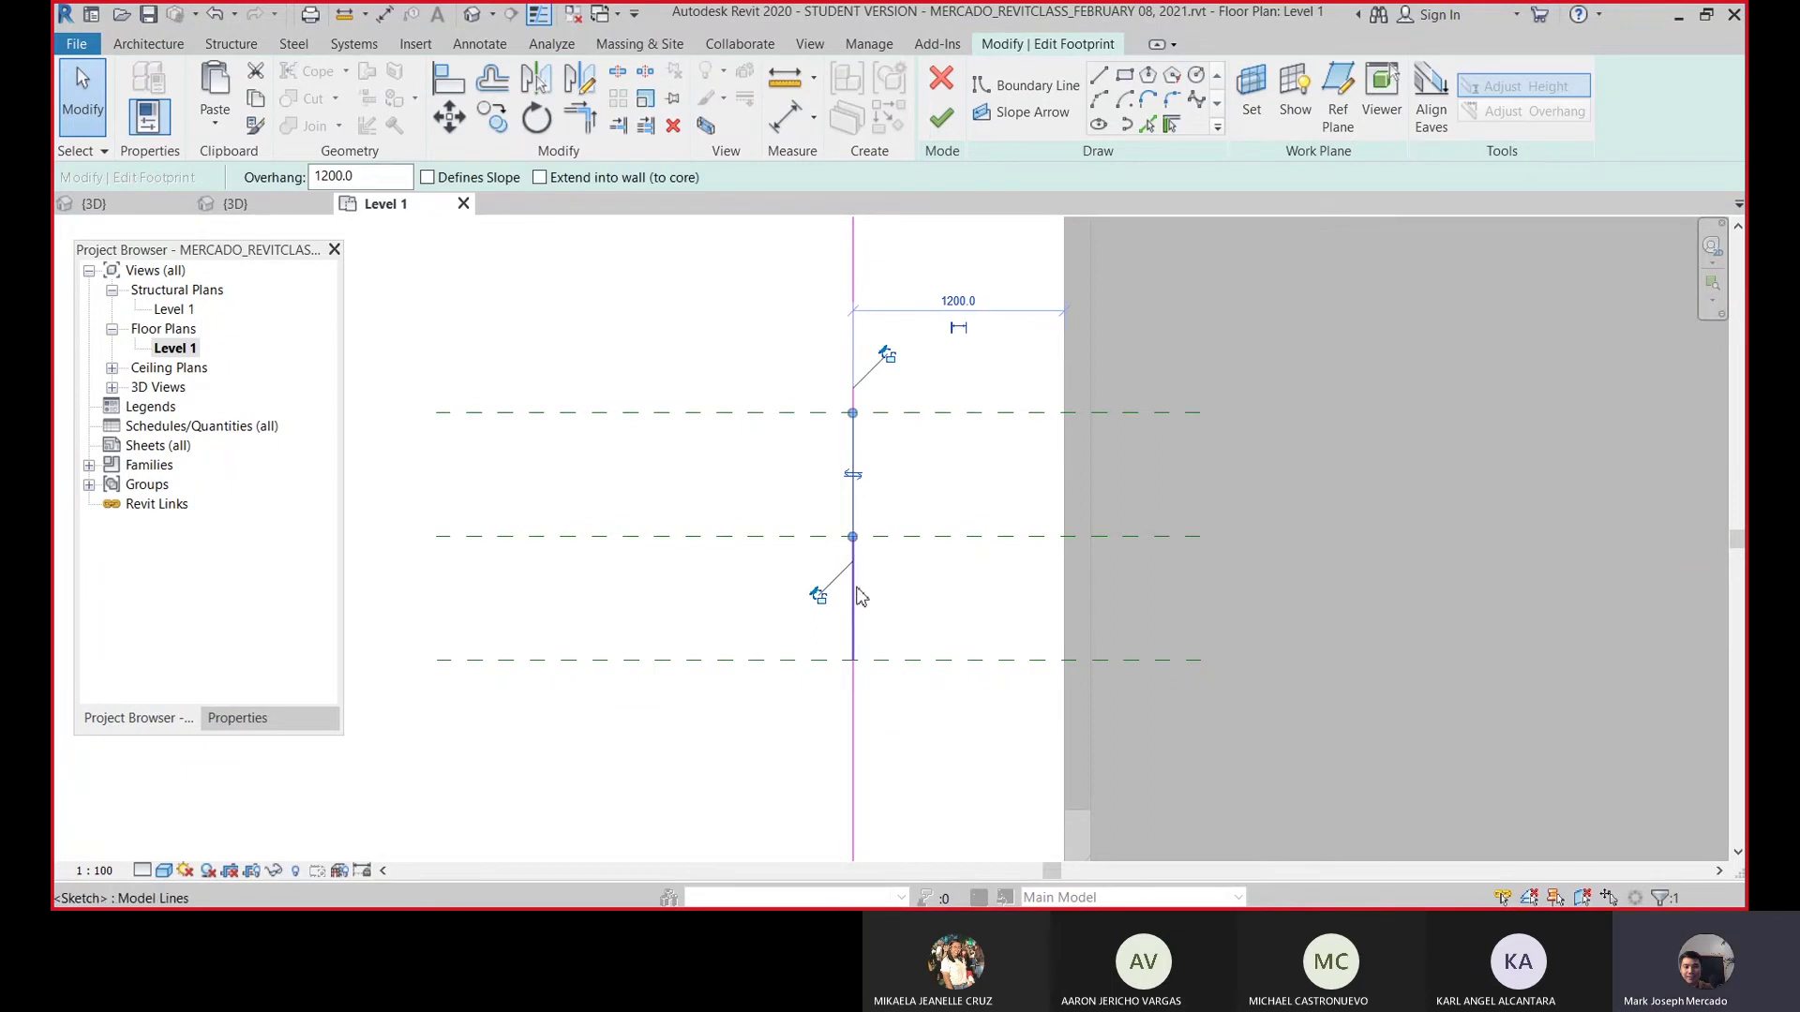
{"action": "key", "text": "ctrl+z"}
{"action": "key", "text": "ctrl+y"}
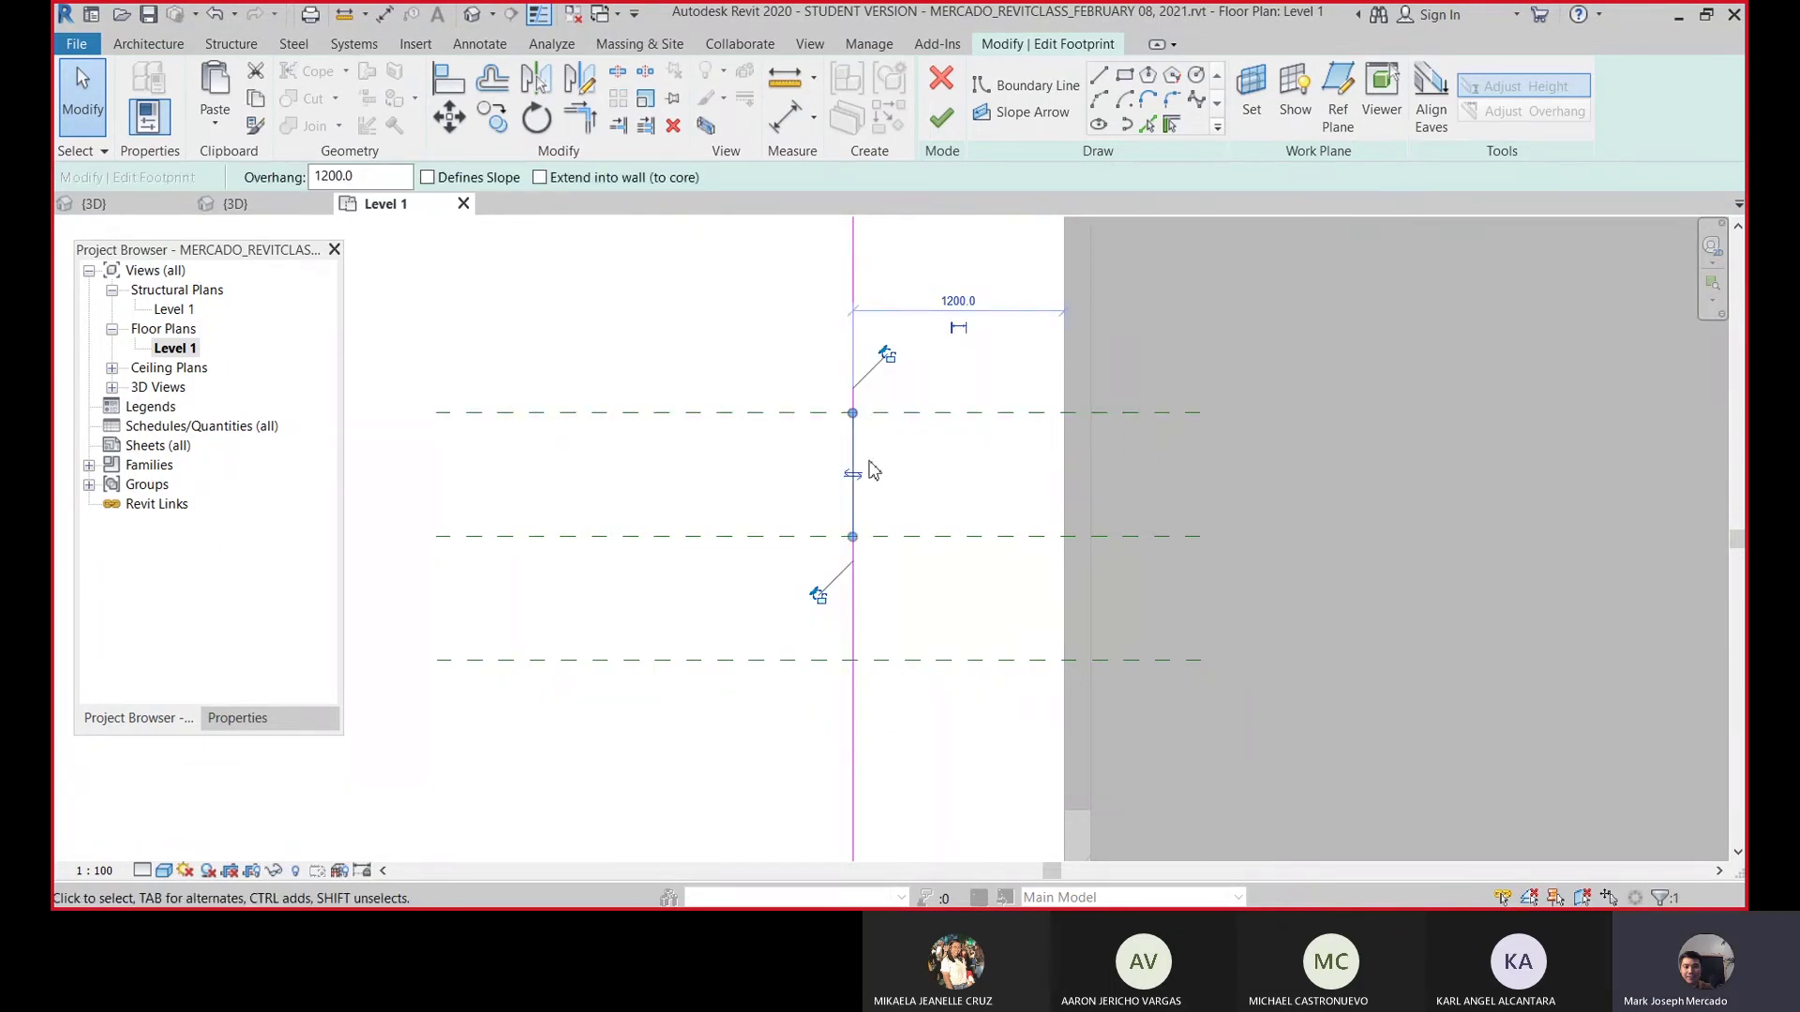
{"action": "left_click", "coordinate": [855, 451]}
{"action": "left_click", "coordinate": [857, 427]}
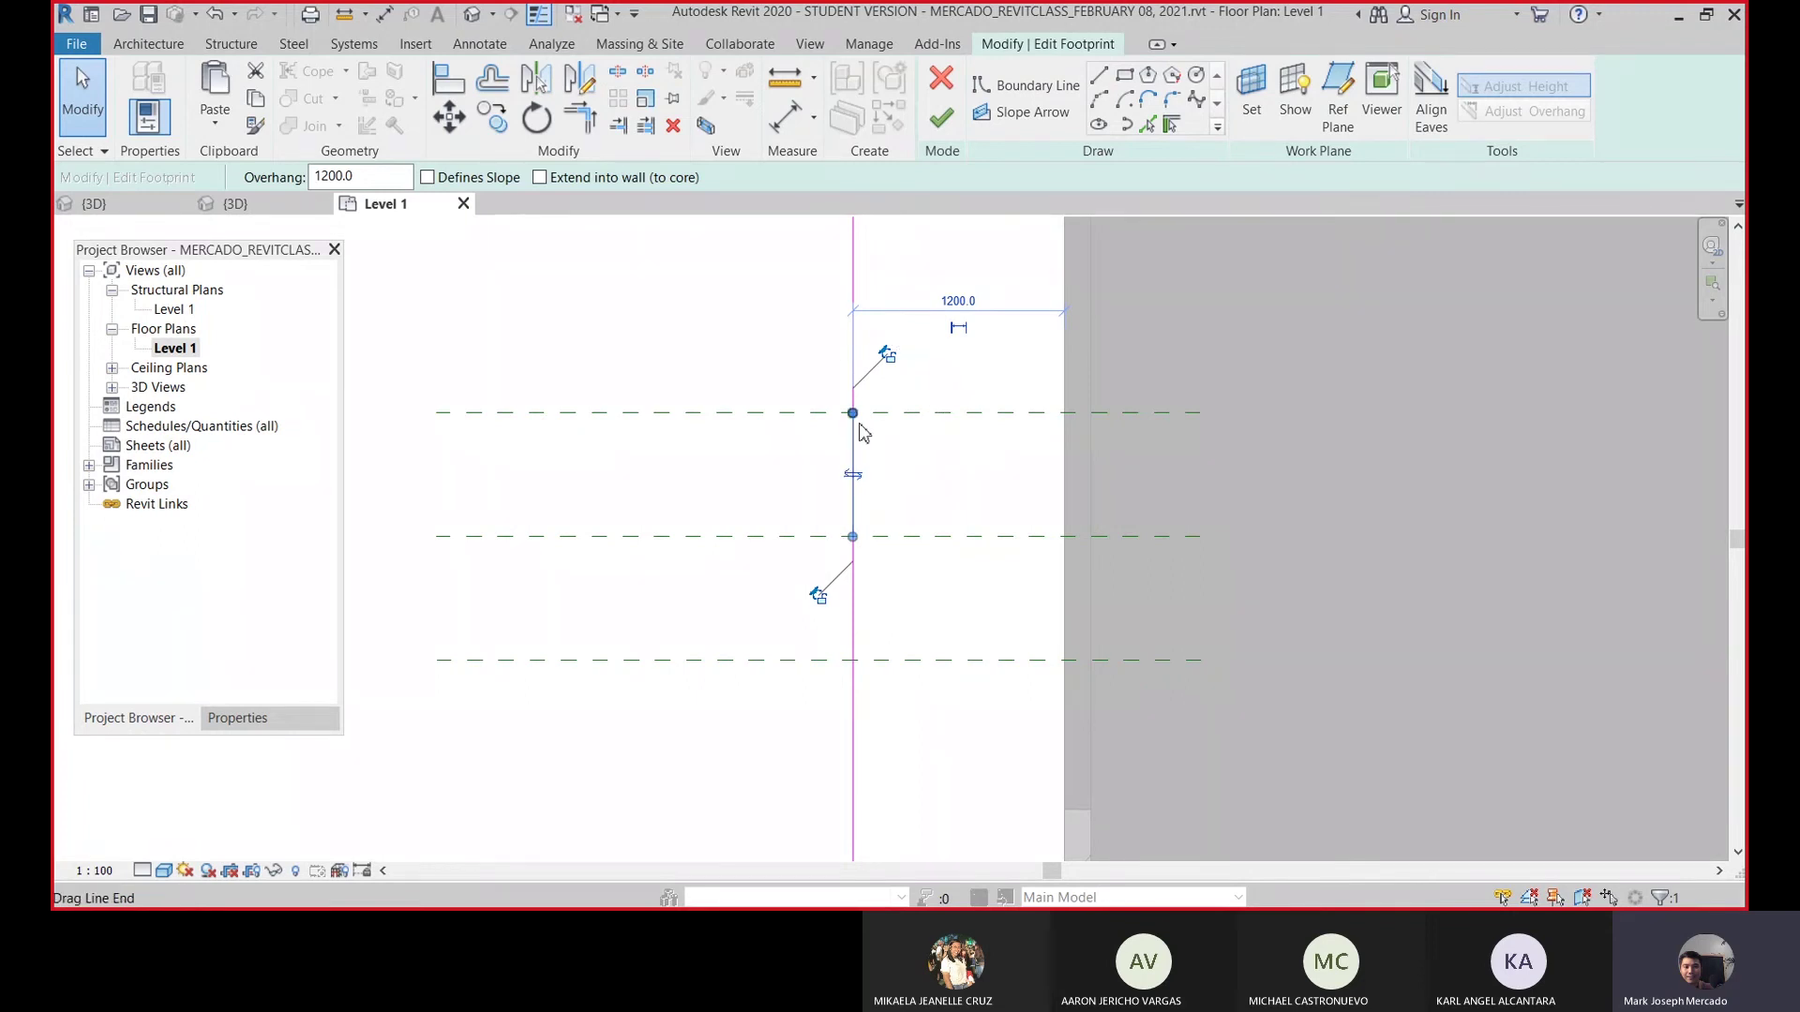
{"action": "left_click", "coordinate": [459, 183]}
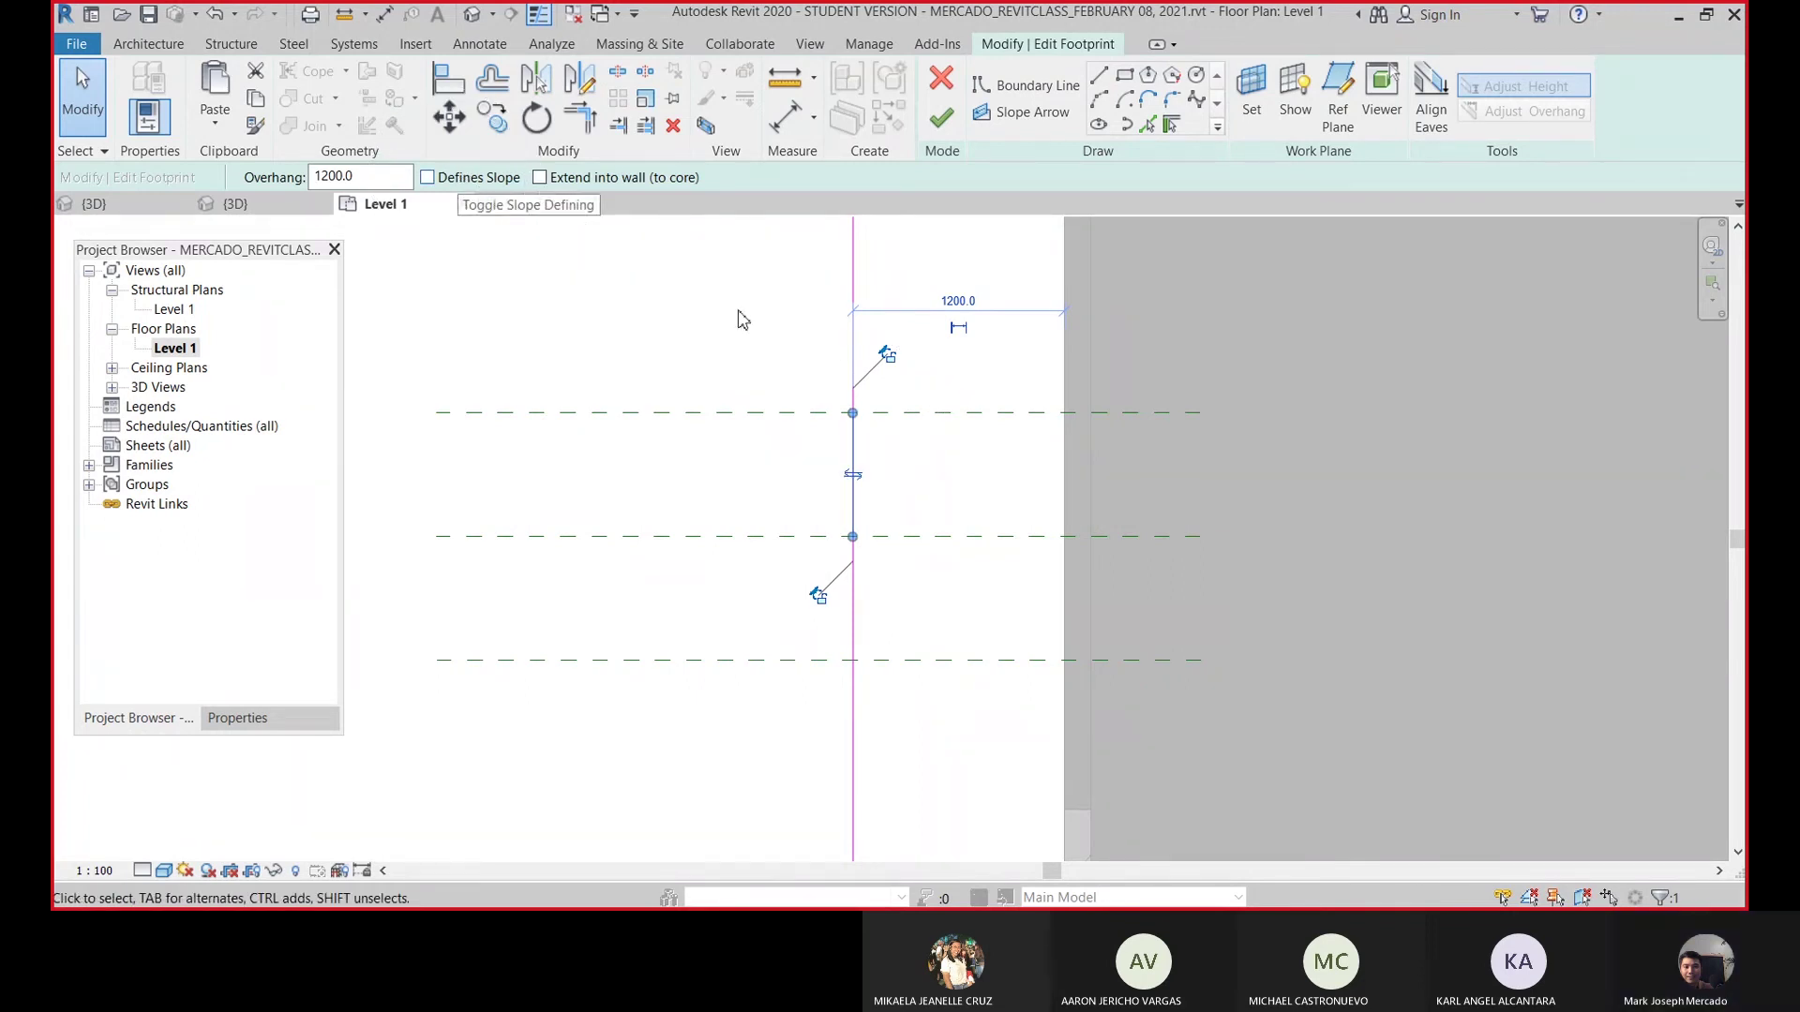
{"action": "left_click", "coordinate": [1023, 120]}
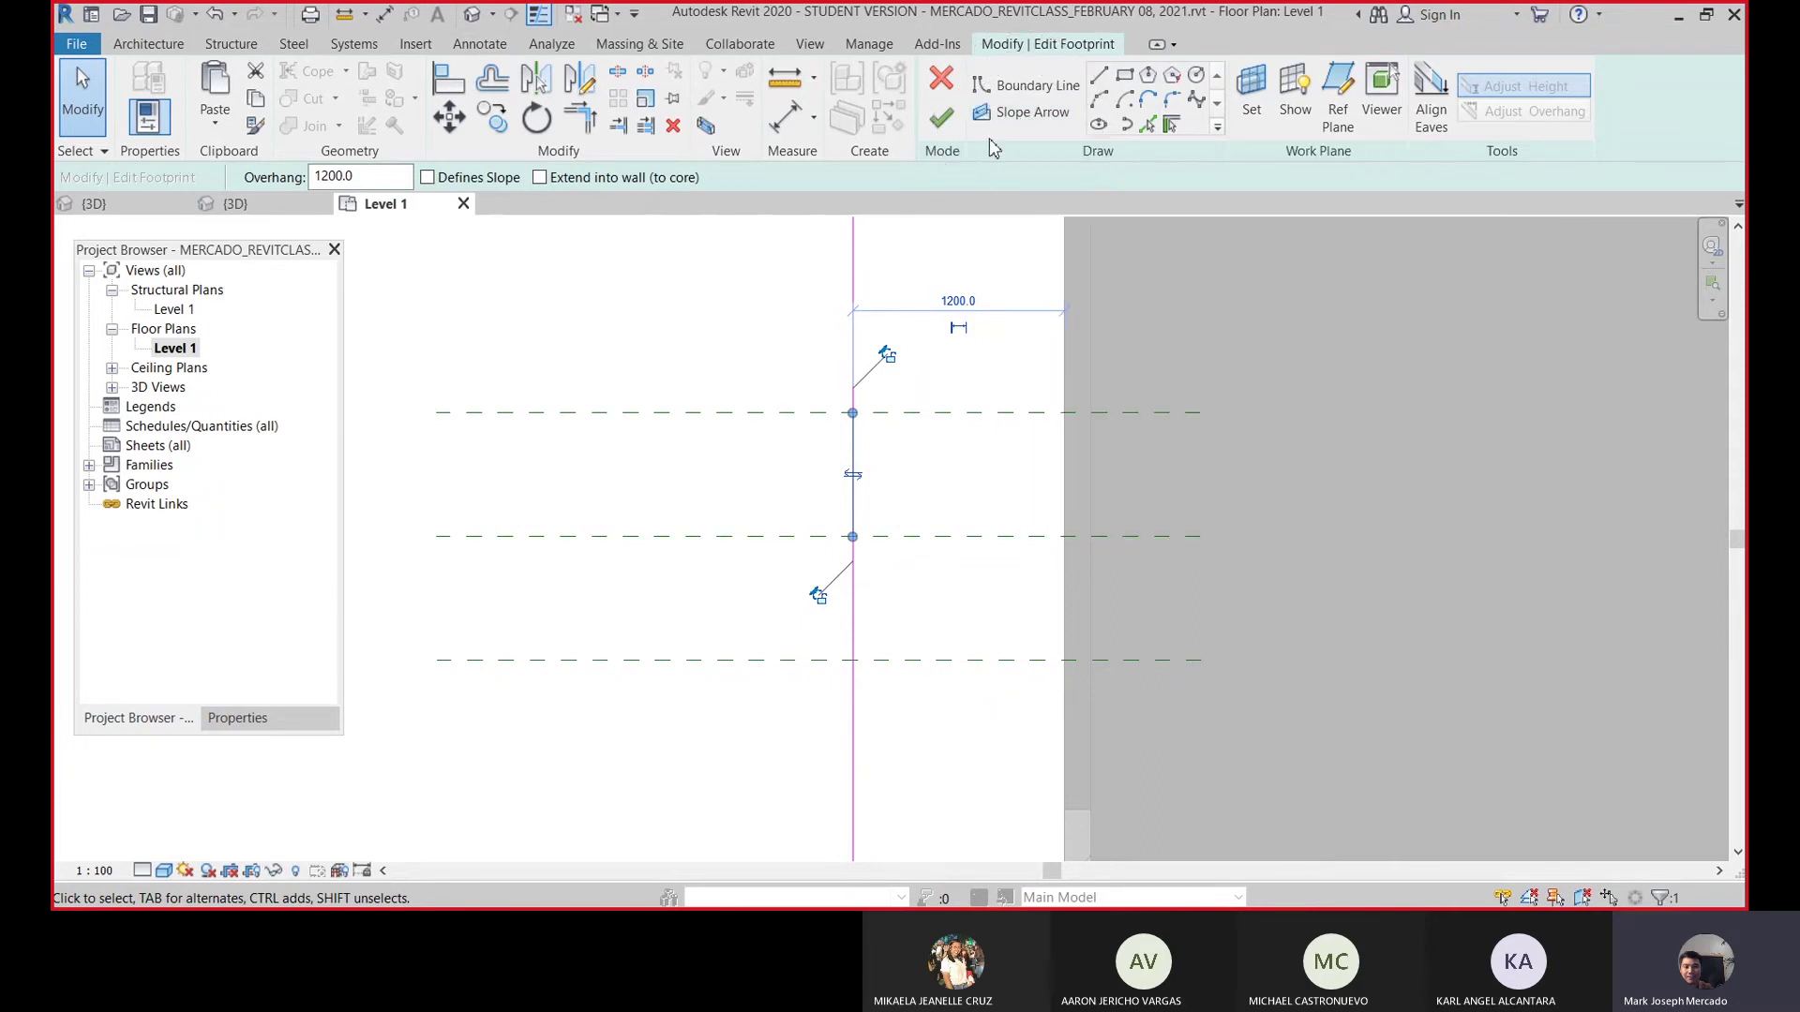
{"action": "left_click", "coordinate": [953, 378]}
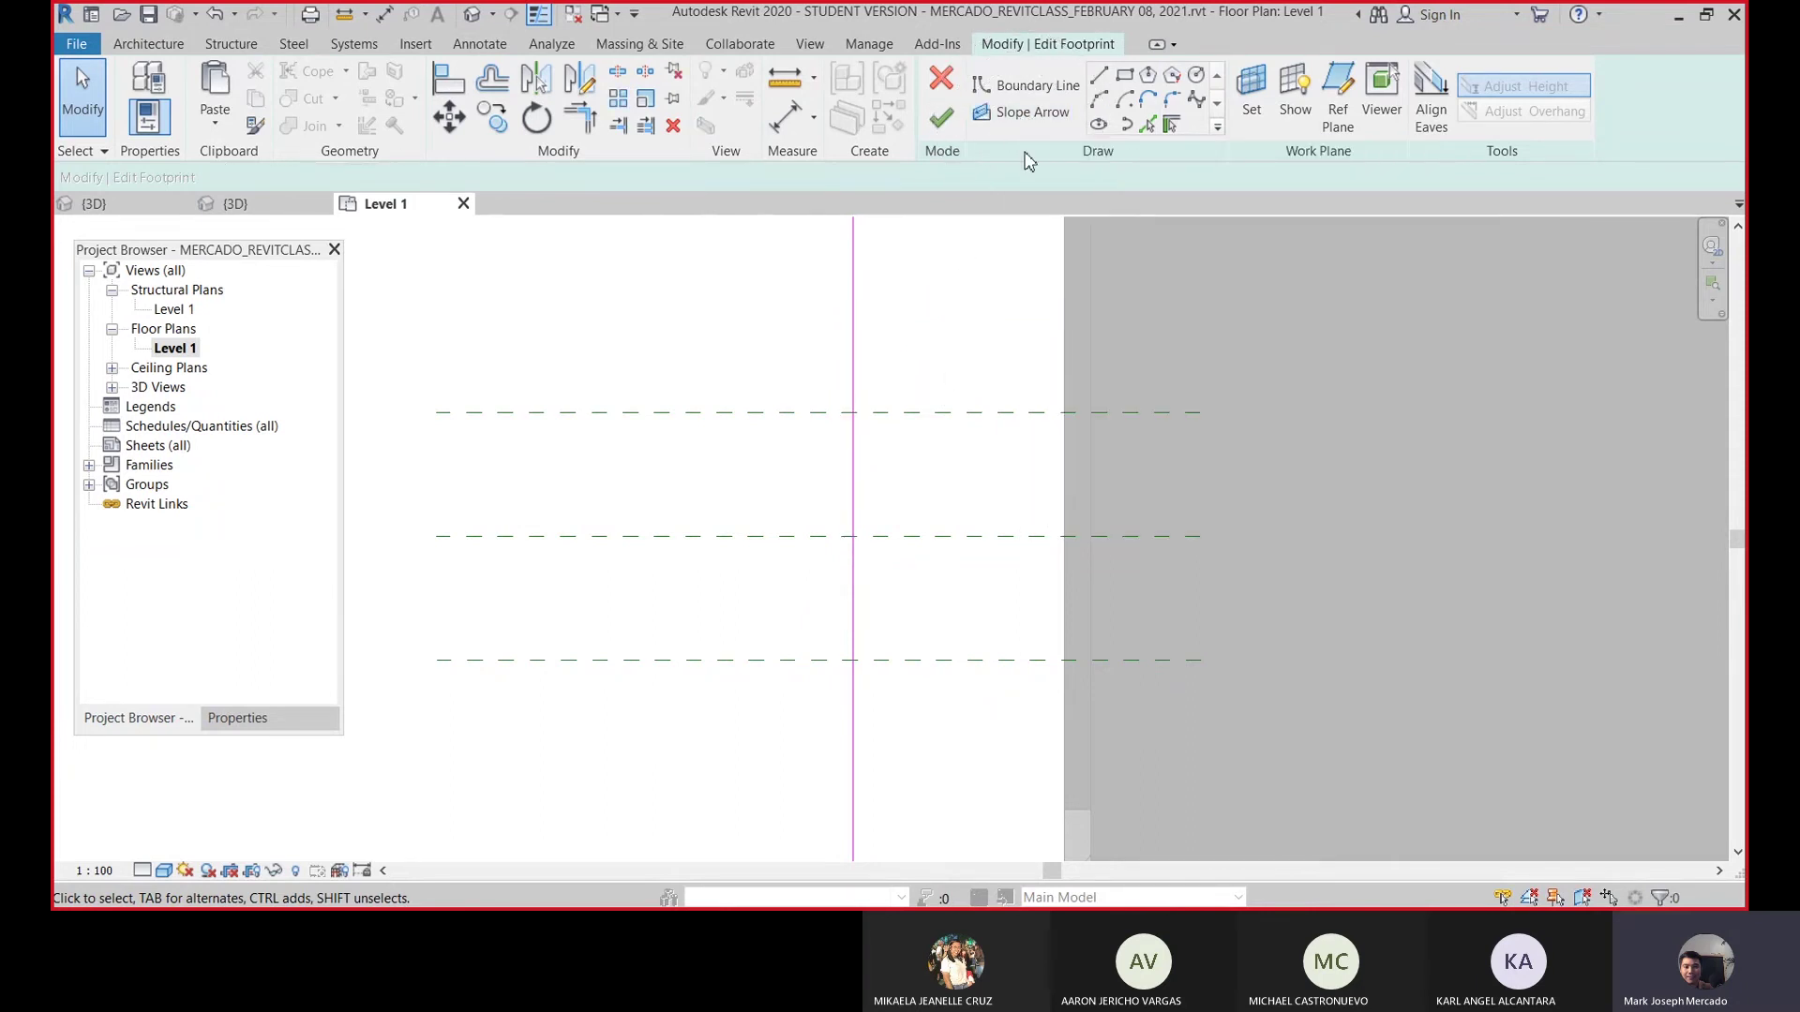
- Draw a slope arrow from the upper split point down to the segment's midpoint
{"action": "left_click", "coordinate": [1044, 54]}
{"action": "left_click", "coordinate": [1047, 55]}
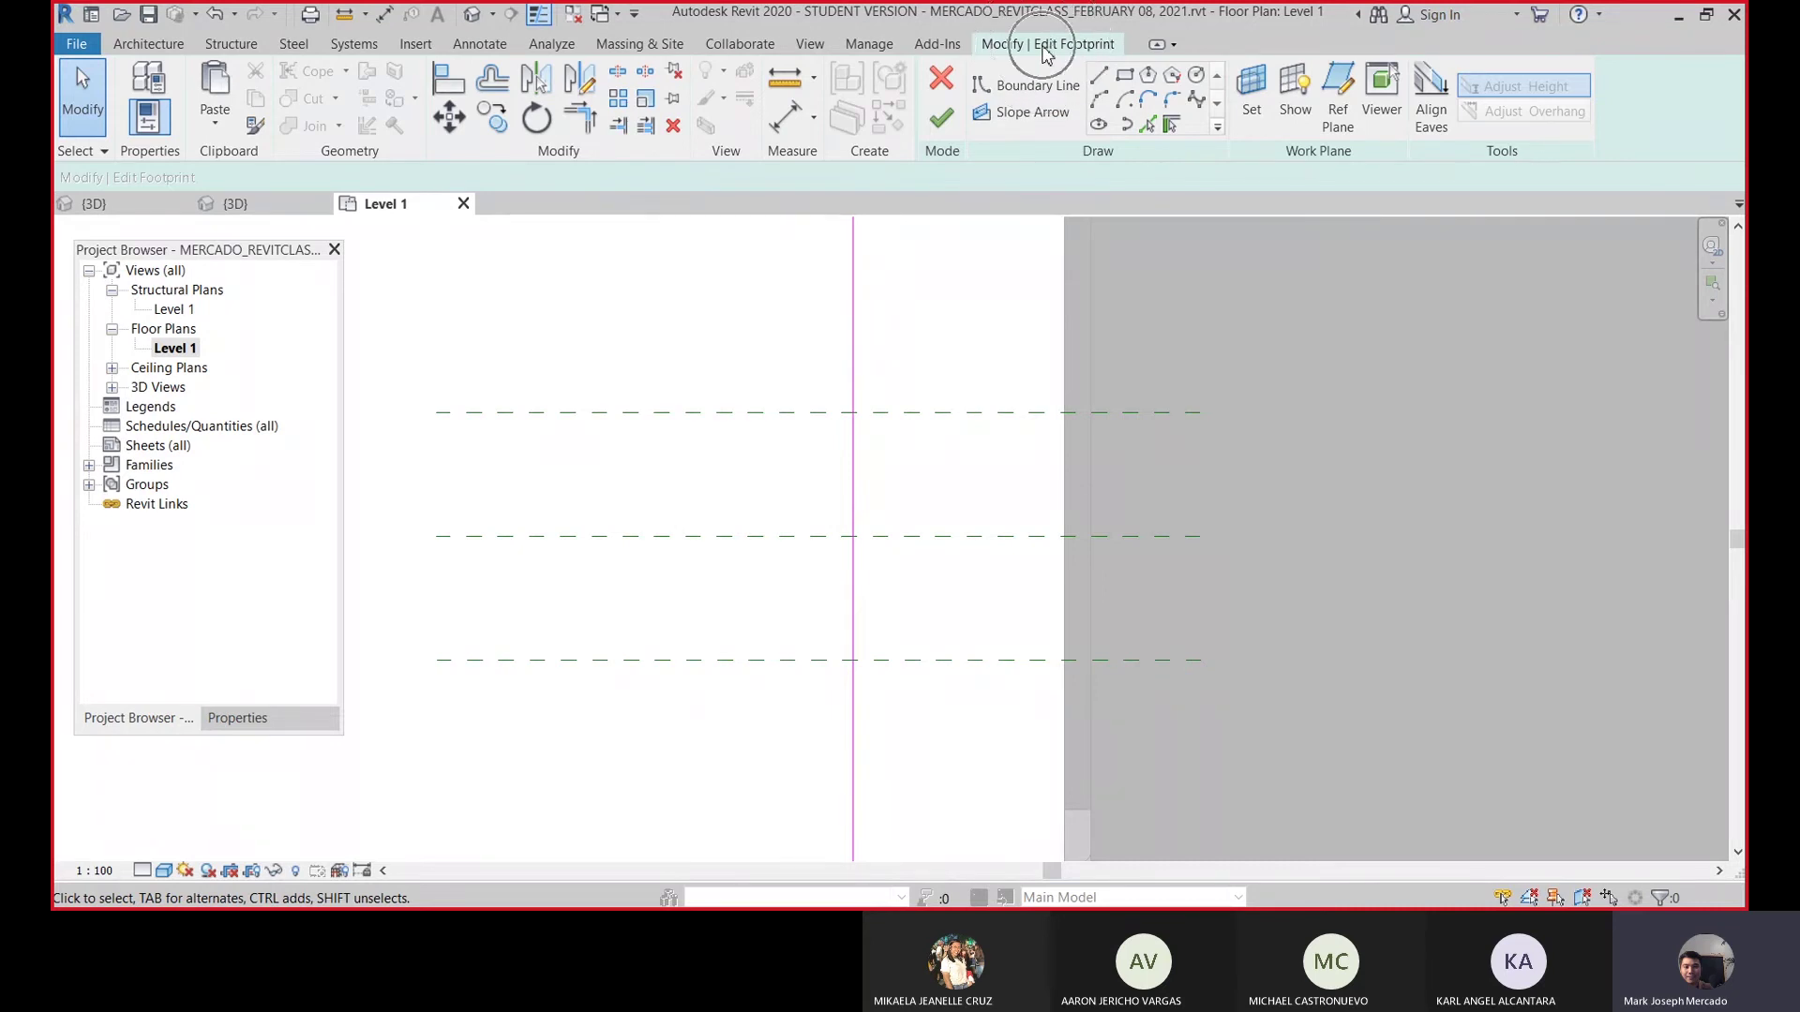
{"action": "left_click", "coordinate": [1114, 167]}
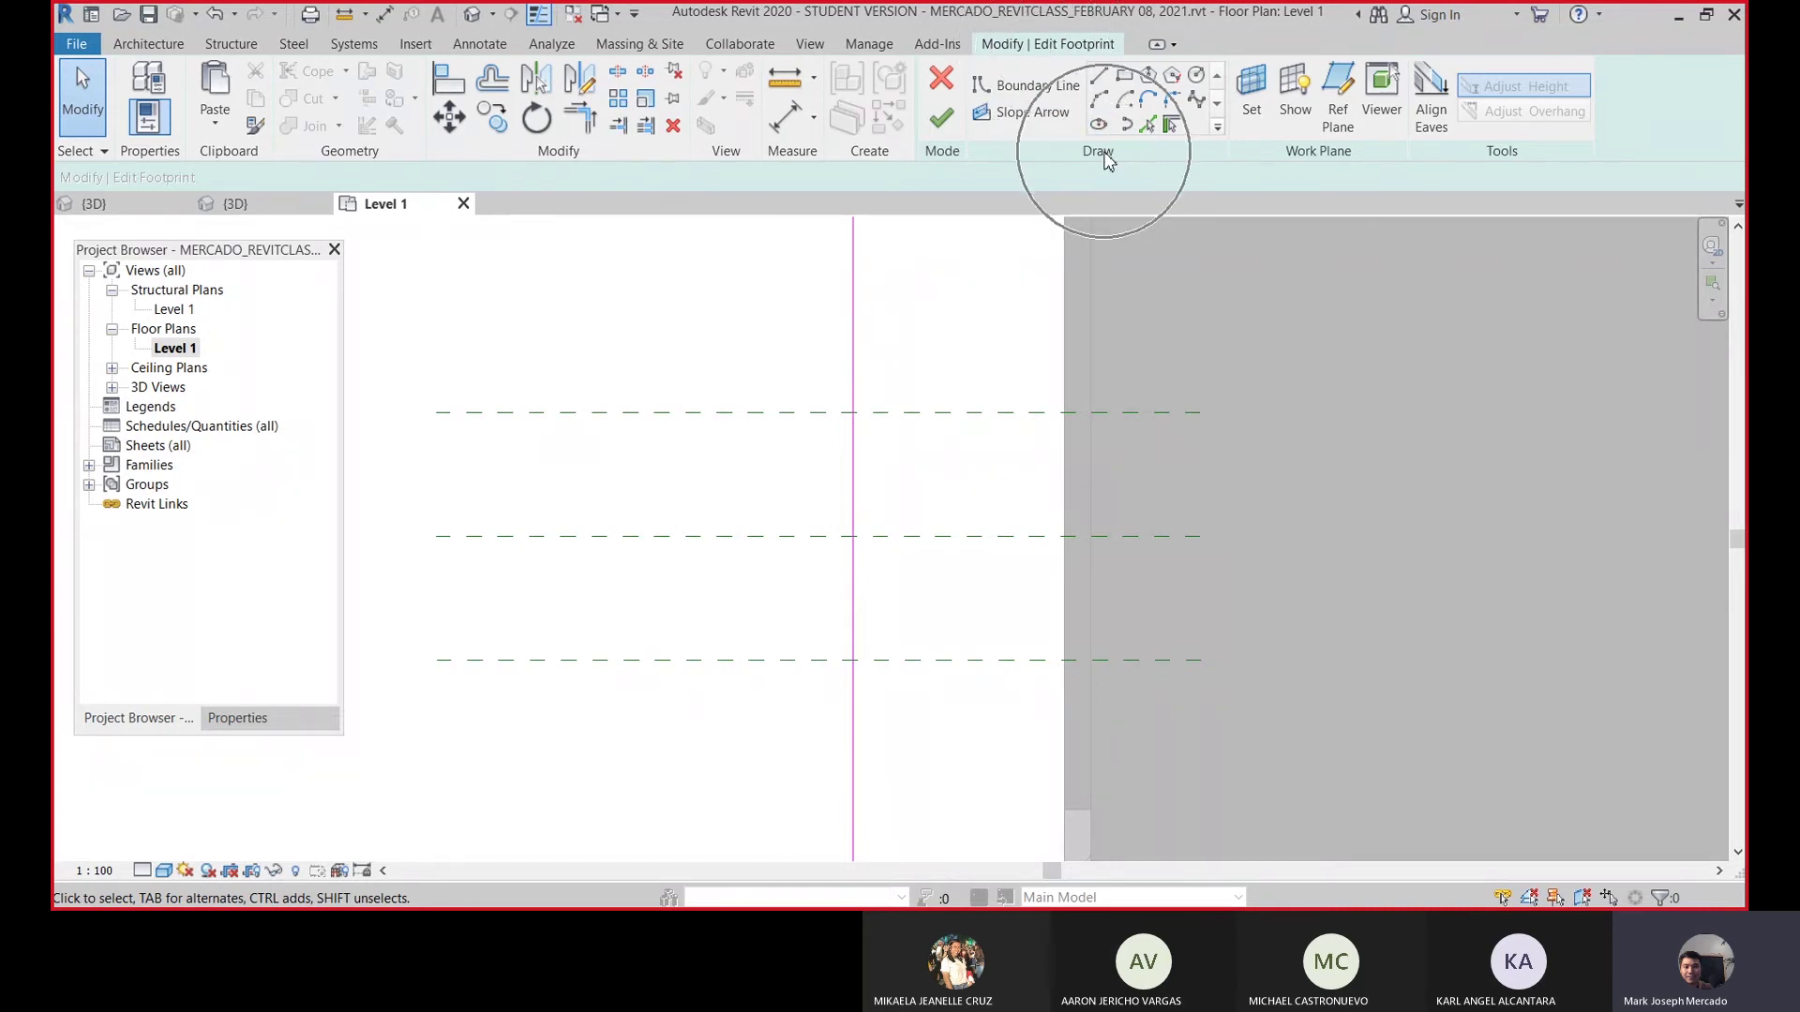
{"action": "left_click", "coordinate": [1028, 115]}
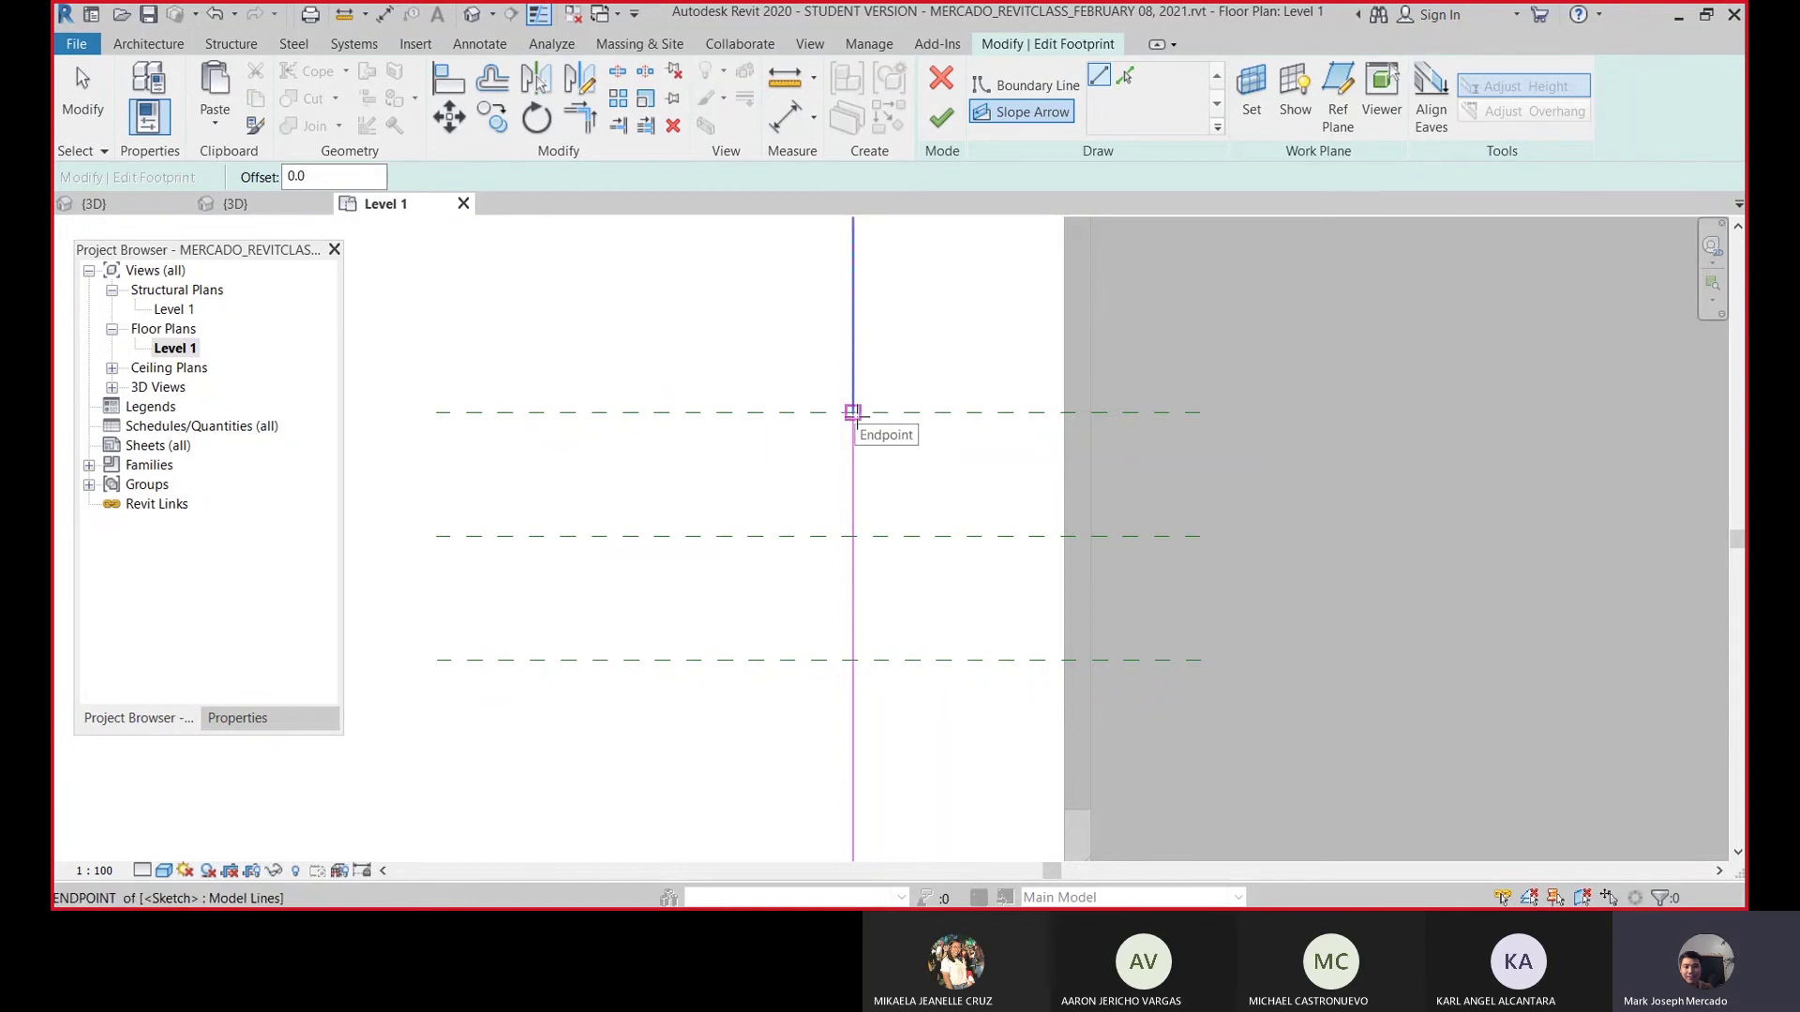
{"action": "left_click", "coordinate": [852, 412]}
{"action": "left_click", "coordinate": [852, 413]}
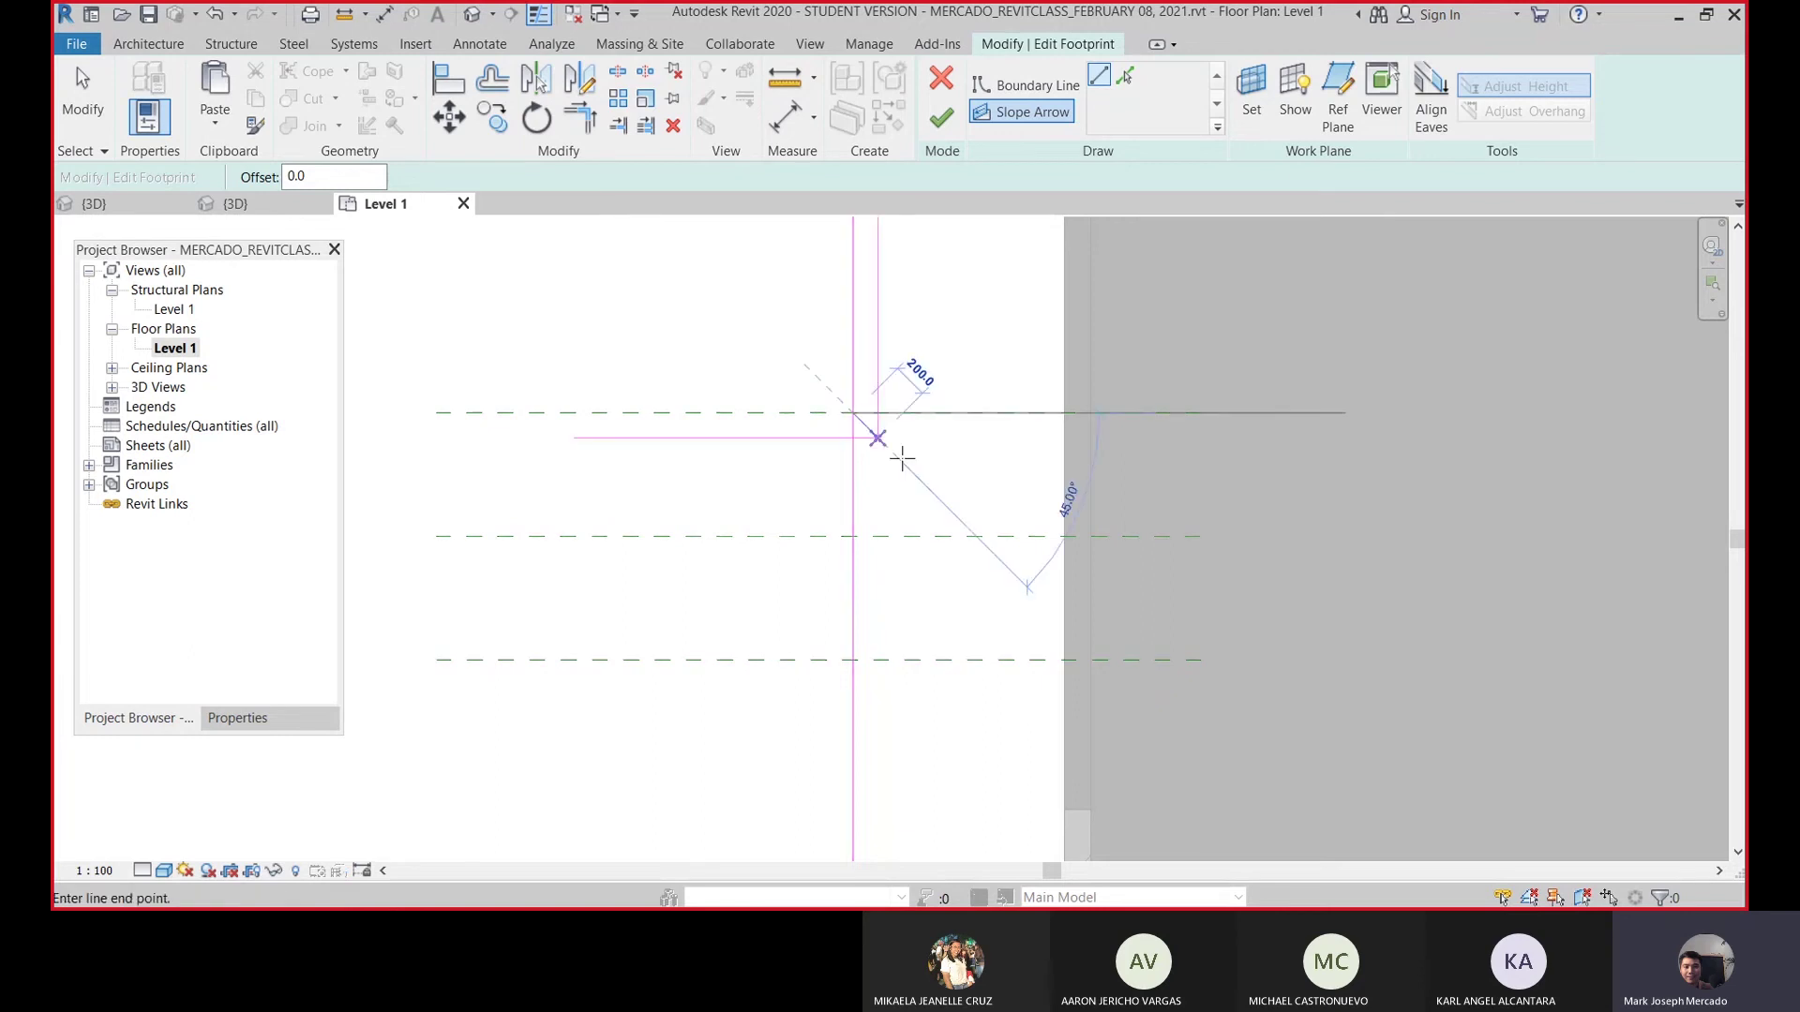
{"action": "left_click", "coordinate": [852, 536]}
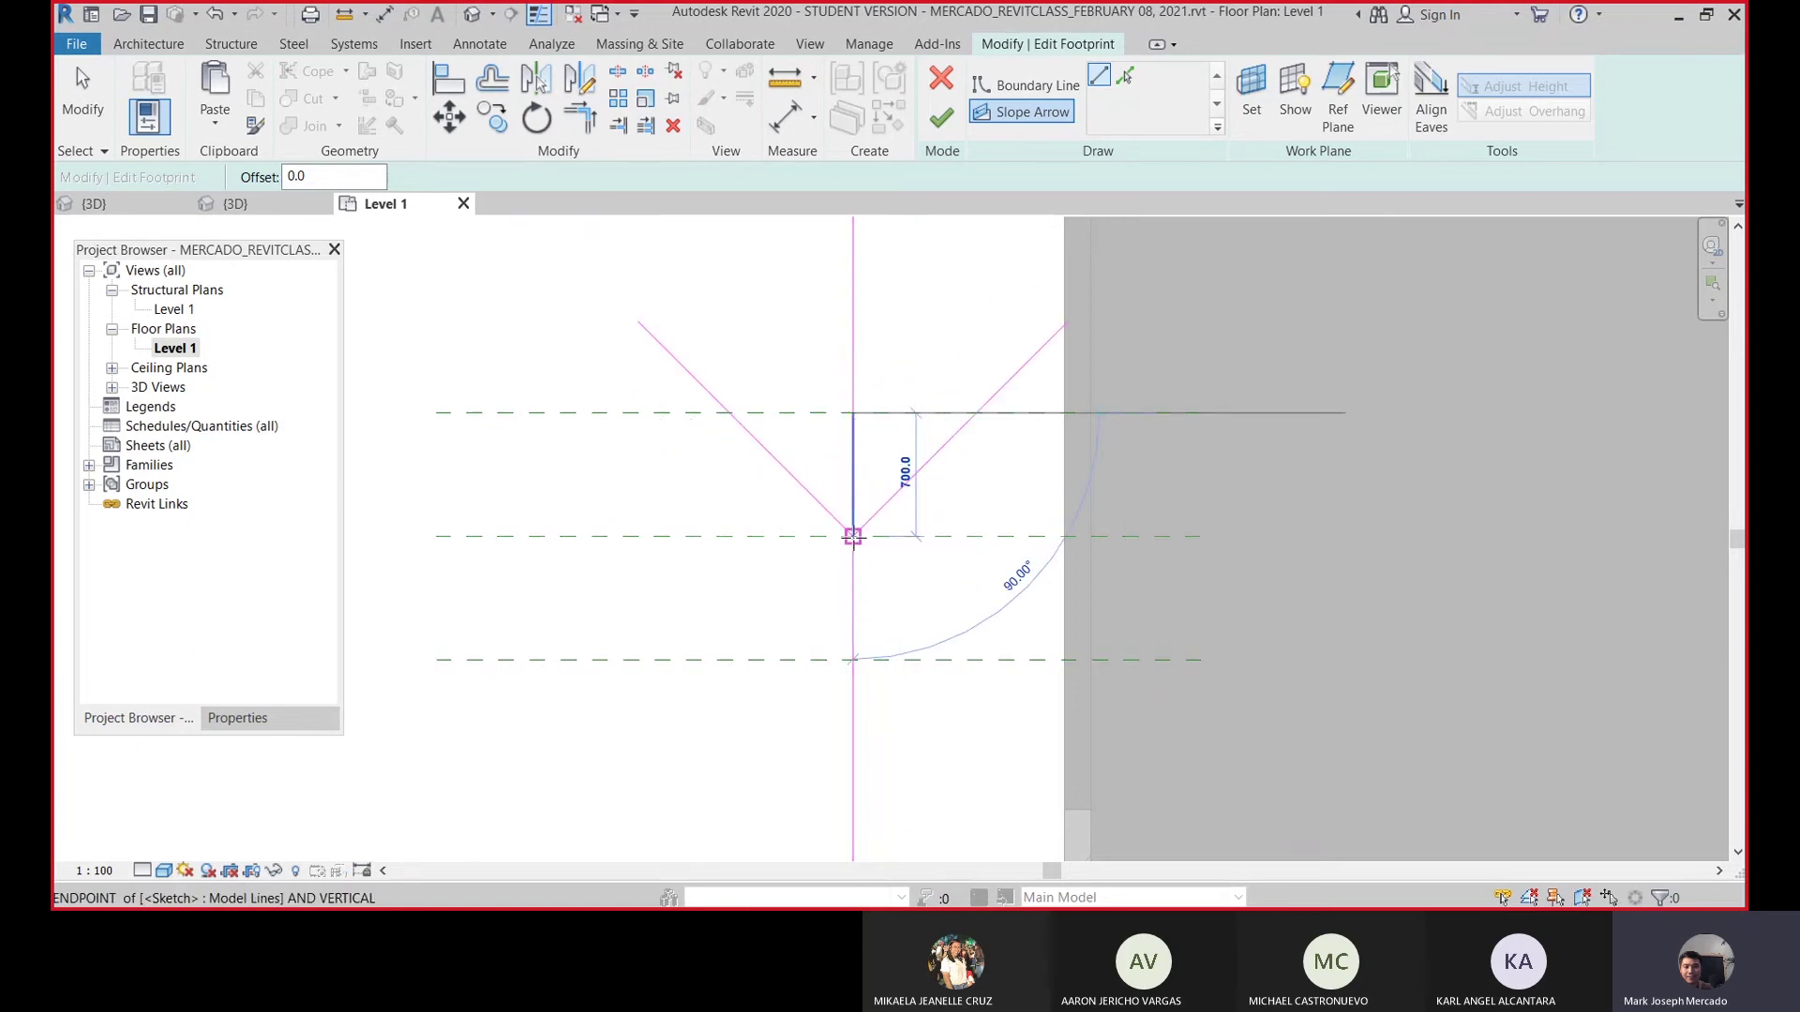
{"action": "key", "text": "Escape"}
{"action": "key", "text": "Escape"}
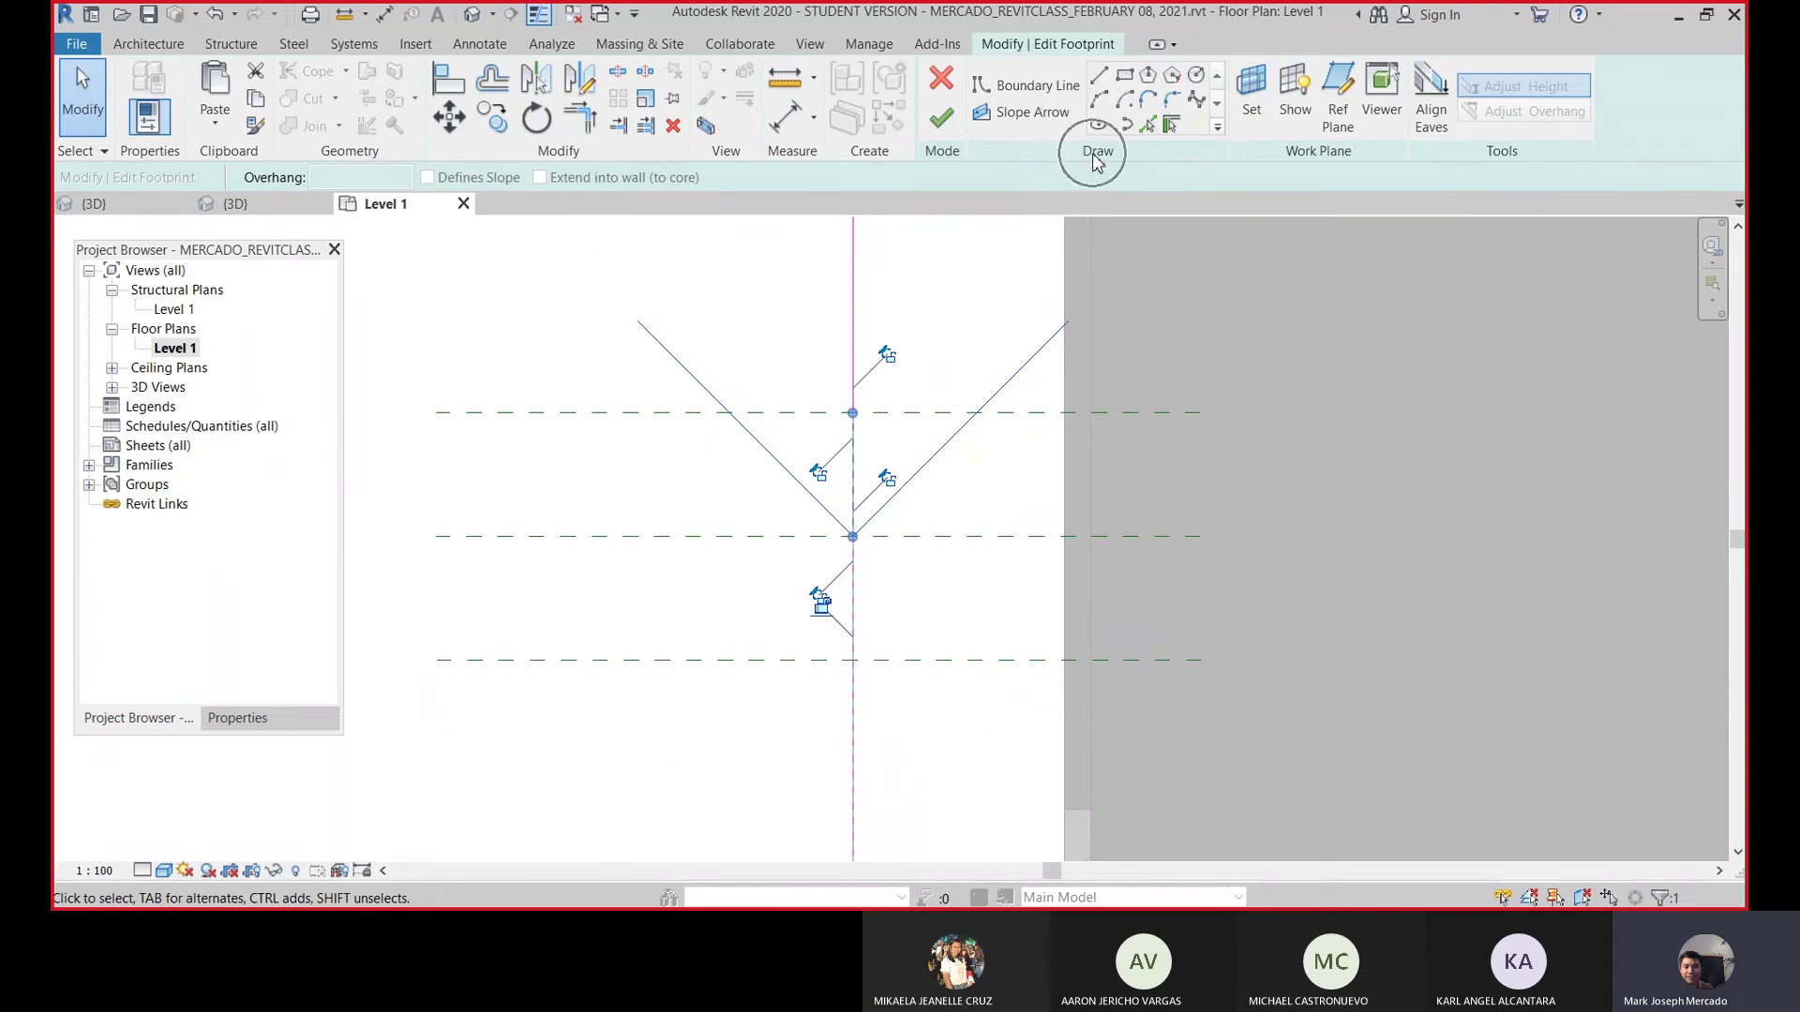
- Begin a second slope arrow at the lower split point
{"action": "left_click", "coordinate": [1022, 115]}
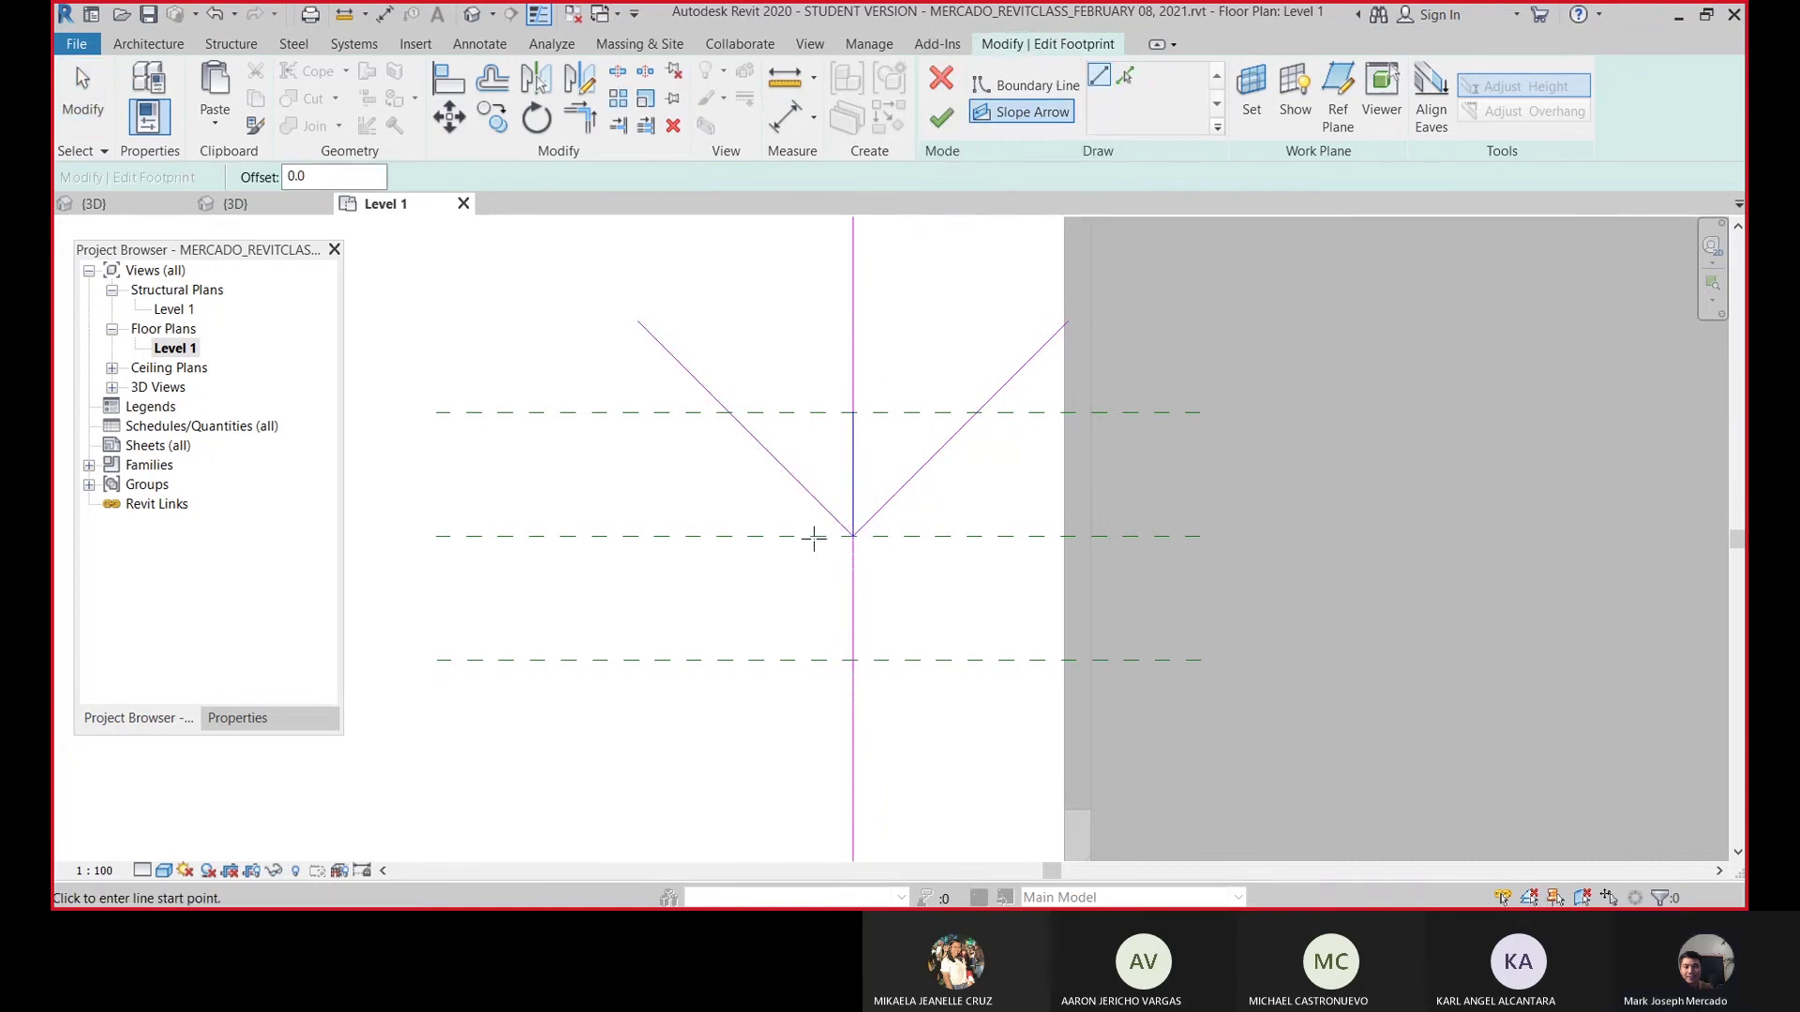
{"action": "left_click", "coordinate": [853, 660]}
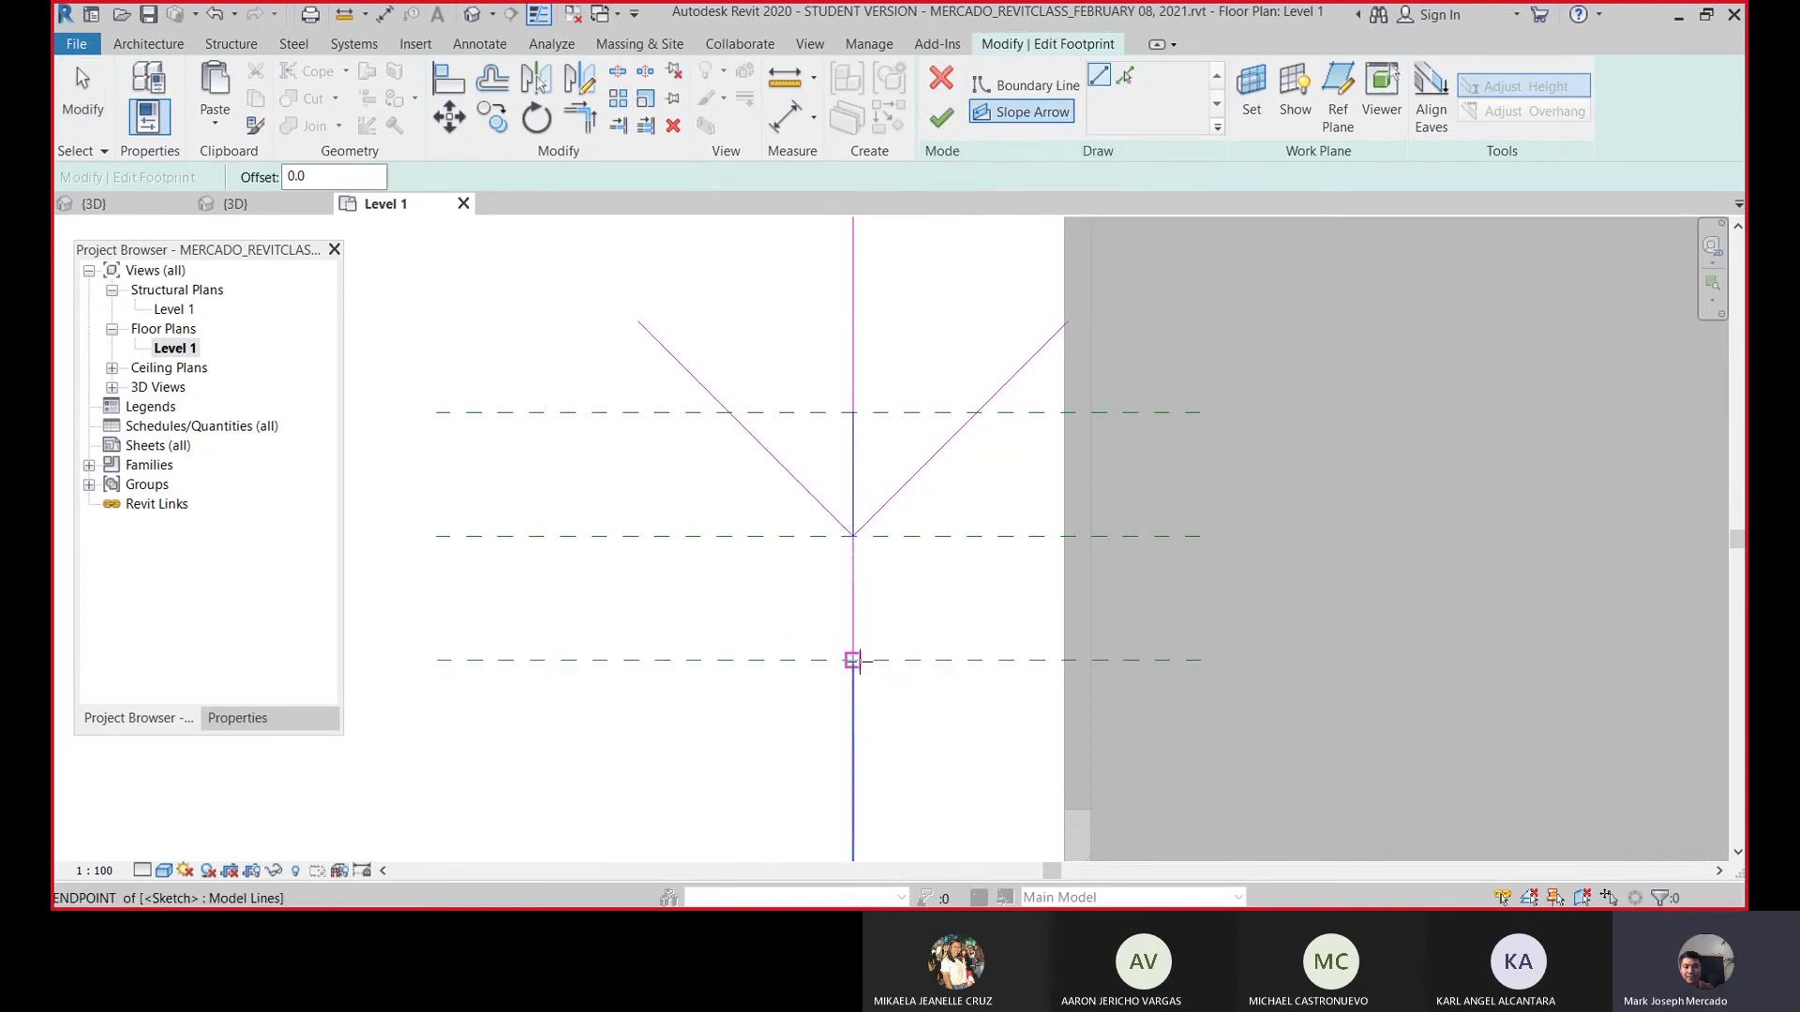
{"action": "left_click", "coordinate": [854, 660]}
- End the second slope arrow at the midpoint so both arrows meet
{"action": "left_click", "coordinate": [853, 536]}
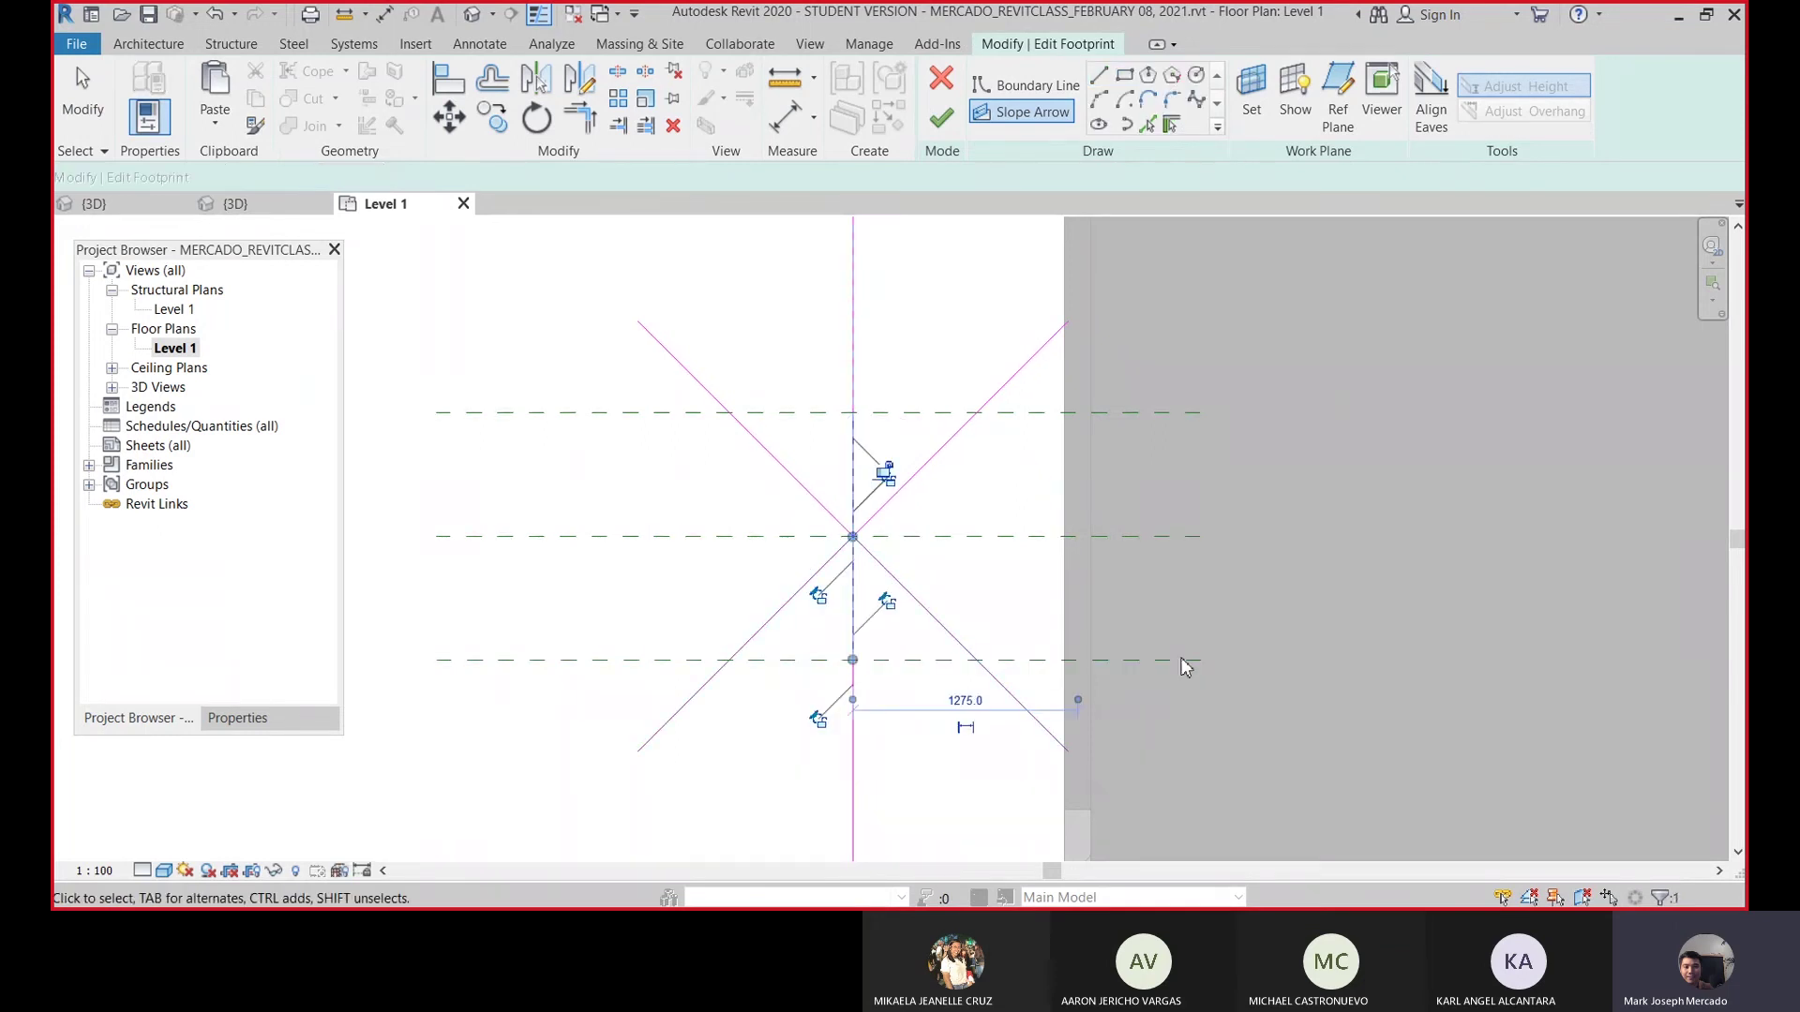
{"action": "key", "text": "Escape"}
{"action": "left_click", "coordinate": [1131, 598]}
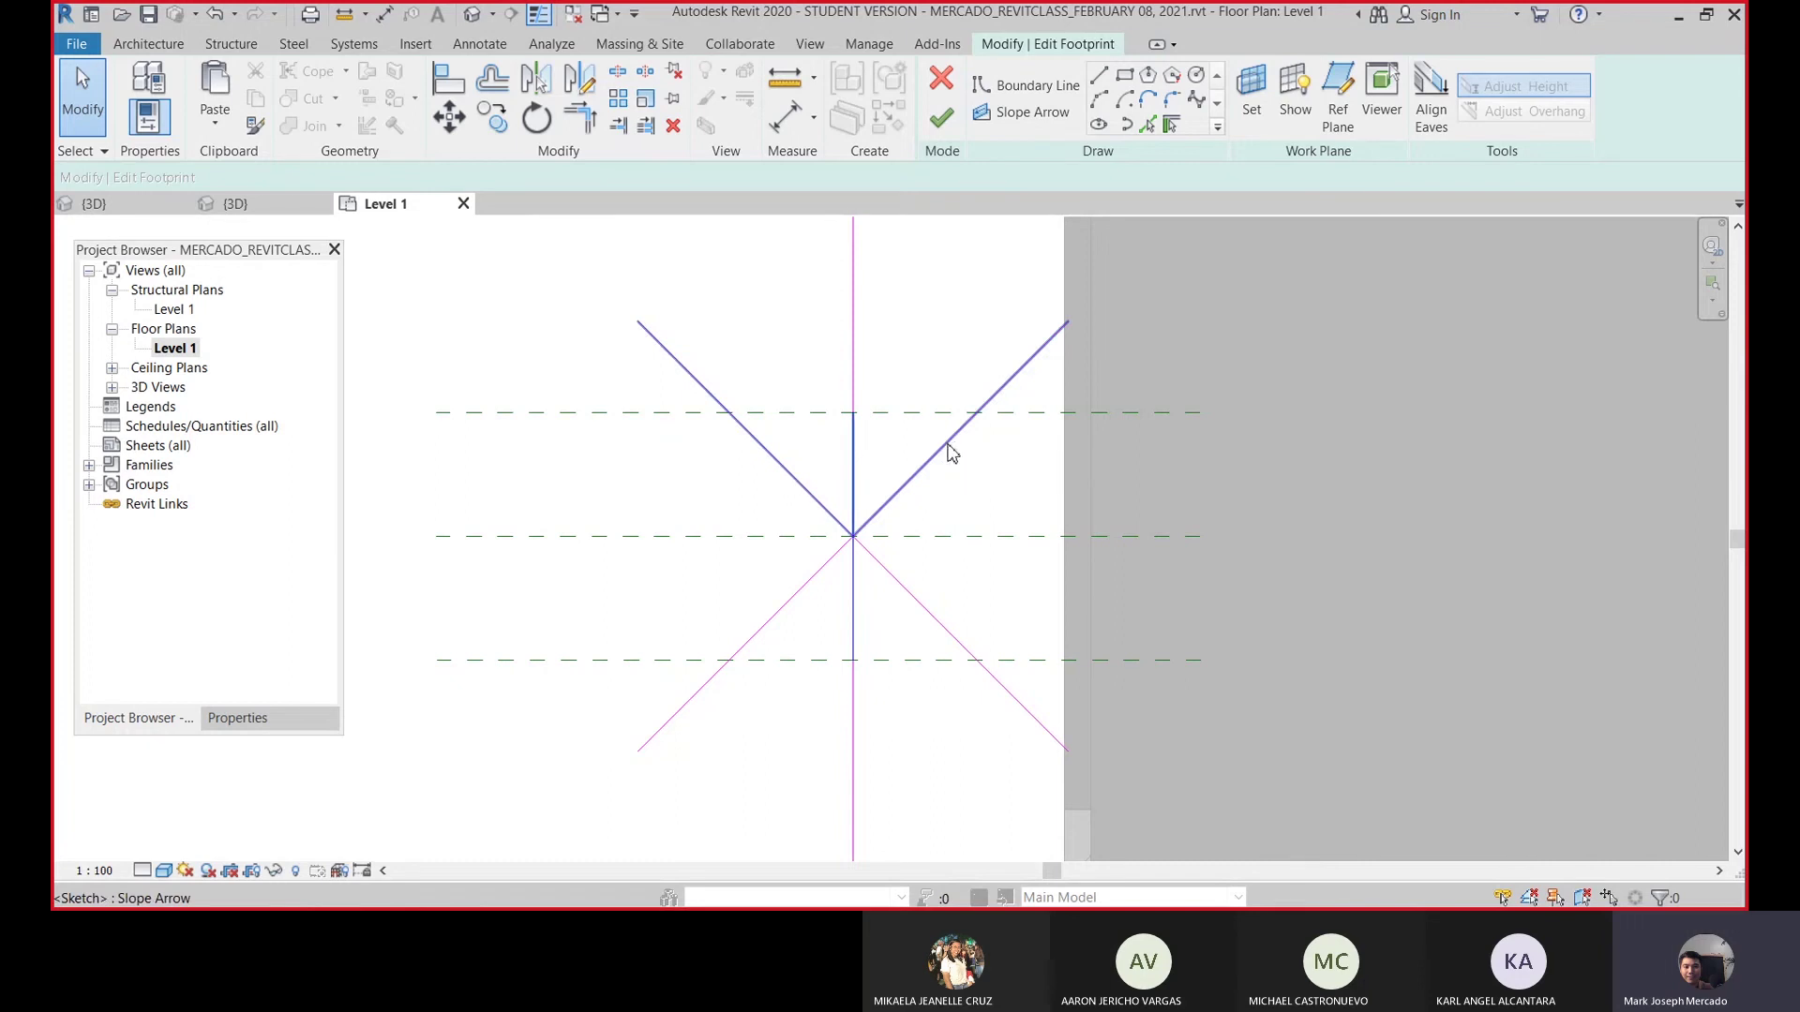
- Select the upper slope arrow and Ctrl-add the lower slope arrow
{"action": "left_click", "coordinate": [895, 502]}
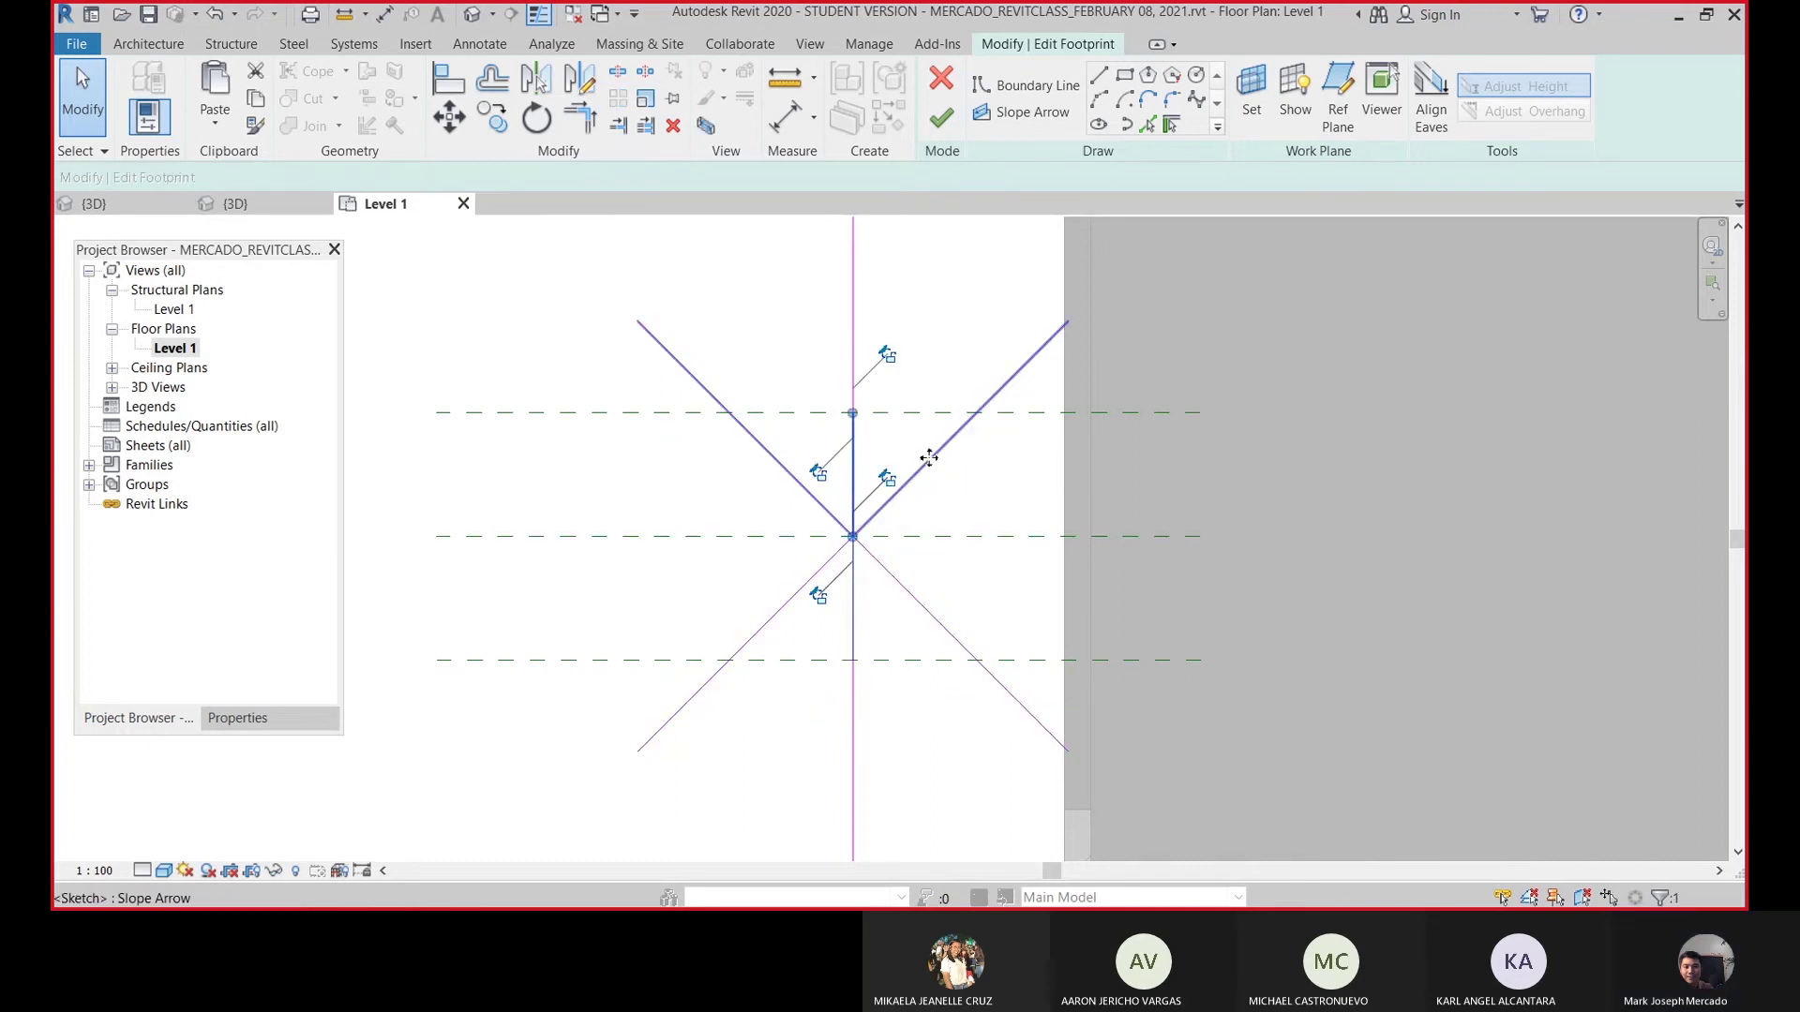
{"action": "left_click", "coordinate": [929, 458]}
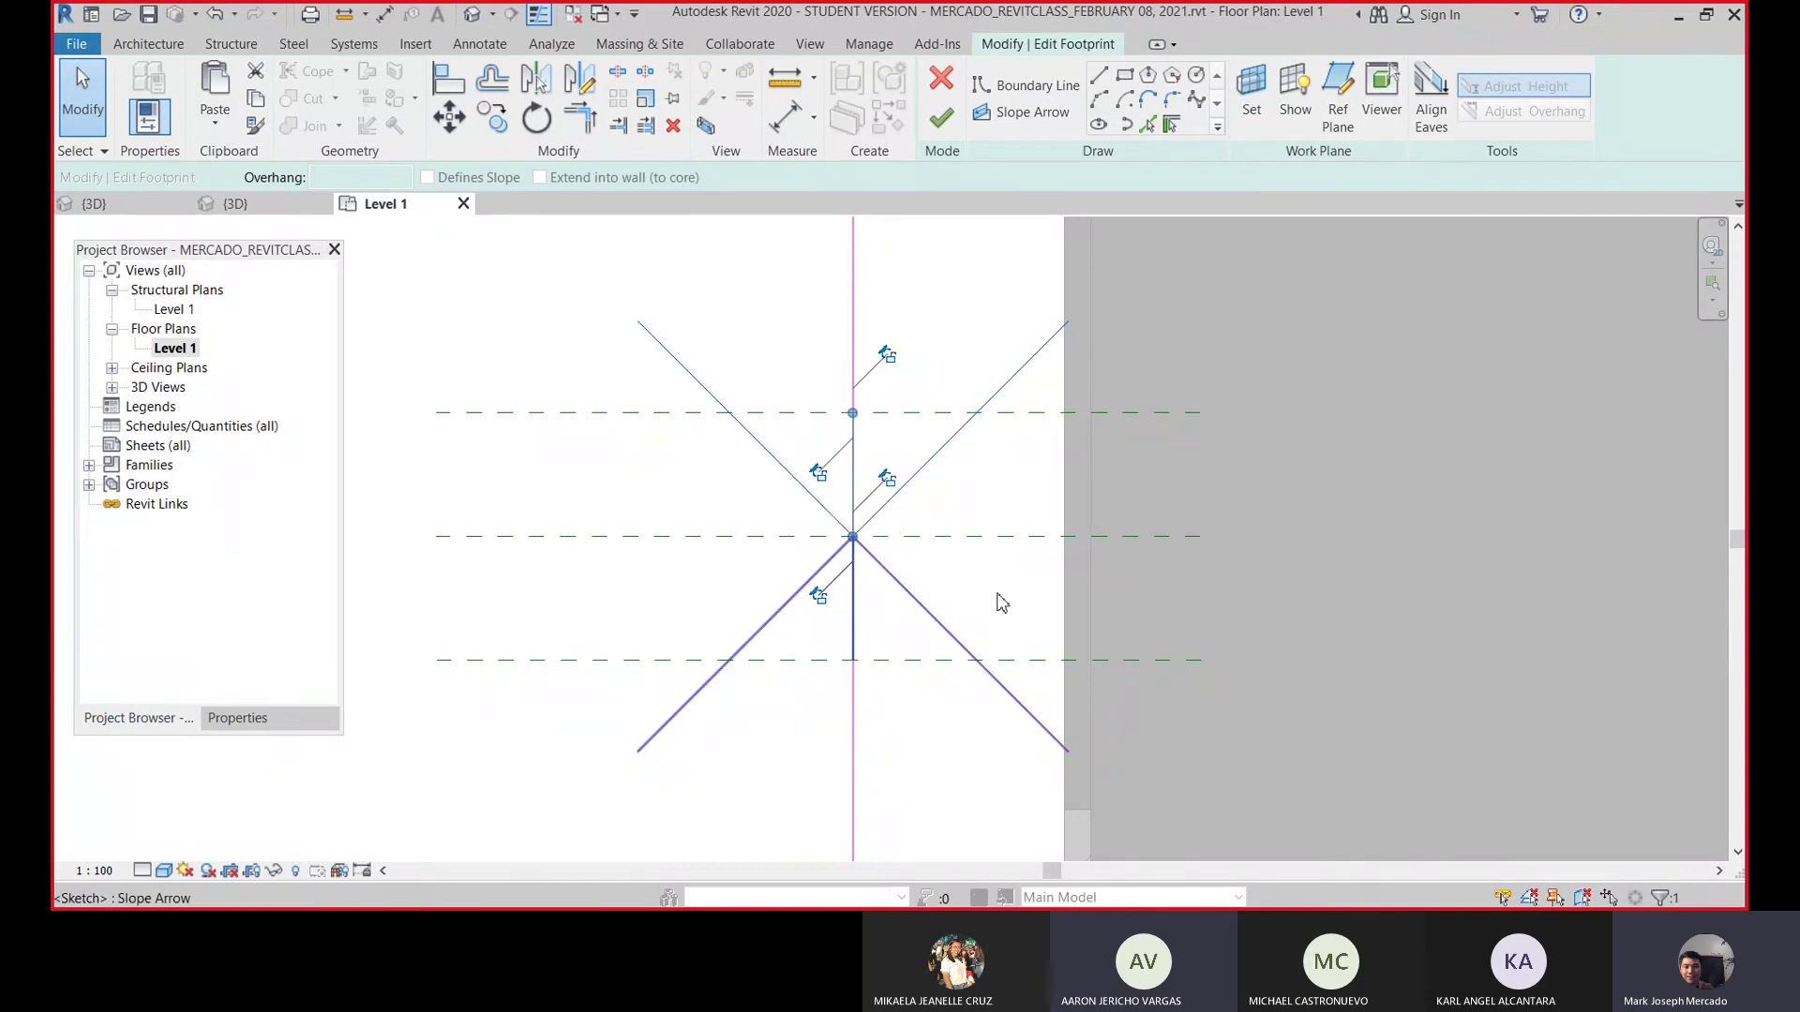
{"action": "scroll", "coordinate": [875, 489], "scroll_direction": "down", "scroll_amount": 1}
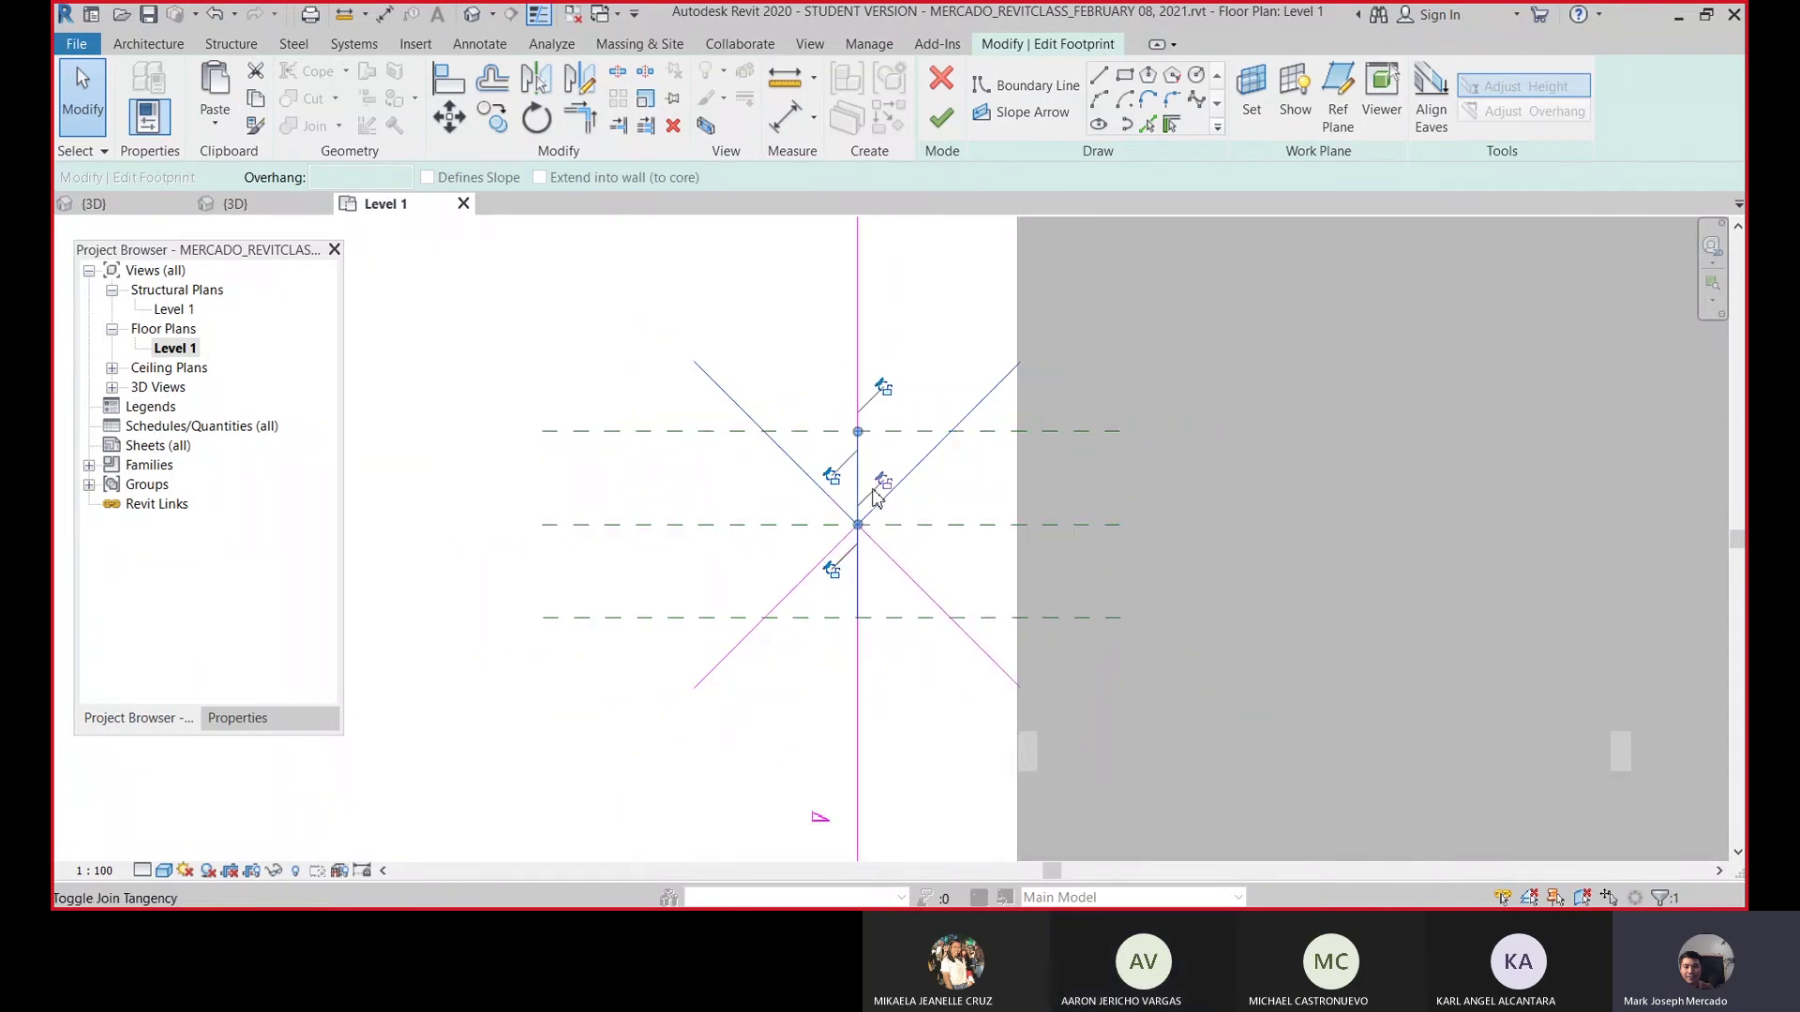
{"action": "key", "text": "Escape"}
{"action": "scroll", "coordinate": [869, 502], "scroll_direction": "up", "scroll_amount": 1}
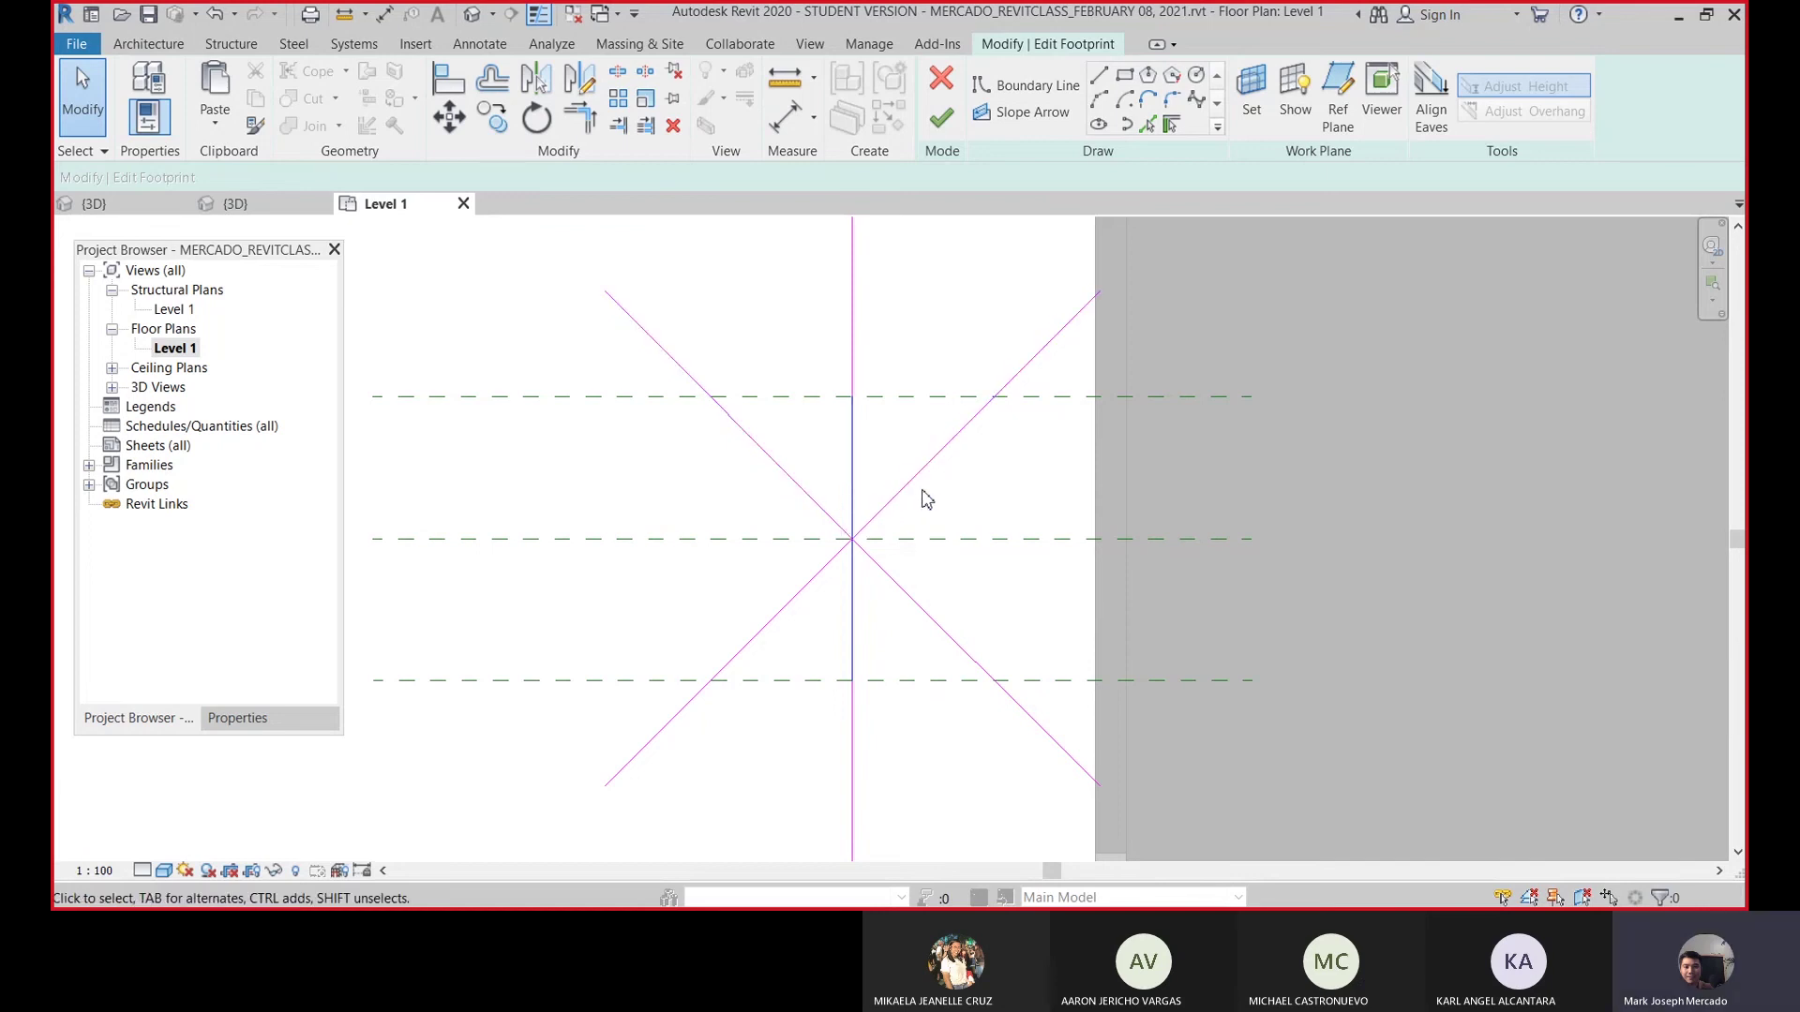
{"action": "key", "text": "ctrl"}
{"action": "scroll", "coordinate": [829, 455], "scroll_direction": "down", "scroll_amount": 3}
{"action": "left_click", "coordinate": [896, 457]}
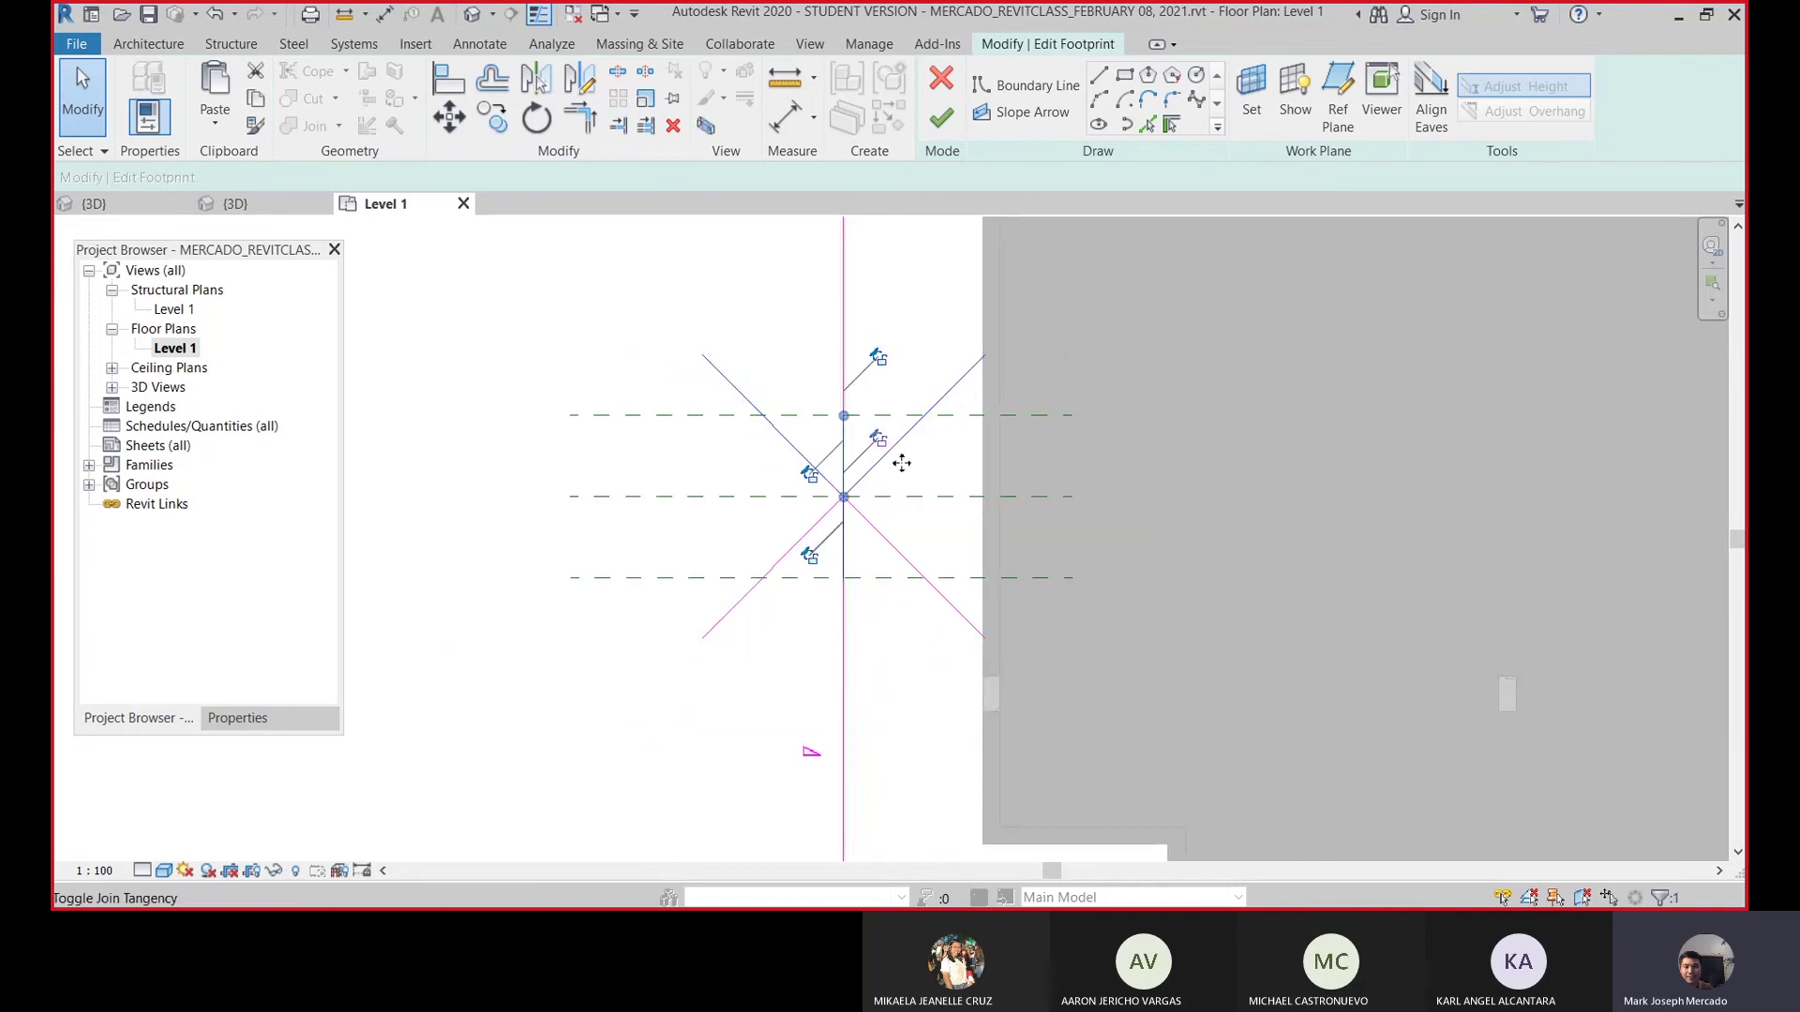
{"action": "left_click", "coordinate": [863, 539], "text": "ctrl"}
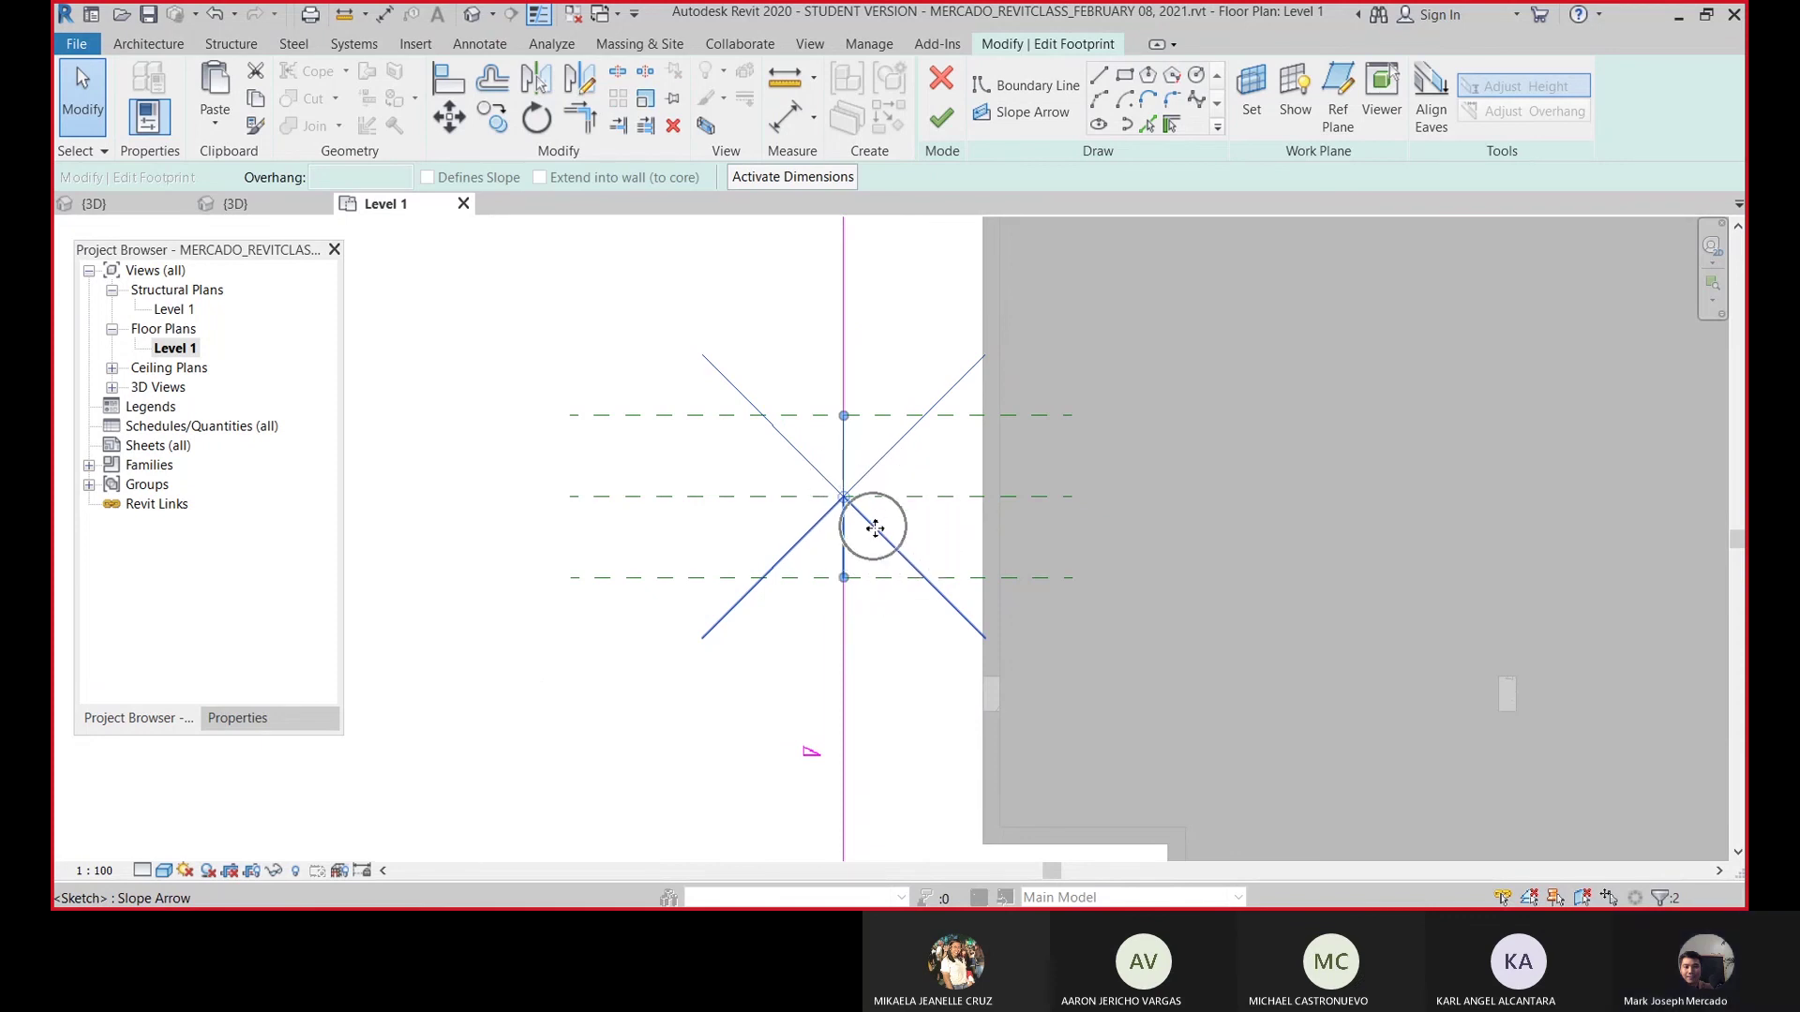
- Change both dormer slope arrows' Height Offset at Head from 3000 to 1000 in Properties
{"action": "left_click", "coordinate": [238, 719]}
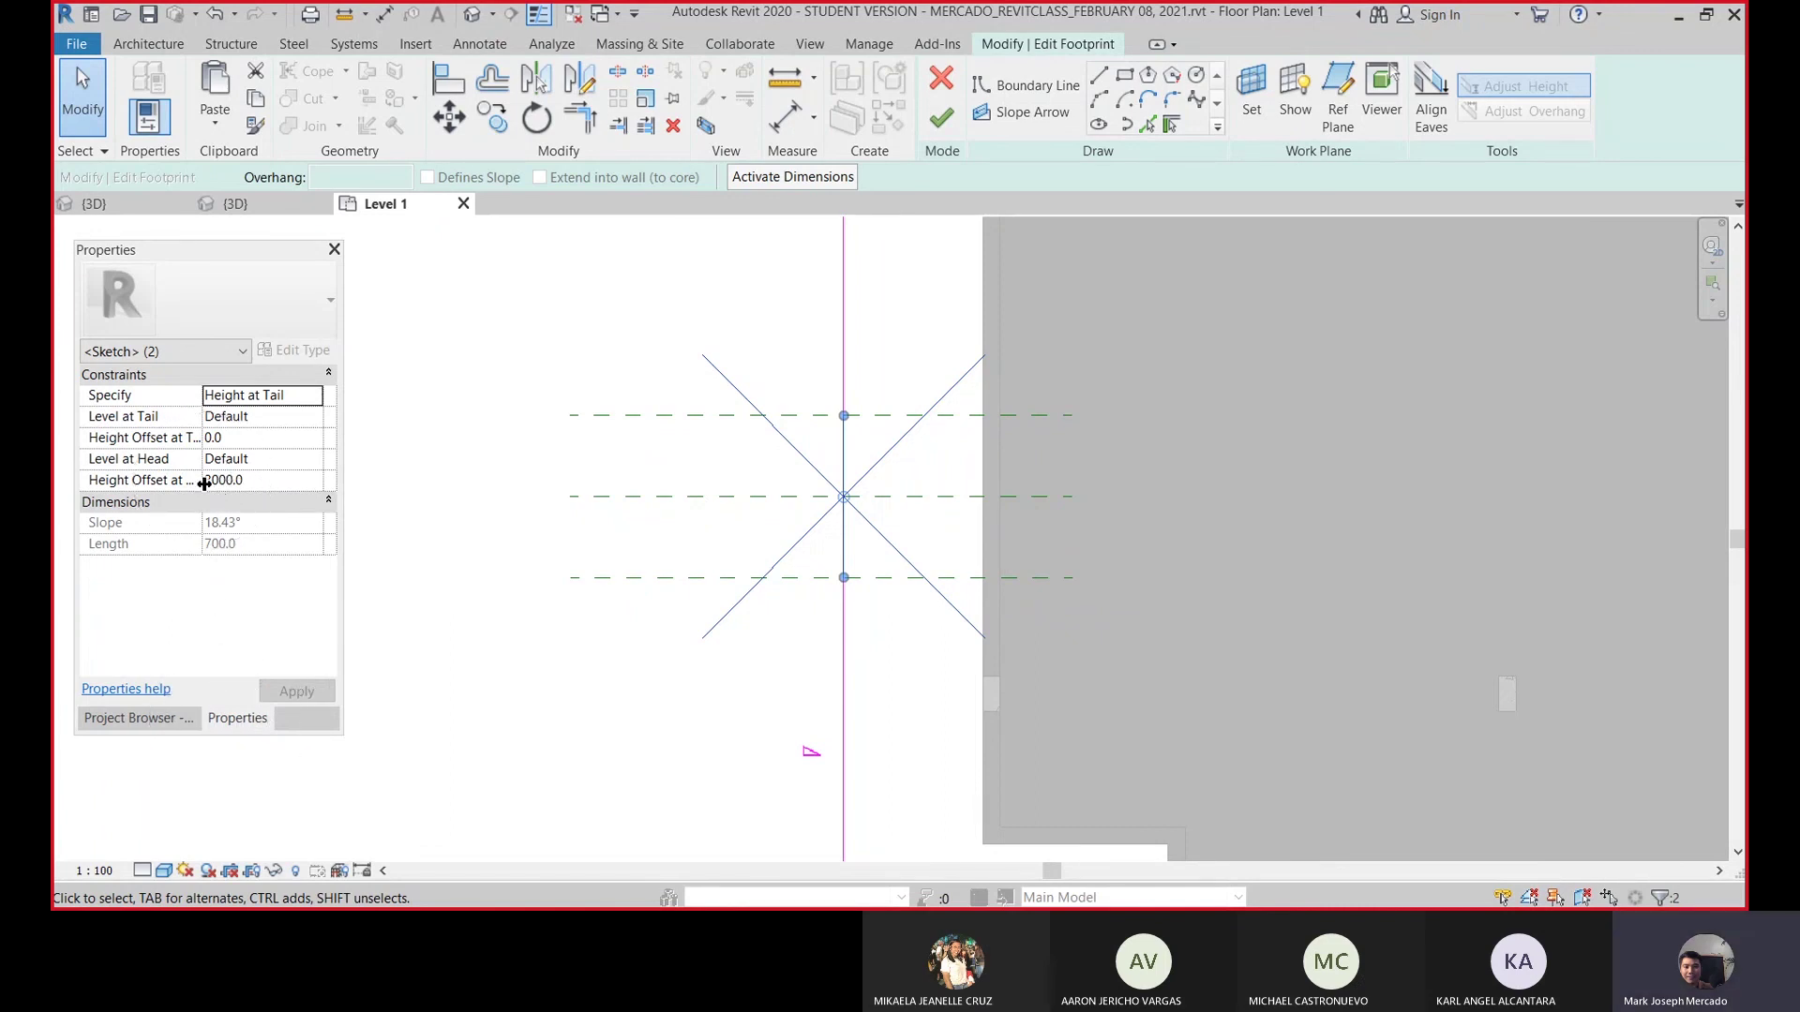
{"action": "mouse_move", "coordinate": [205, 484]}
{"action": "left_mouse_down"}
{"action": "mouse_move", "coordinate": [271, 488]}
{"action": "mouse_move", "coordinate": [229, 487]}
{"action": "left_mouse_up"}
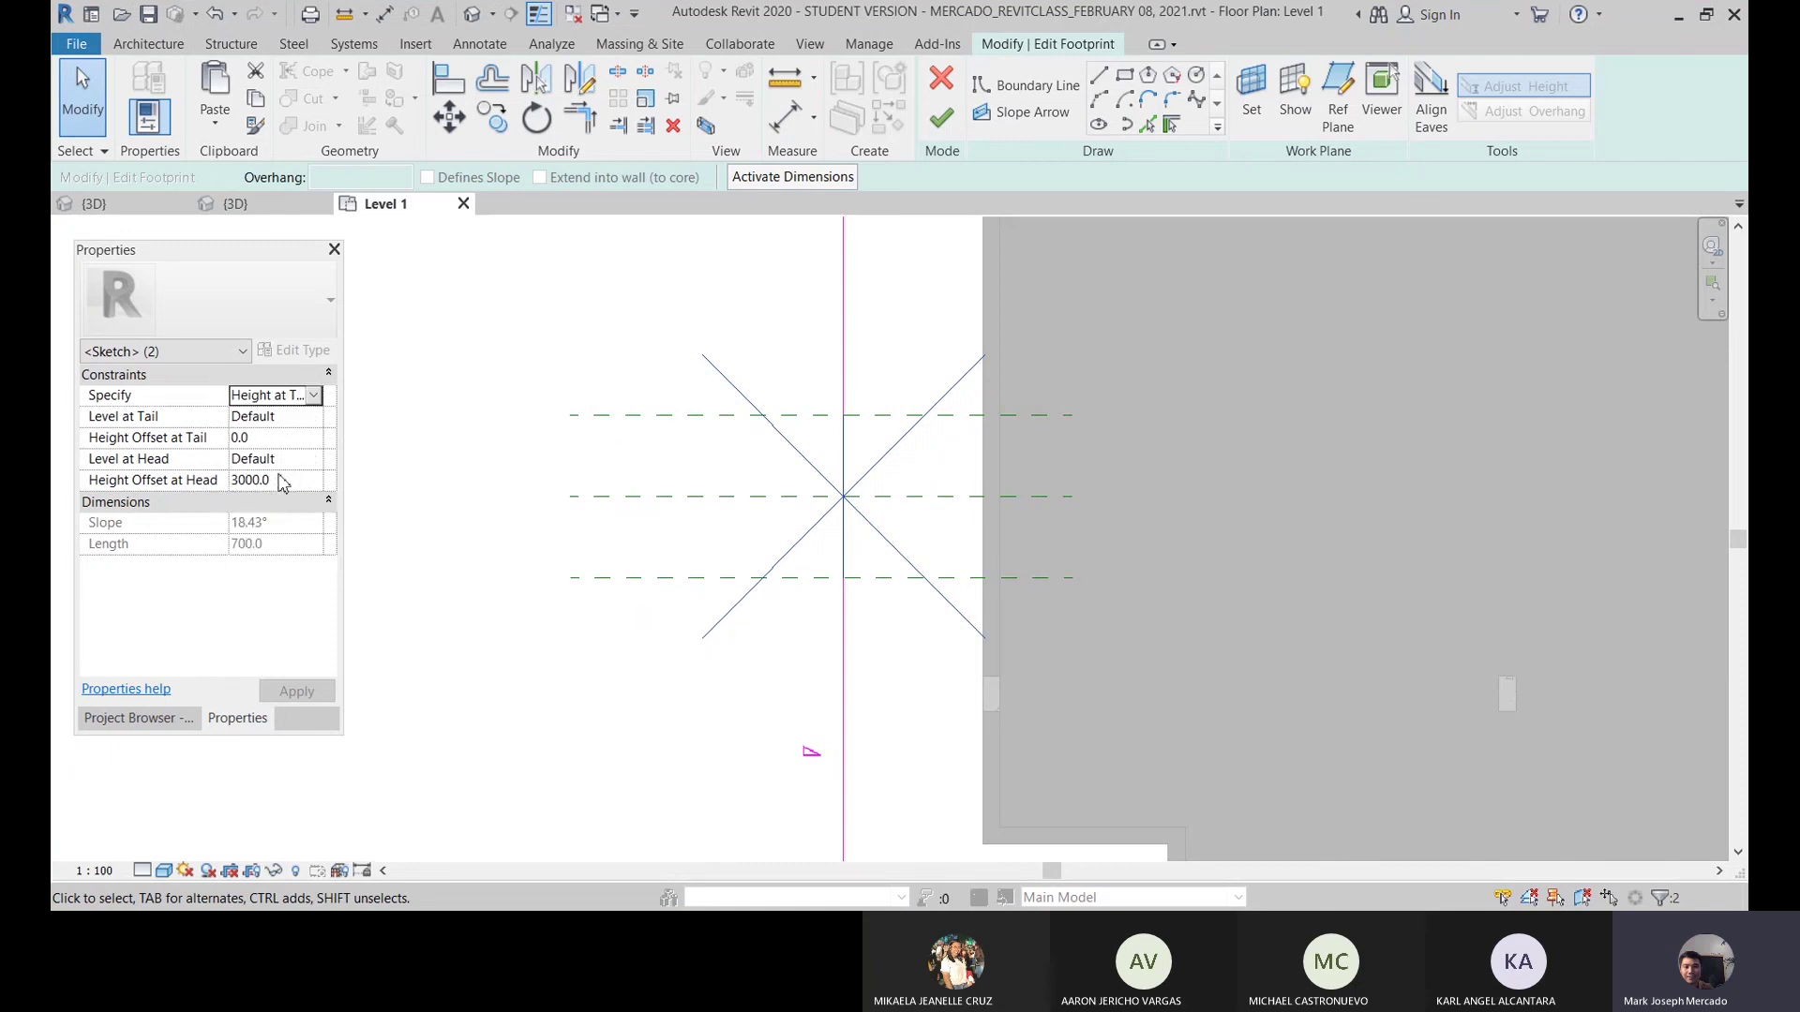
{"action": "left_click", "coordinate": [281, 482]}
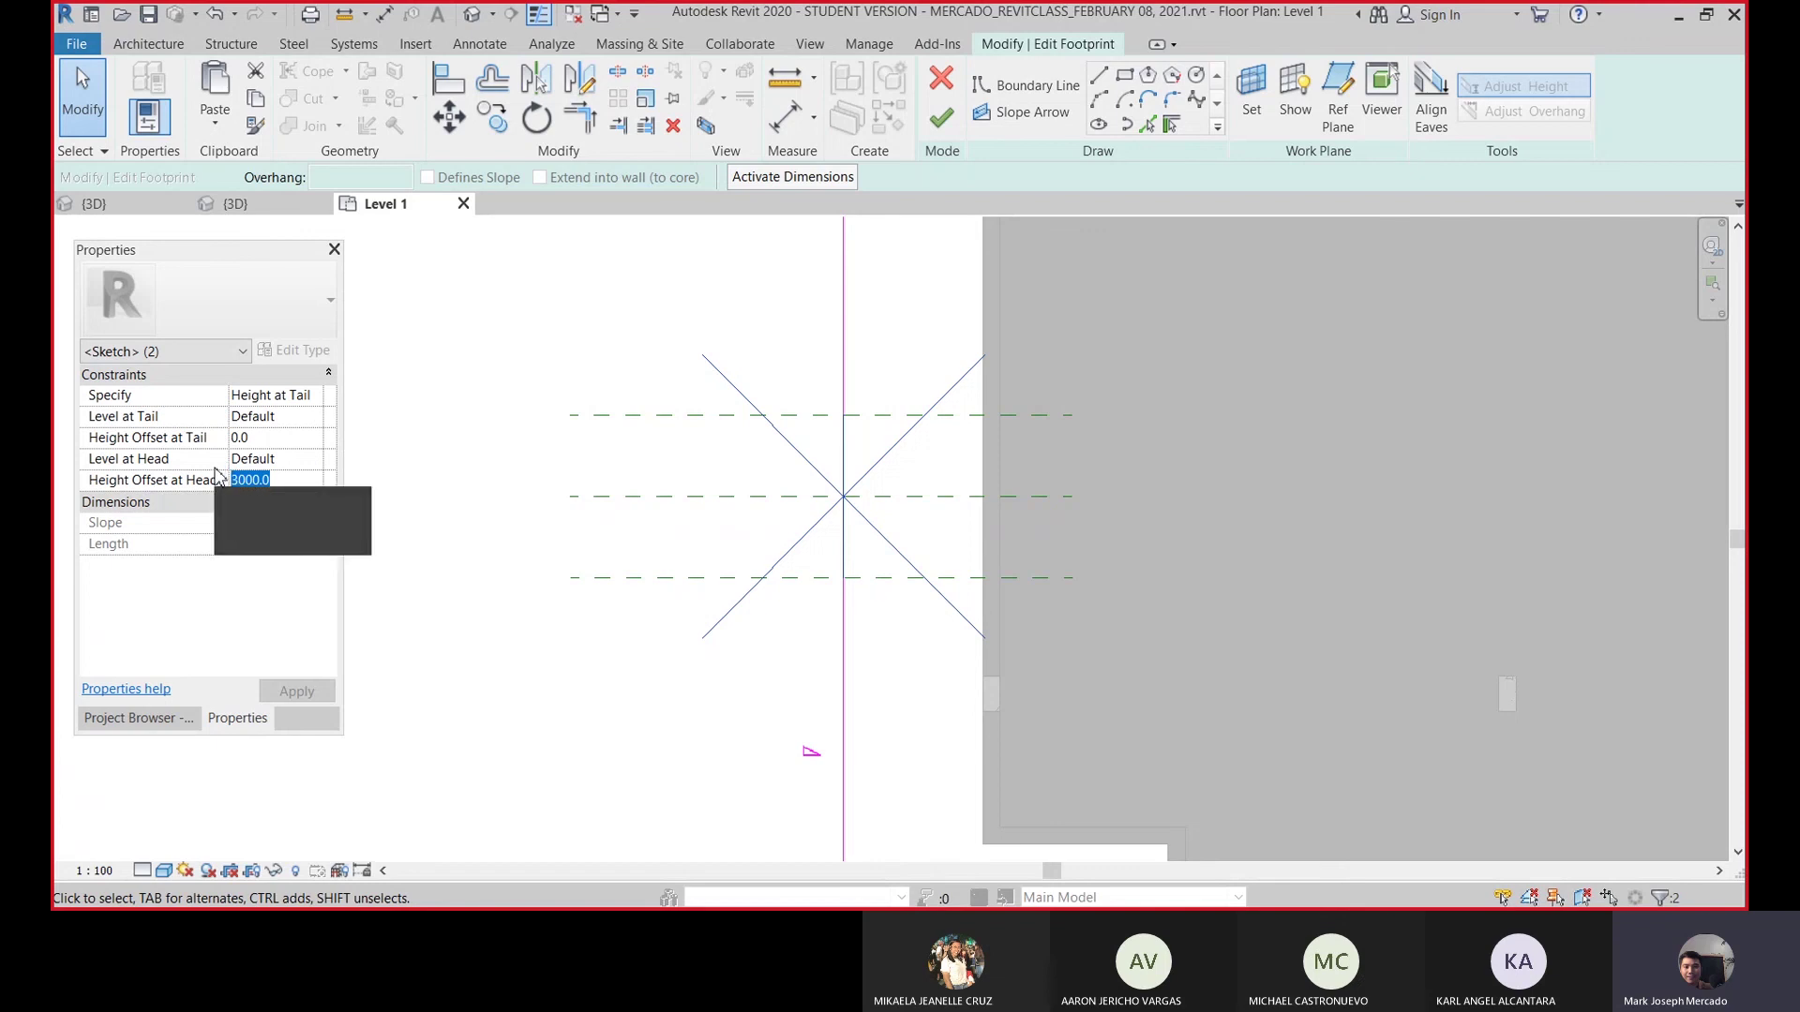
{"action": "type", "text": "1"}
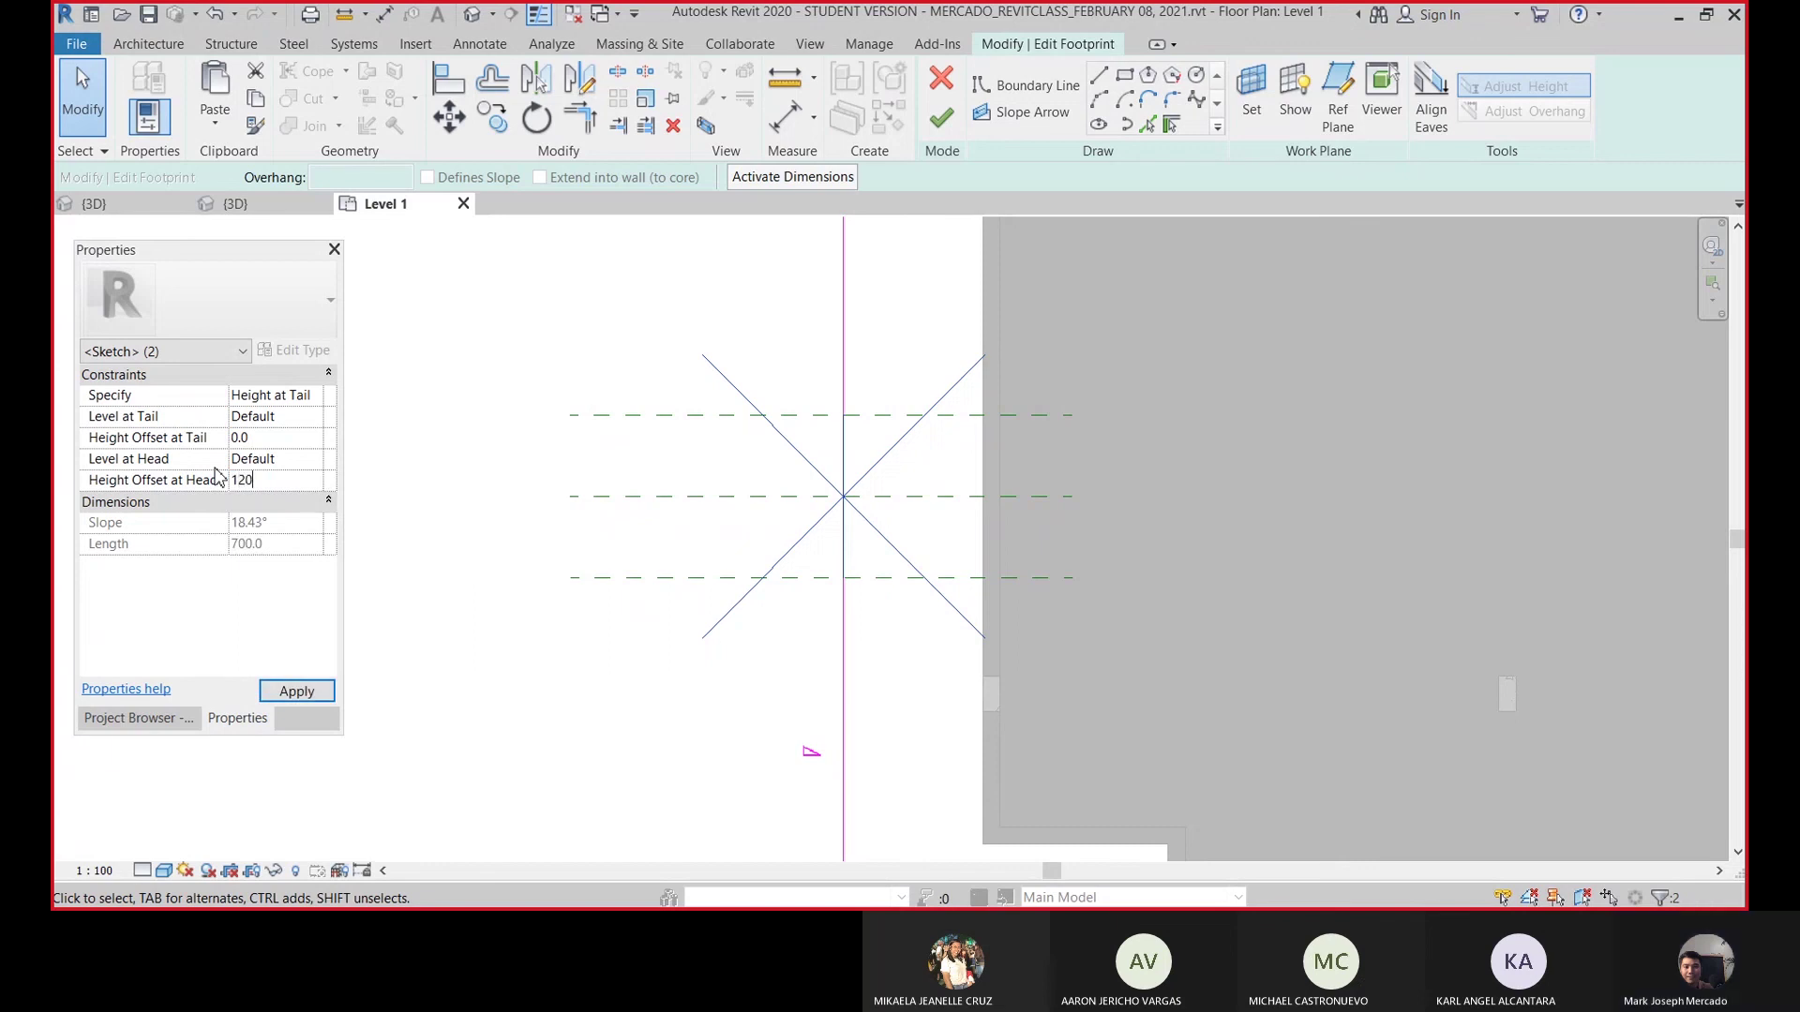
{"action": "type", "text": "00"}
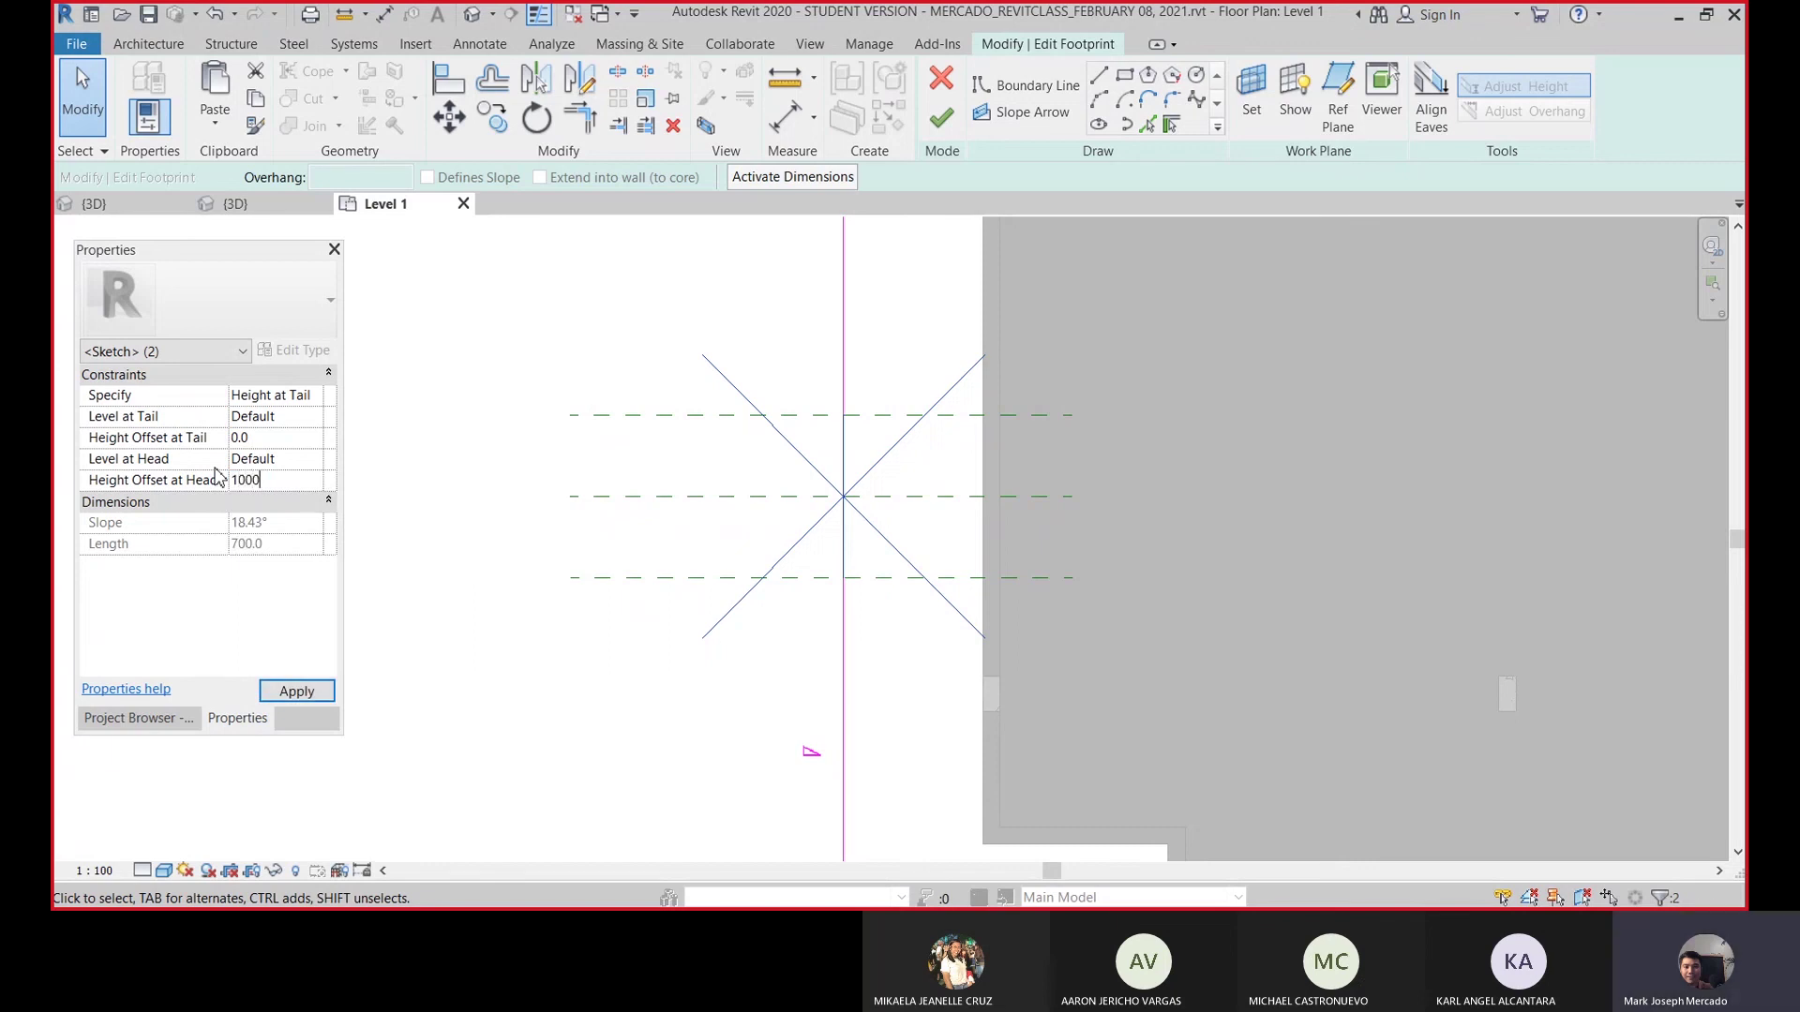
{"action": "left_click", "coordinate": [298, 692]}
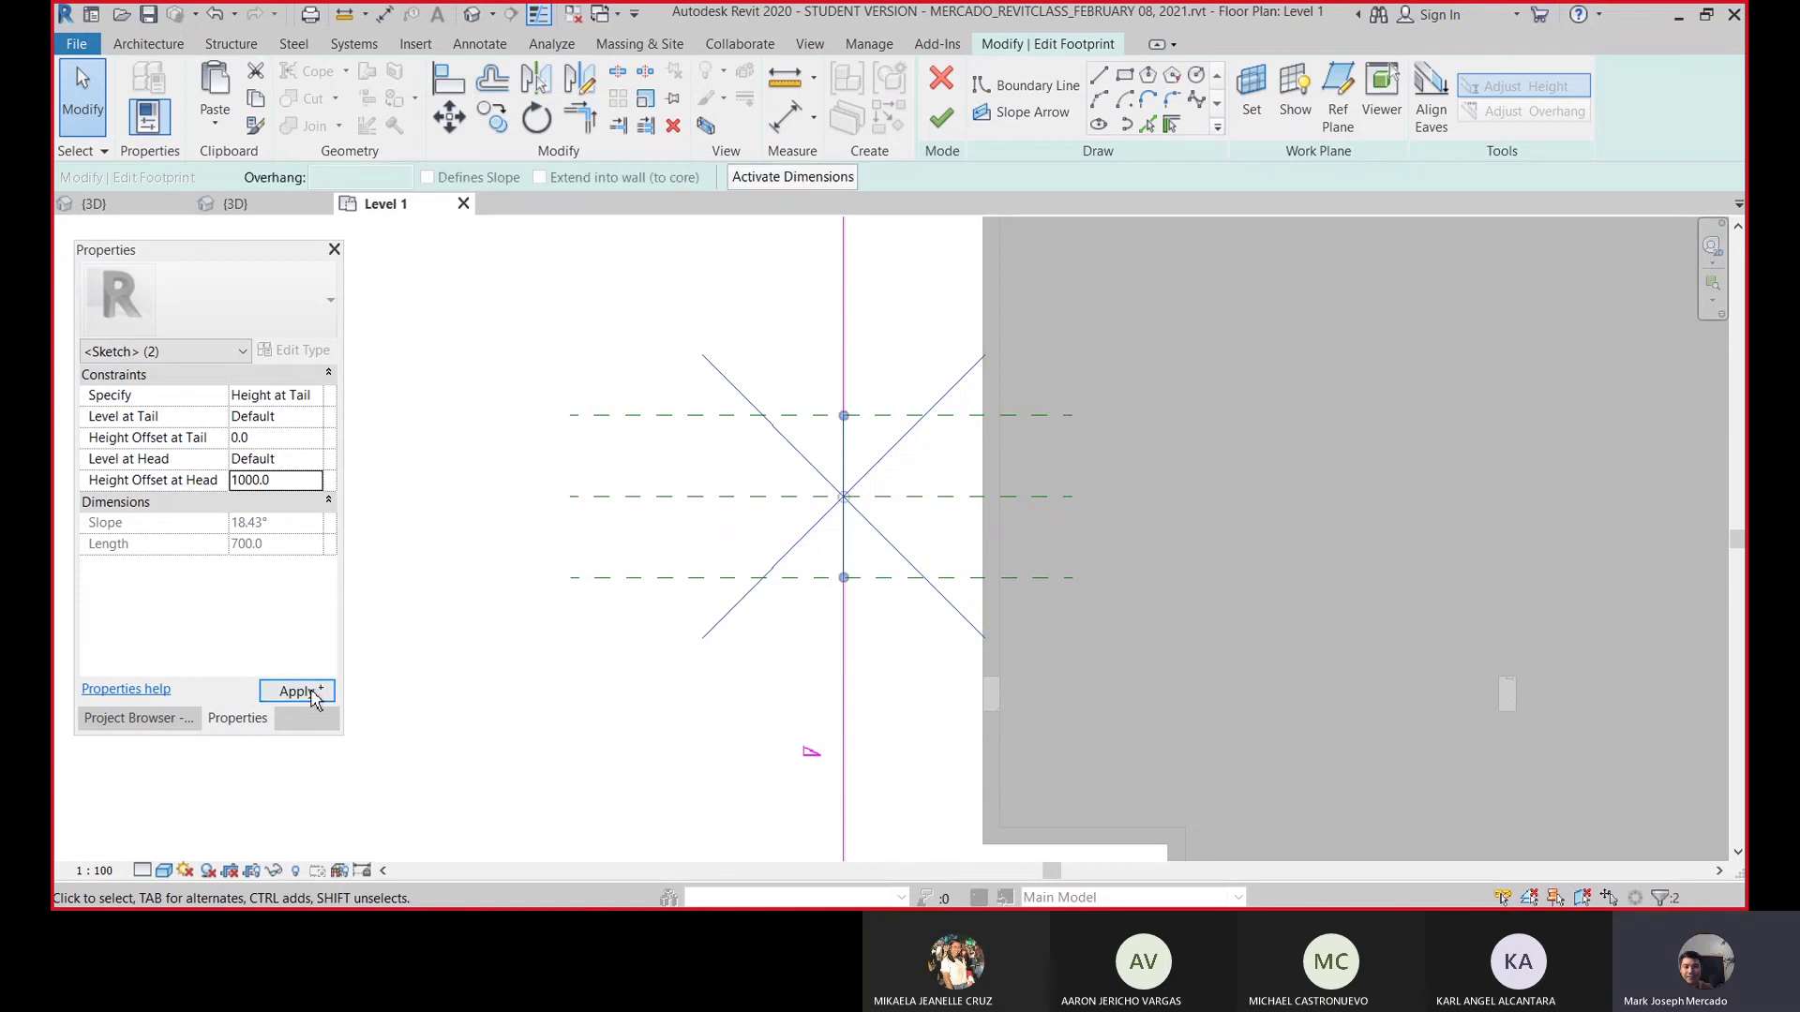
- Finish the roof footprint sketch and dismiss the save reminder without saving
{"action": "left_click", "coordinate": [945, 121]}
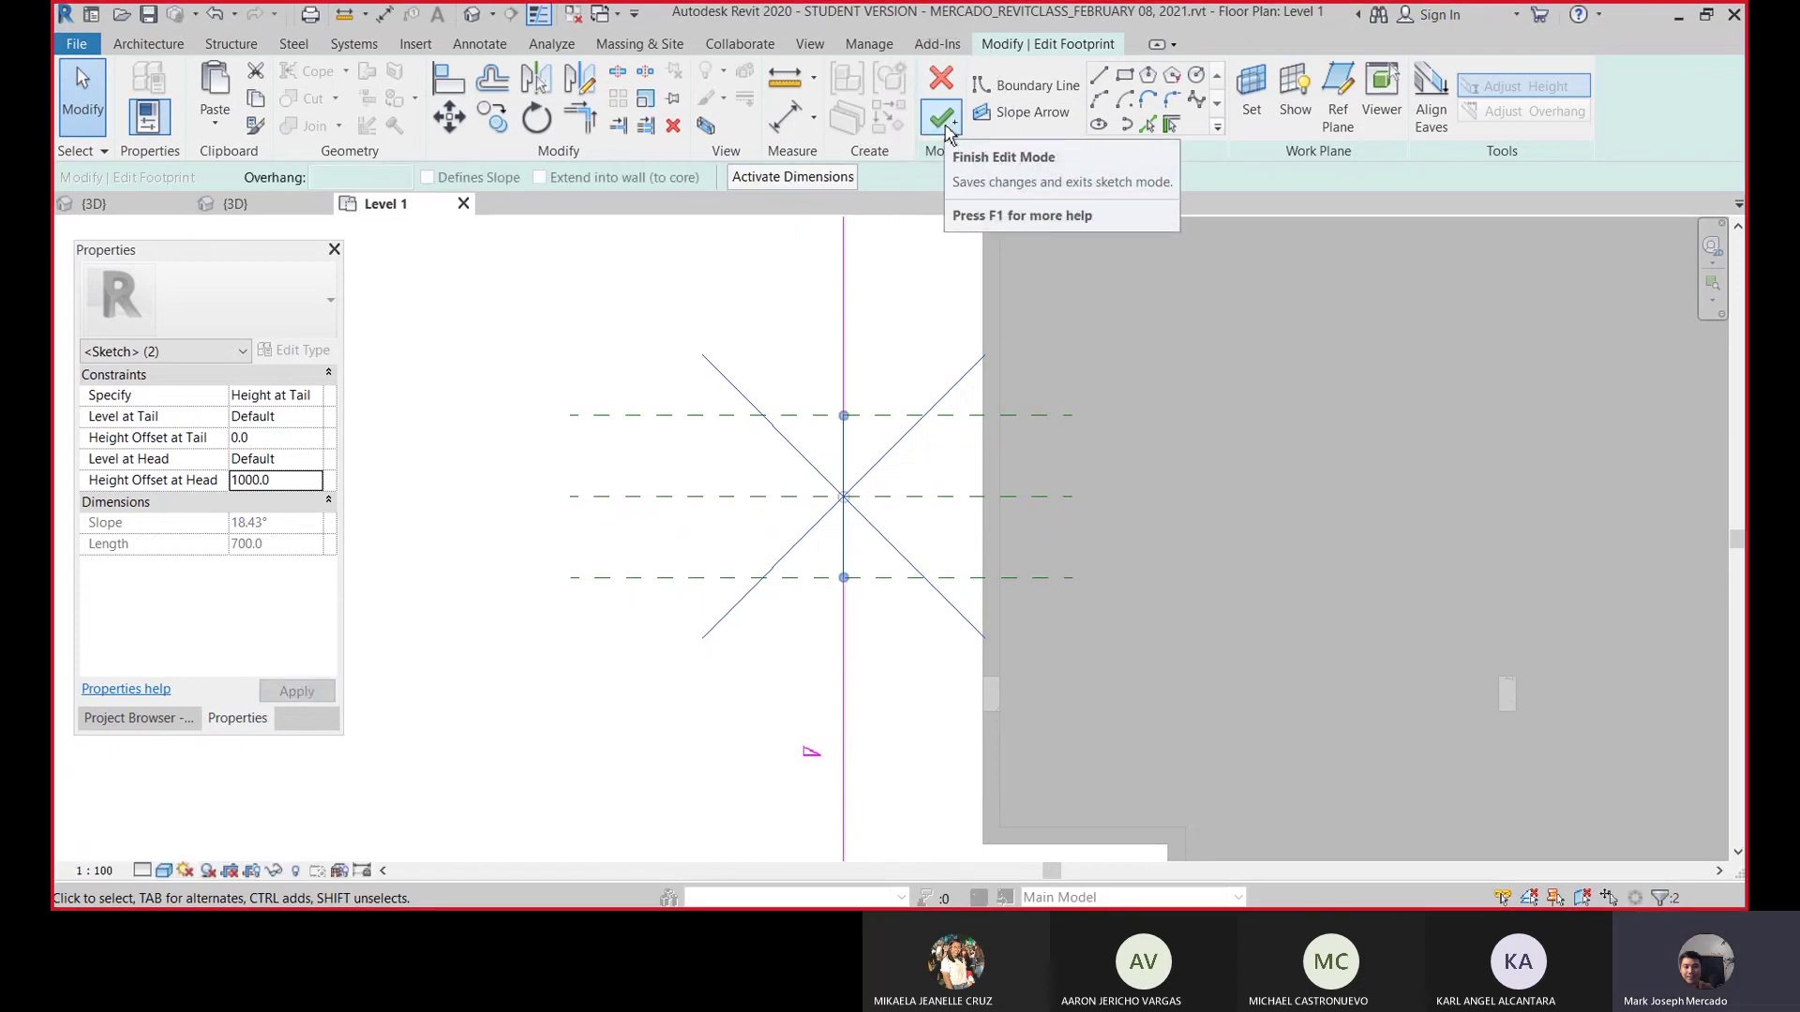
{"action": "left_click", "coordinate": [946, 128]}
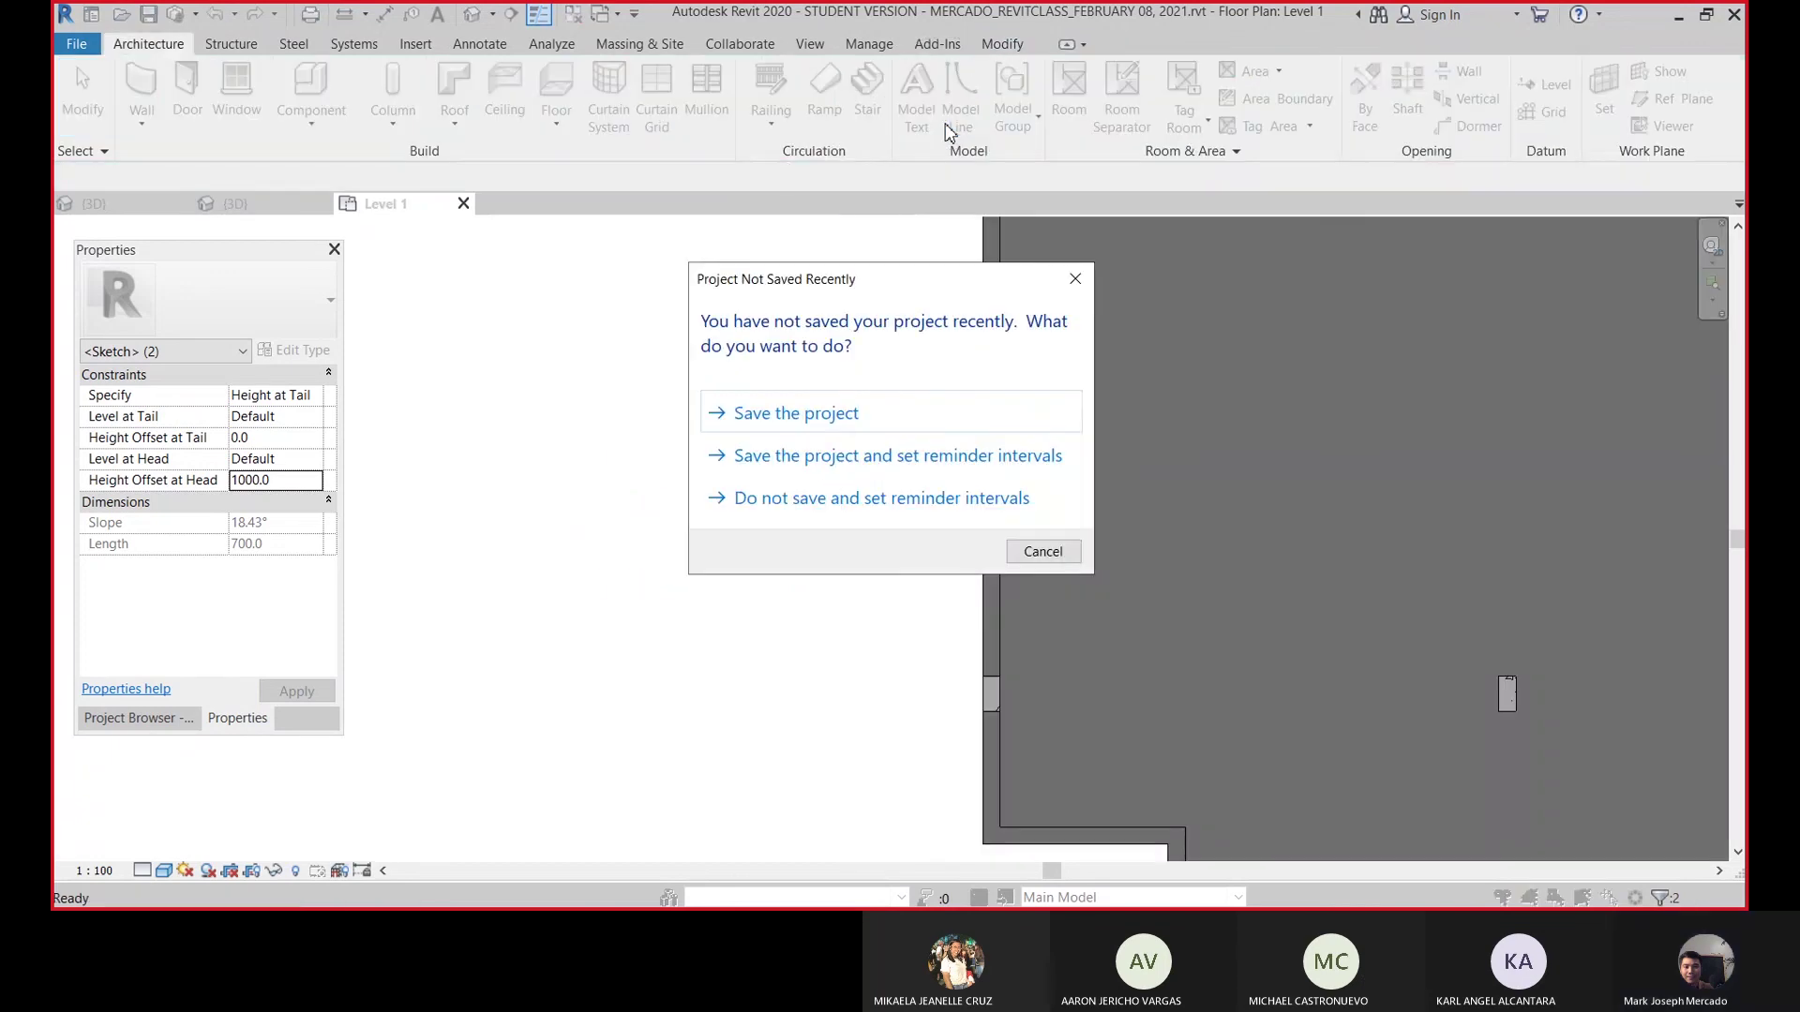
{"action": "left_click", "coordinate": [1075, 278]}
- Show the default 3D view, orbiting and zooming in on the gabled dormer on the hip roof
{"action": "left_click", "coordinate": [474, 13]}
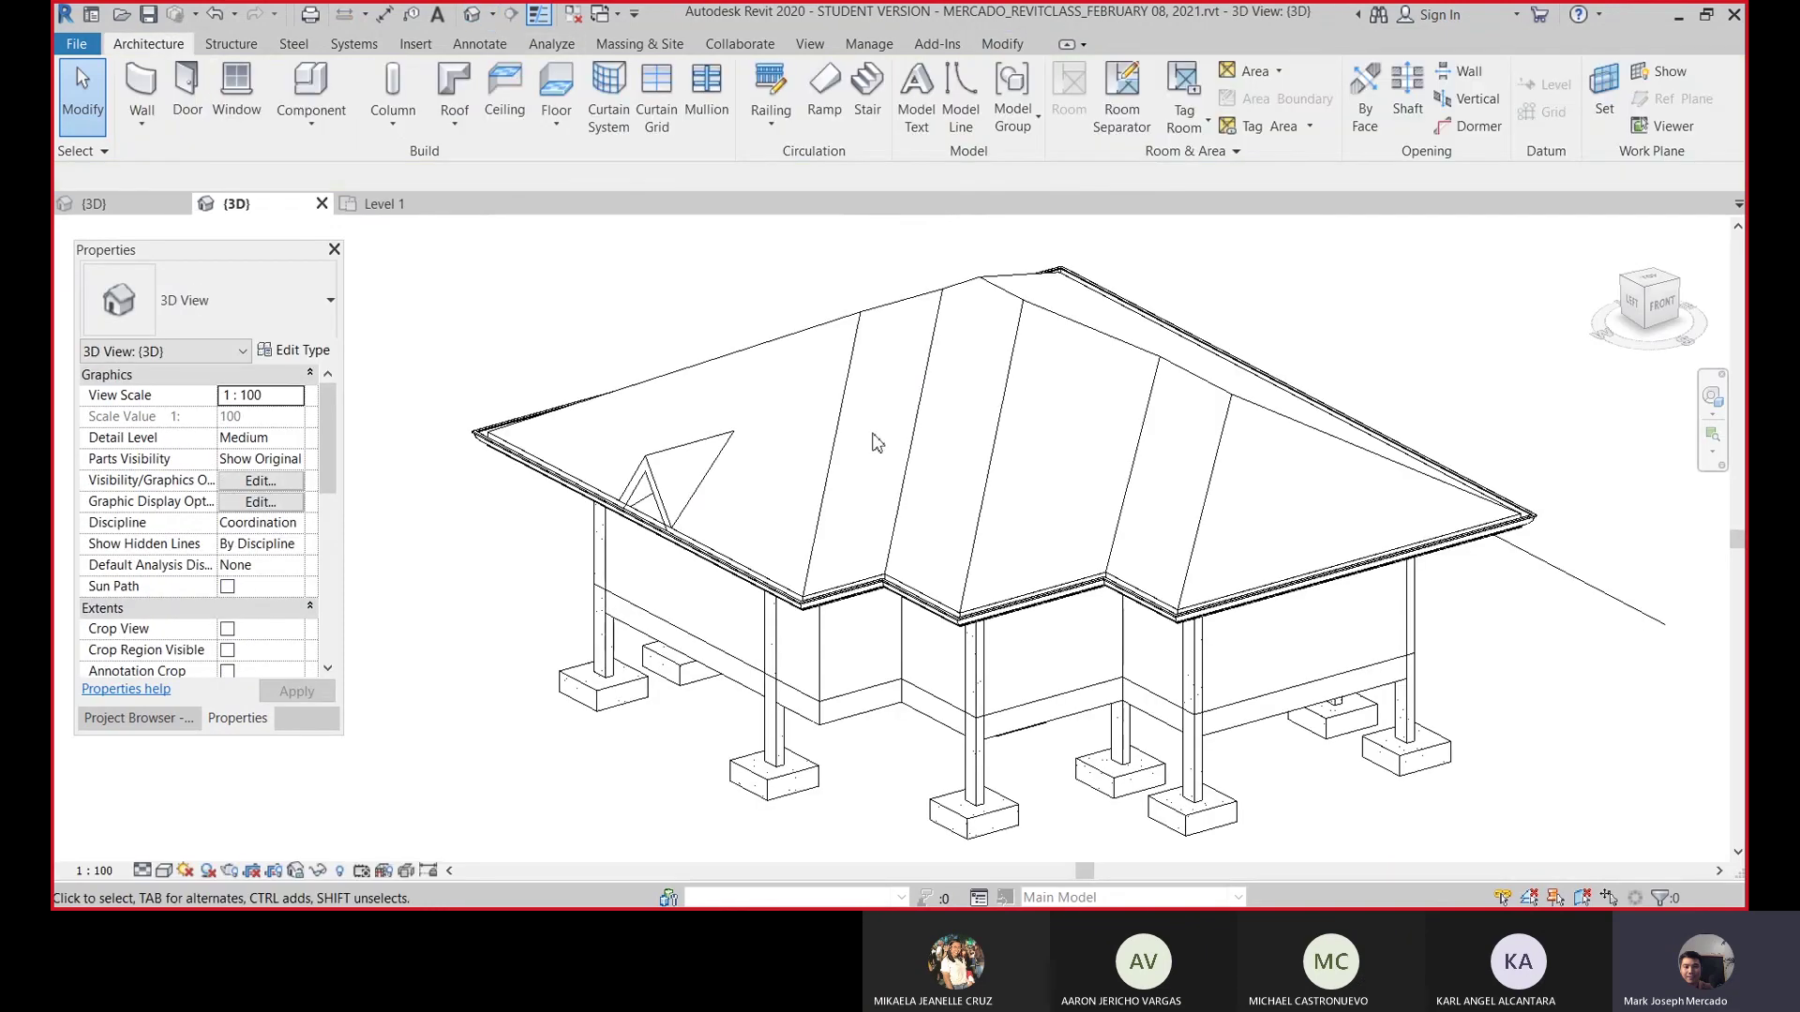
{"action": "middle_click_drag", "start_coordinate": [736, 511], "coordinate": [880, 482], "text": "shift"}
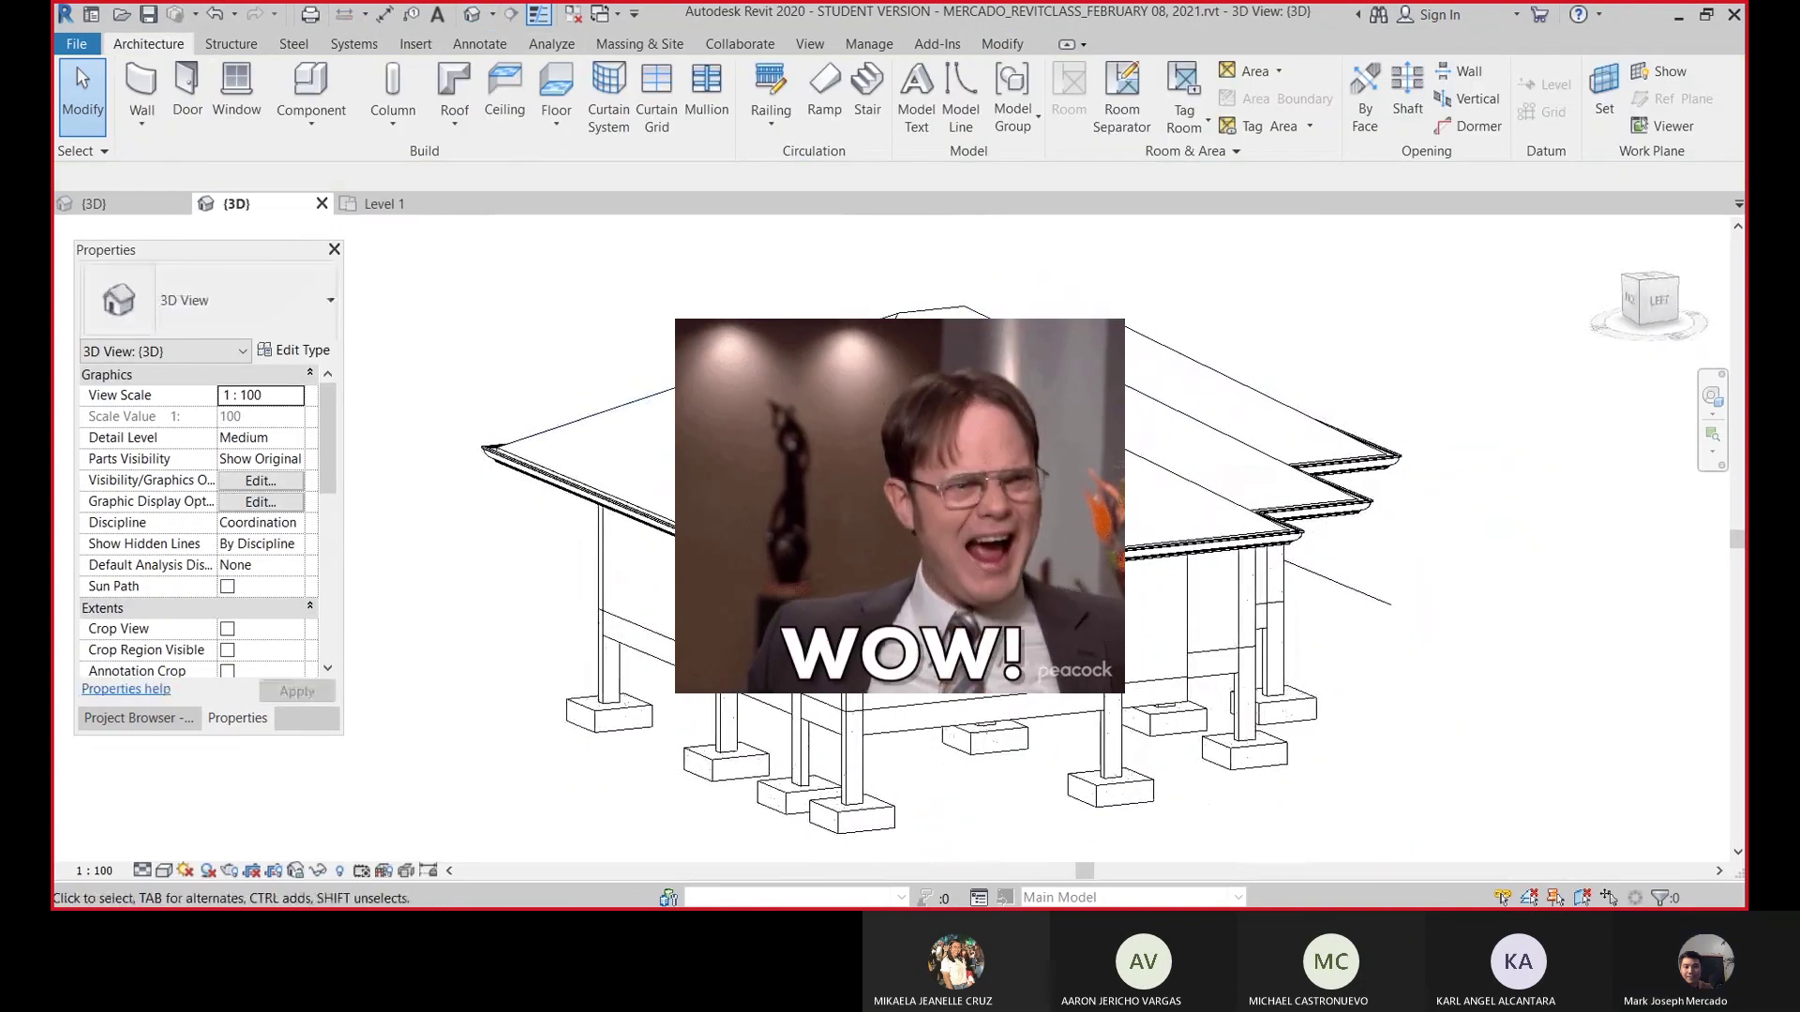
{"action": "scroll", "coordinate": [882, 487], "scroll_direction": "up", "scroll_amount": 5}
{"action": "scroll", "coordinate": [1024, 628], "scroll_direction": "up", "scroll_amount": 4}
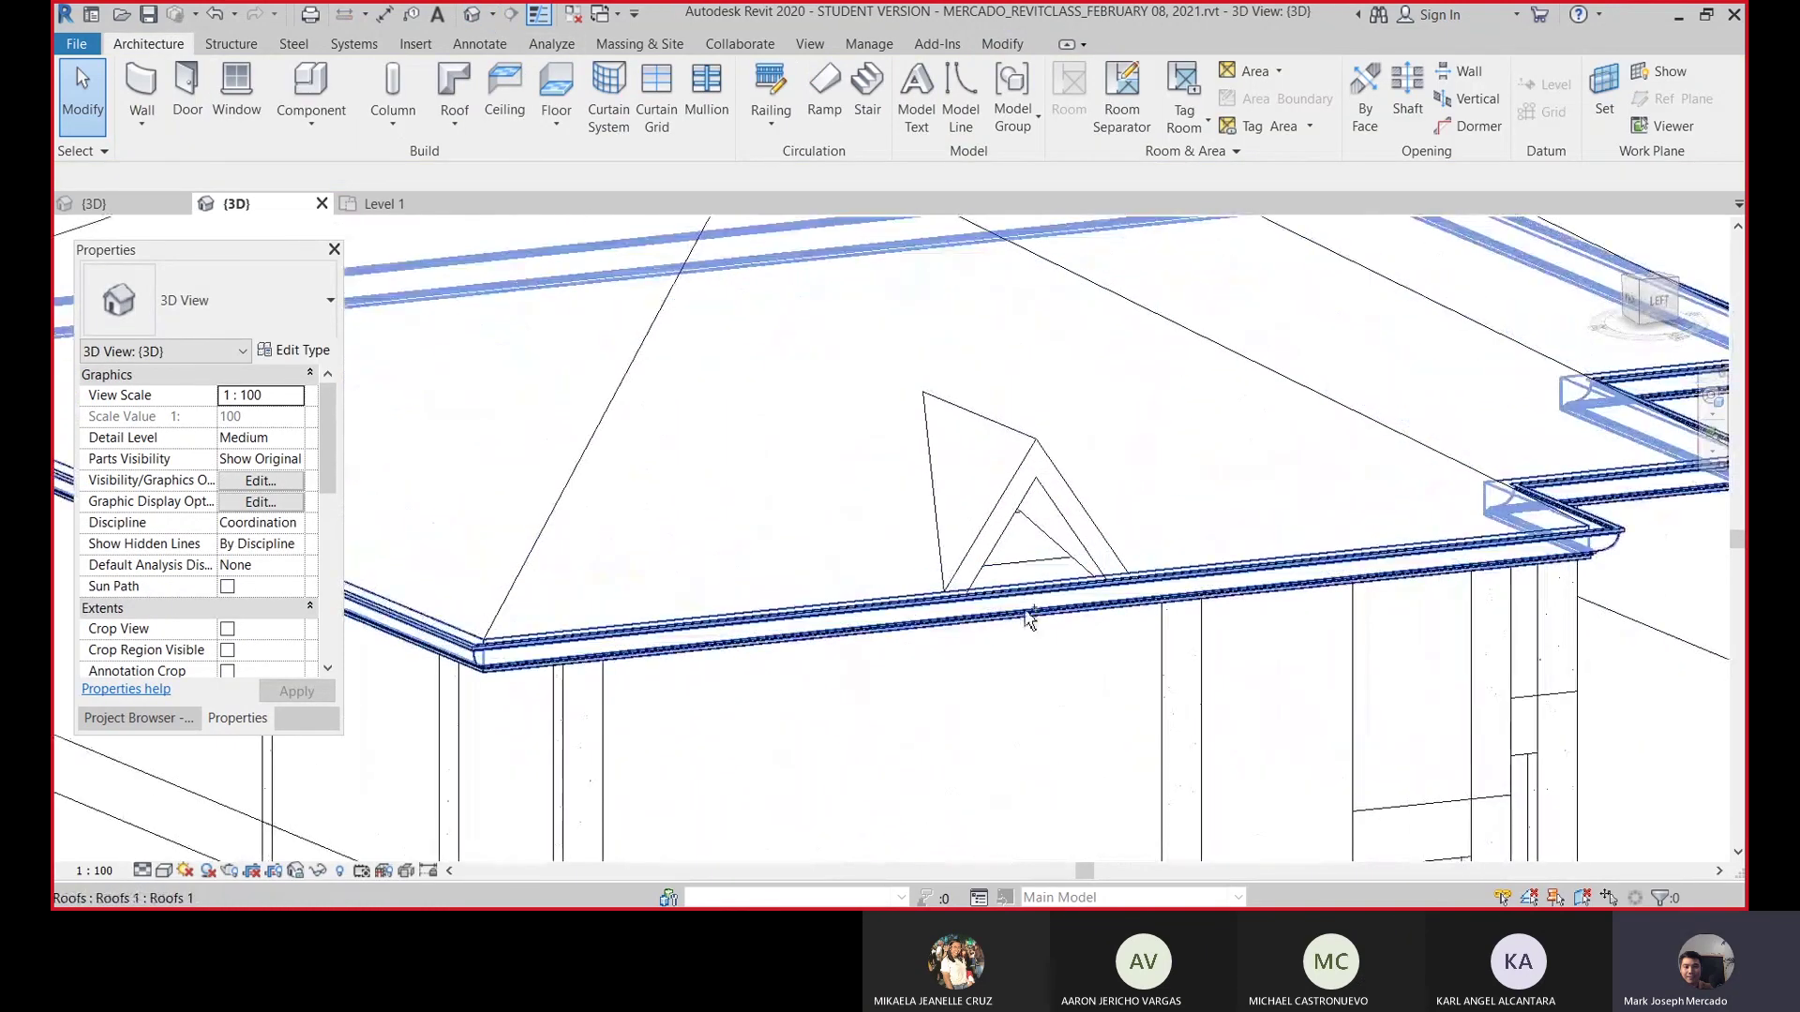